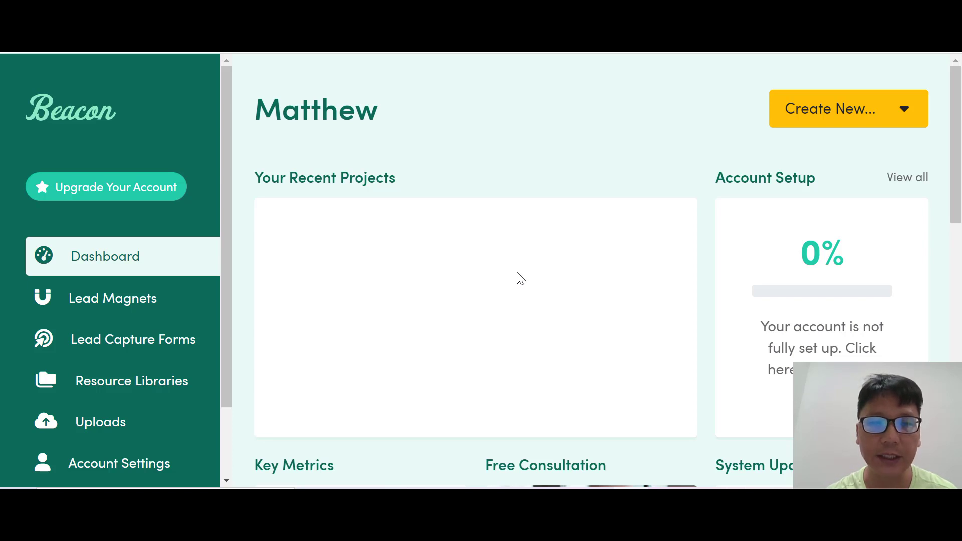
- Look over the dashboard sections from recent projects and account setup through key metrics to the recommended tutorials
{"action": "scroll", "coordinate": [518, 277], "scroll_direction": "down", "scroll_amount": 1}
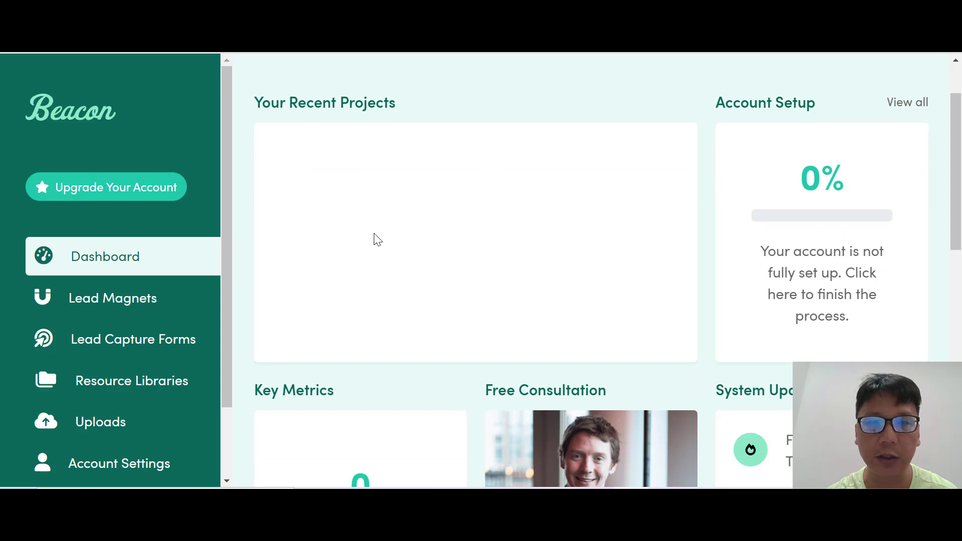
{"action": "scroll", "coordinate": [432, 244], "scroll_direction": "down", "scroll_amount": 2}
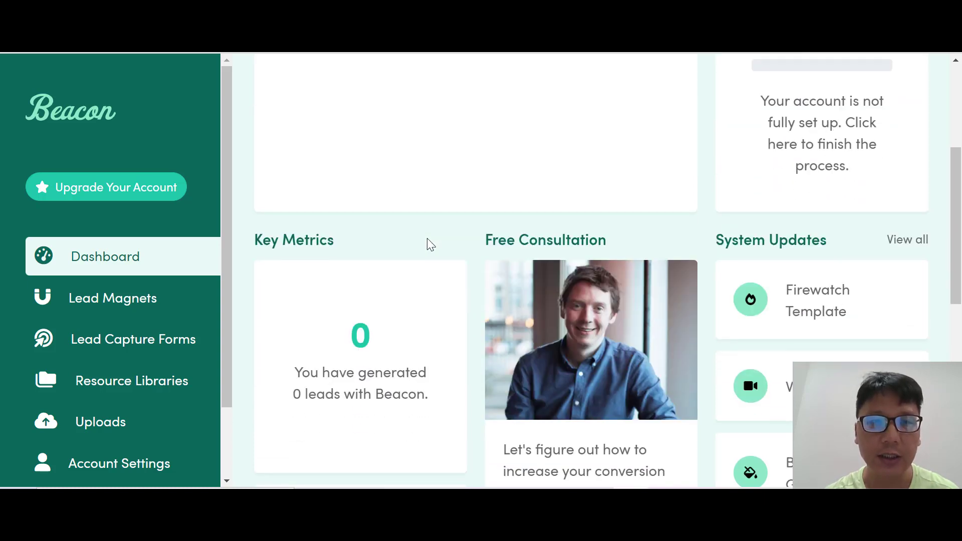
{"action": "scroll", "coordinate": [370, 326], "scroll_direction": "down", "scroll_amount": 1}
{"action": "scroll", "coordinate": [370, 326], "scroll_direction": "down", "scroll_amount": 3}
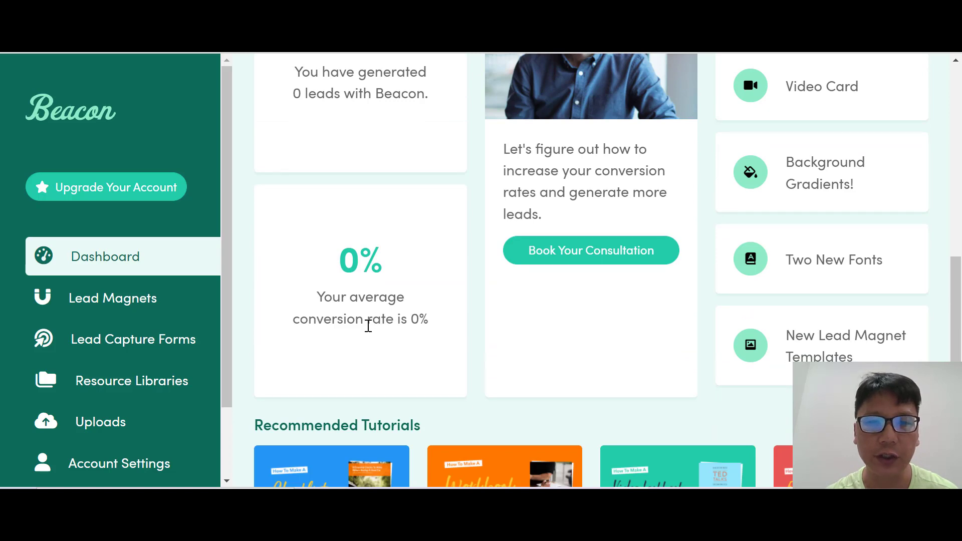
{"action": "scroll", "coordinate": [368, 326], "scroll_direction": "down", "scroll_amount": 3}
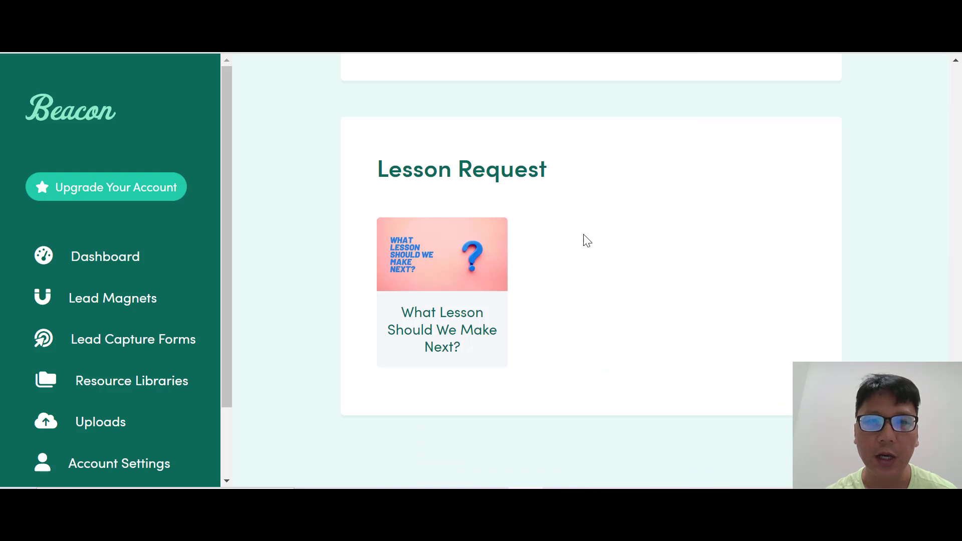
- Browse the Lead Magnet Academy lessons from Introduction To Lead Magnets through Lead Nurturing to Lesson Request
{"action": "scroll", "coordinate": [587, 235], "scroll_direction": "up", "scroll_amount": 15}
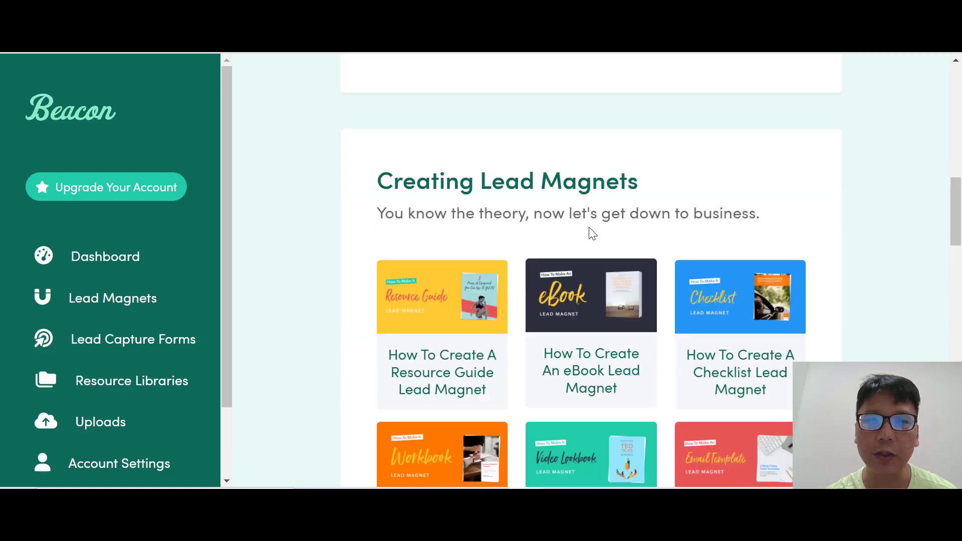
{"action": "scroll", "coordinate": [590, 234], "scroll_direction": "up", "scroll_amount": 2}
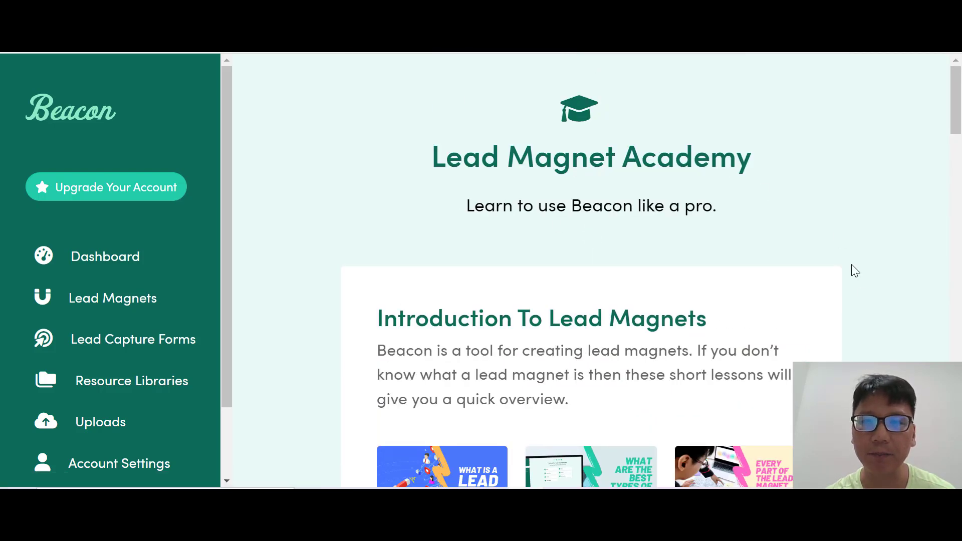
{"action": "scroll", "coordinate": [855, 288], "scroll_direction": "down", "scroll_amount": 3}
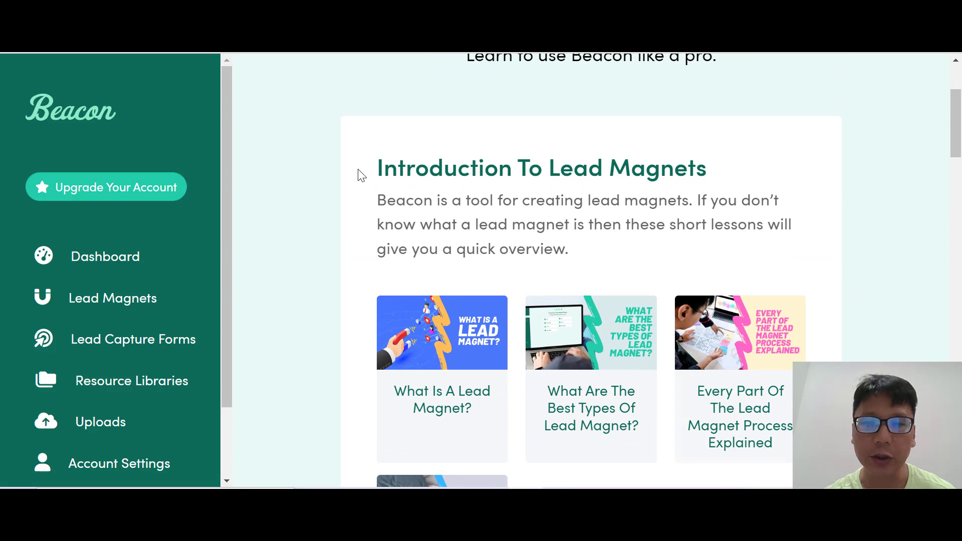
{"action": "scroll", "coordinate": [827, 236], "scroll_direction": "down", "scroll_amount": 6}
{"action": "scroll", "coordinate": [806, 240], "scroll_direction": "up", "scroll_amount": 3}
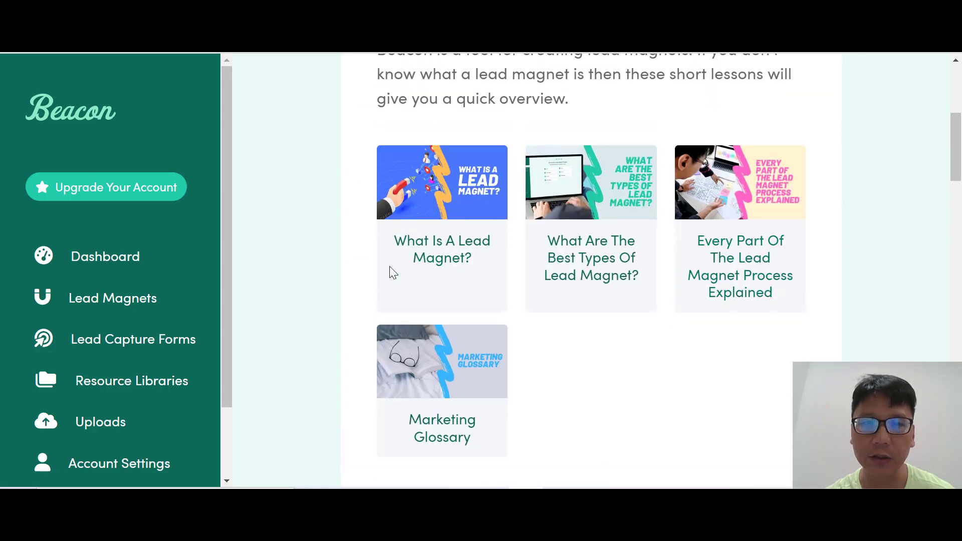
{"action": "scroll", "coordinate": [584, 369], "scroll_direction": "down", "scroll_amount": 6}
{"action": "scroll", "coordinate": [584, 370], "scroll_direction": "down", "scroll_amount": 9}
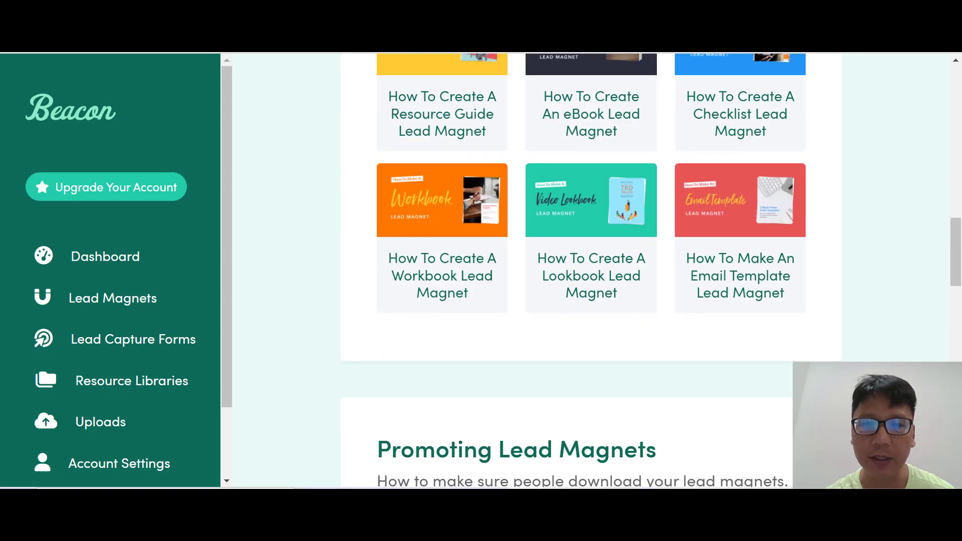
{"action": "scroll", "coordinate": [778, 288], "scroll_direction": "down", "scroll_amount": 10}
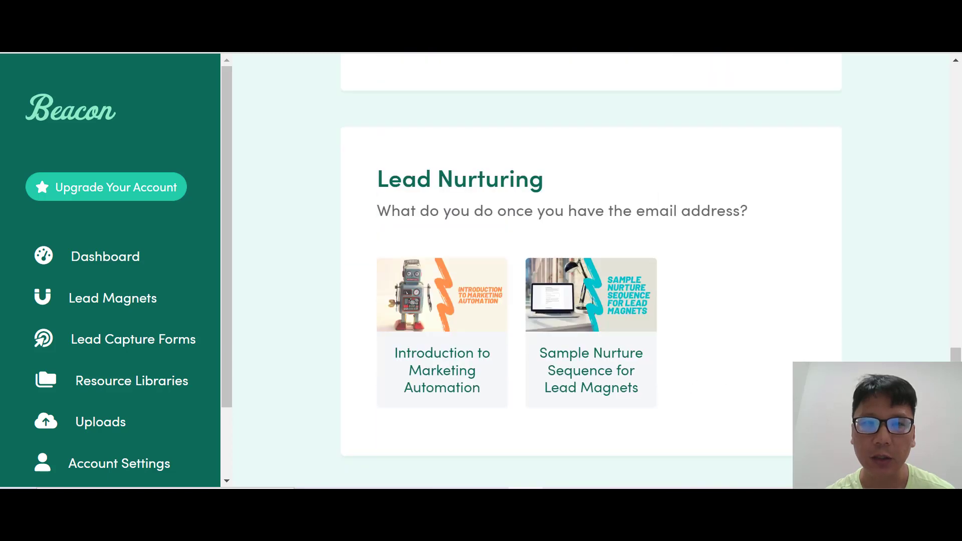
{"action": "scroll", "coordinate": [856, 332], "scroll_direction": "down", "scroll_amount": 5}
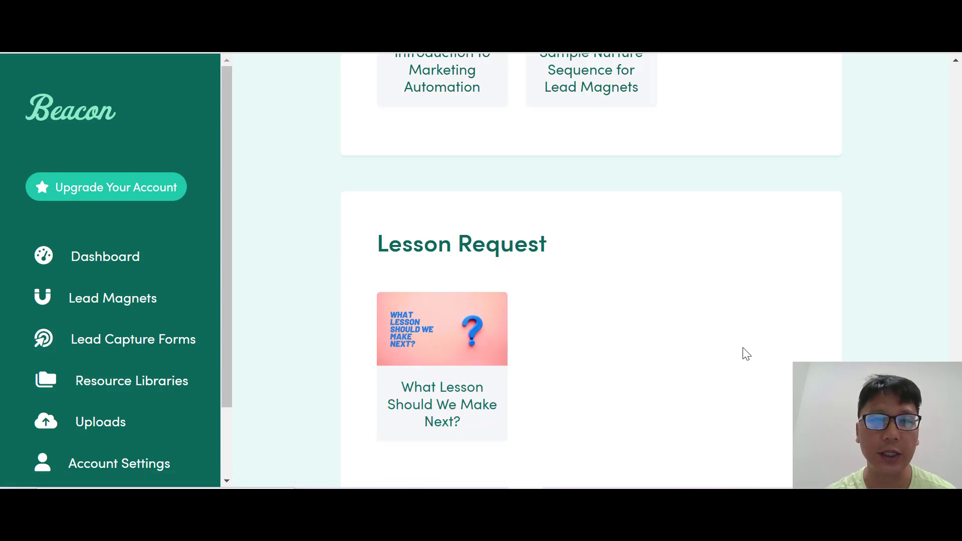
- Return to the dashboard and look over its navigation entries from Lead Magnets to Logout
{"action": "left_click", "coordinate": [185, 30]}
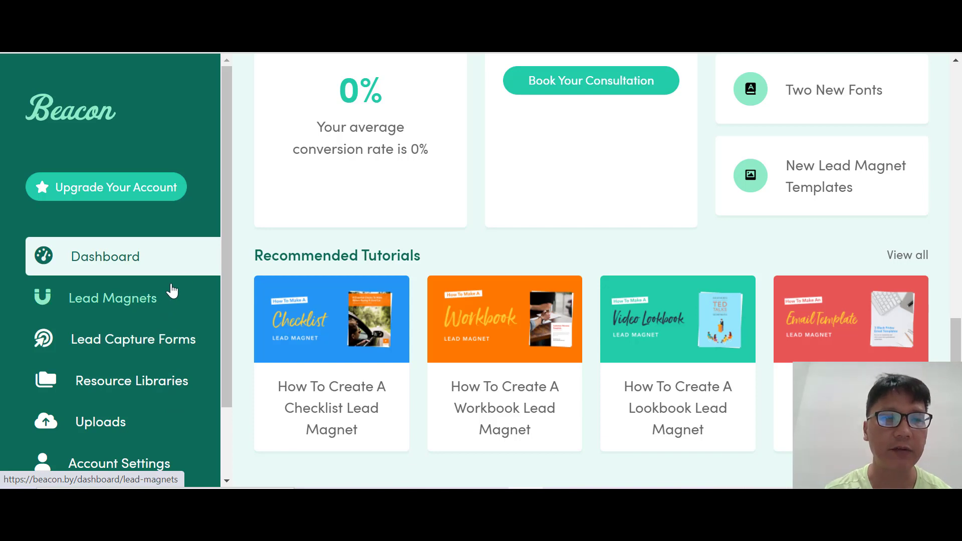
{"action": "left_click_drag", "start_coordinate": [224, 229], "coordinate": [227, 290]}
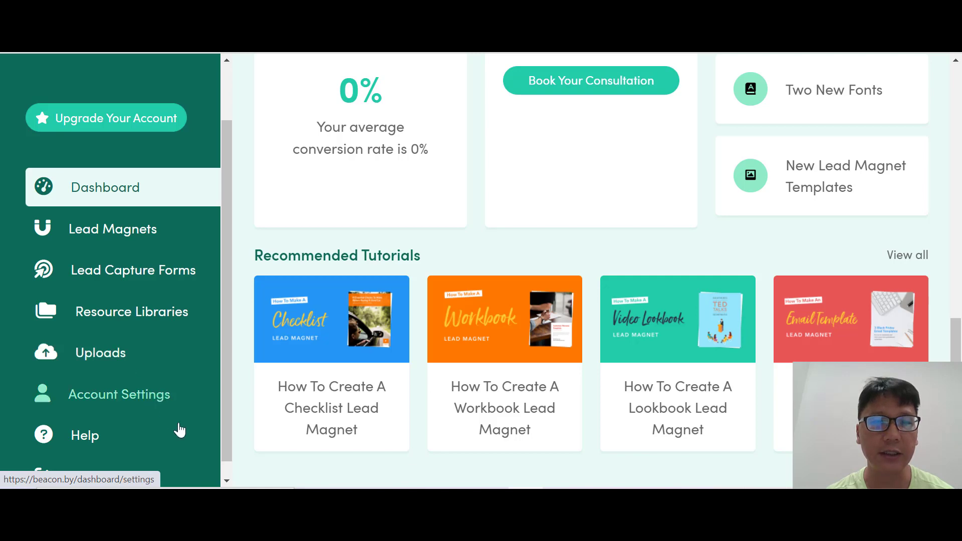
{"action": "scroll", "coordinate": [225, 409], "scroll_direction": "down", "scroll_amount": 1}
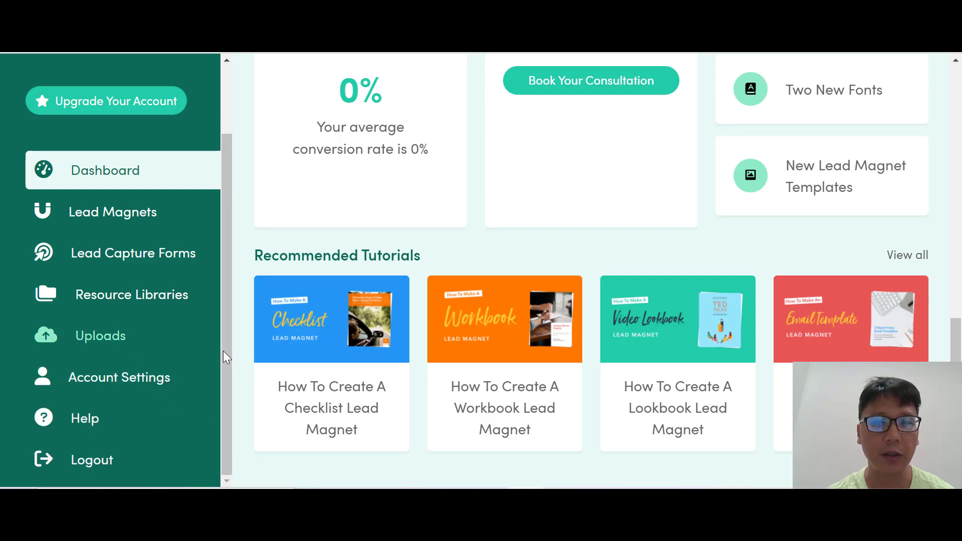
{"action": "scroll", "coordinate": [229, 341], "scroll_direction": "up", "scroll_amount": 2}
{"action": "scroll", "coordinate": [229, 321], "scroll_direction": "up", "scroll_amount": 3}
{"action": "scroll", "coordinate": [261, 270], "scroll_direction": "up", "scroll_amount": 6}
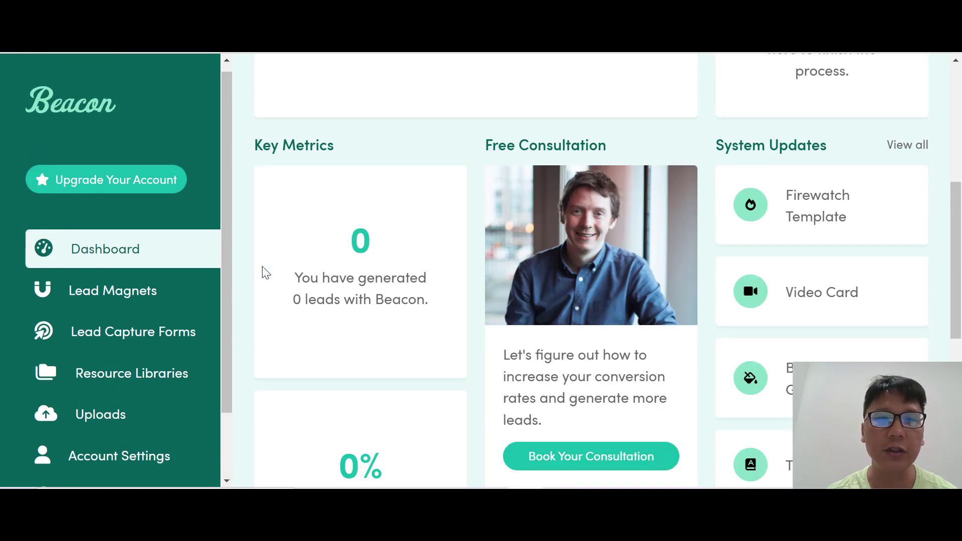
- Start a new lead magnet in the eBook format and decline importing blog content
{"action": "left_click", "coordinate": [155, 292]}
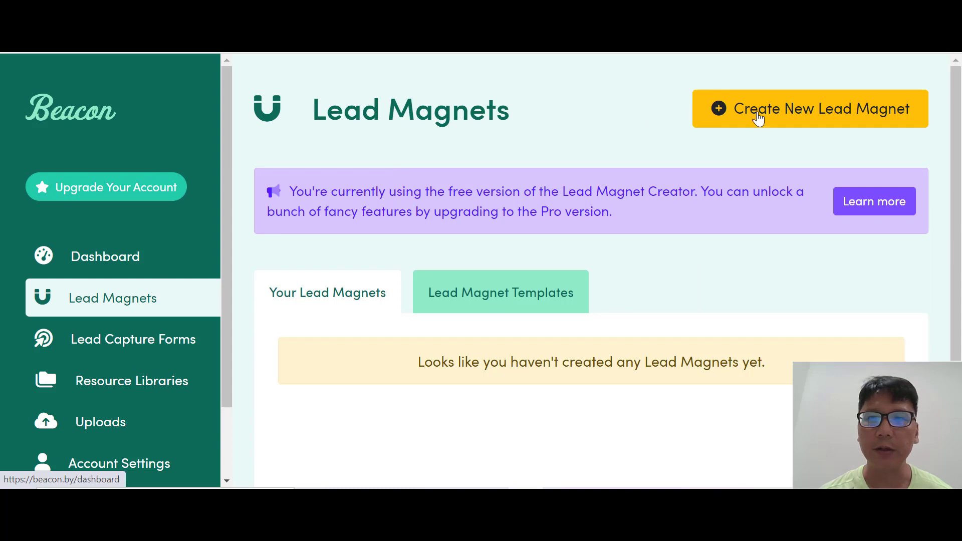
{"action": "left_click", "coordinate": [825, 109]}
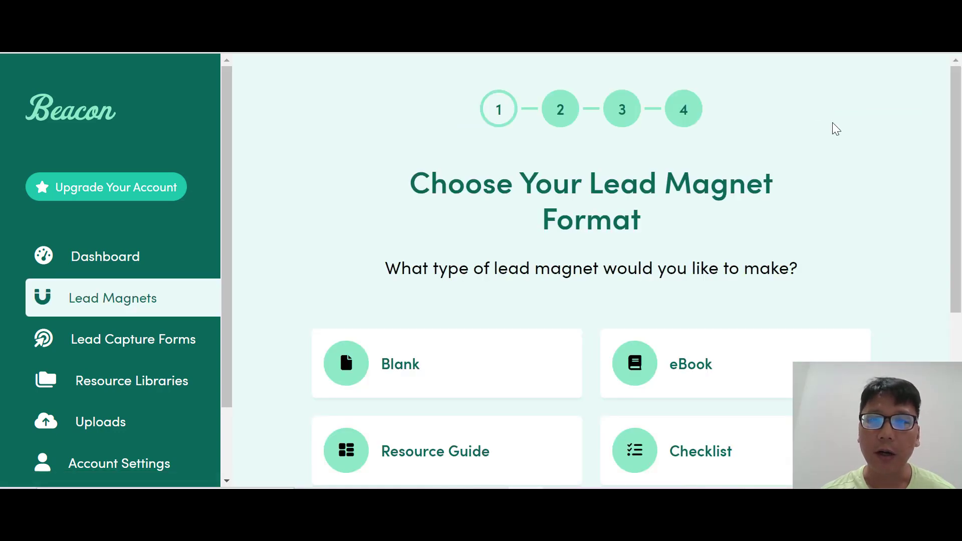
{"action": "scroll", "coordinate": [832, 123], "scroll_direction": "down", "scroll_amount": 1}
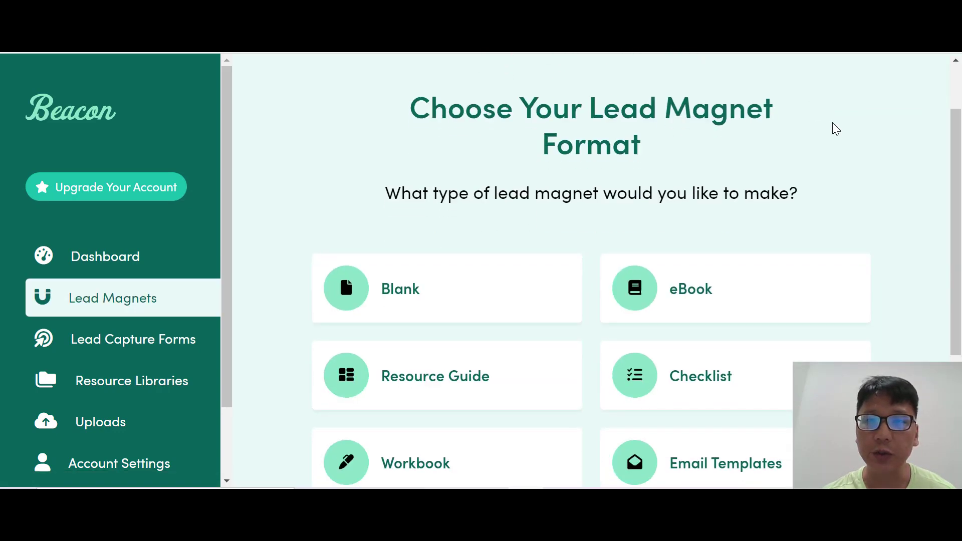
{"action": "scroll", "coordinate": [836, 129], "scroll_direction": "down", "scroll_amount": 1}
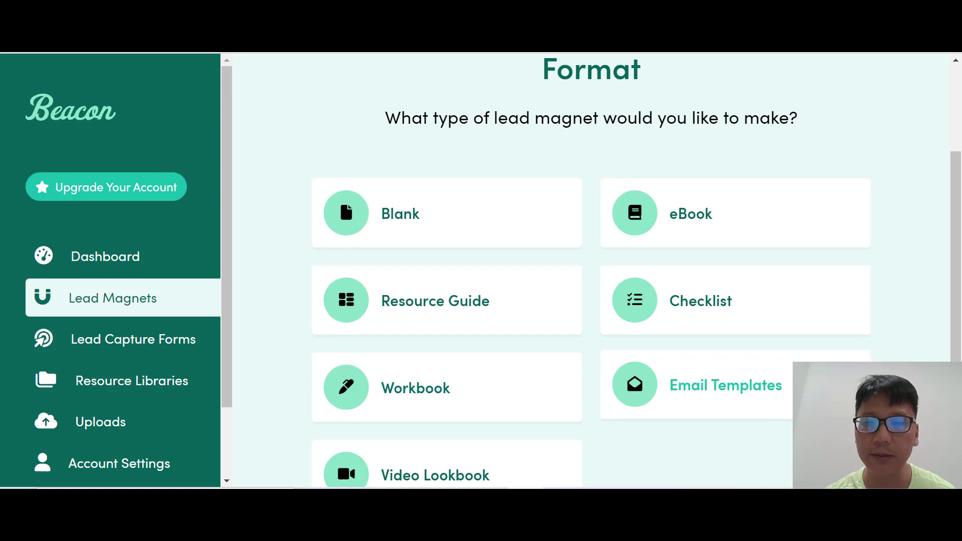
{"action": "scroll", "coordinate": [772, 394], "scroll_direction": "down", "scroll_amount": 1}
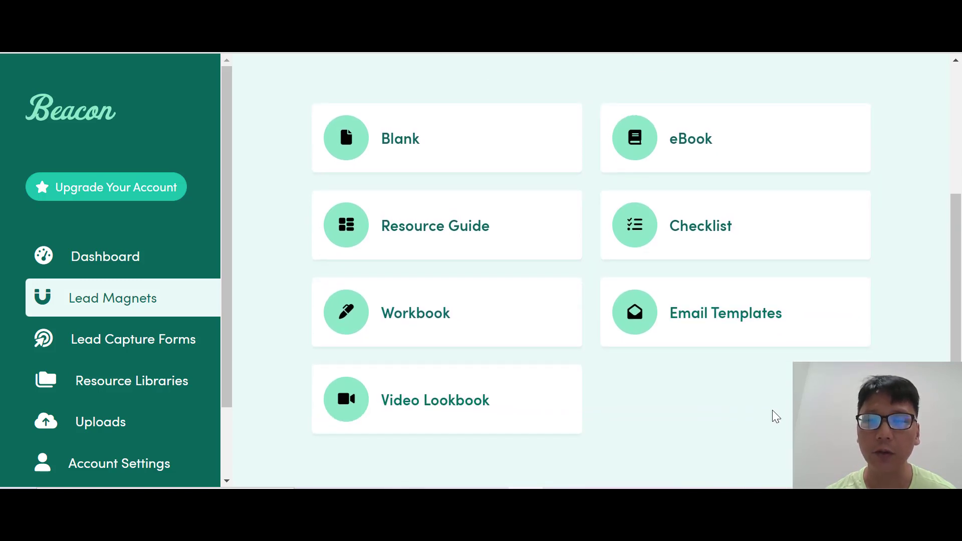
{"action": "scroll", "coordinate": [772, 411], "scroll_direction": "up", "scroll_amount": 1}
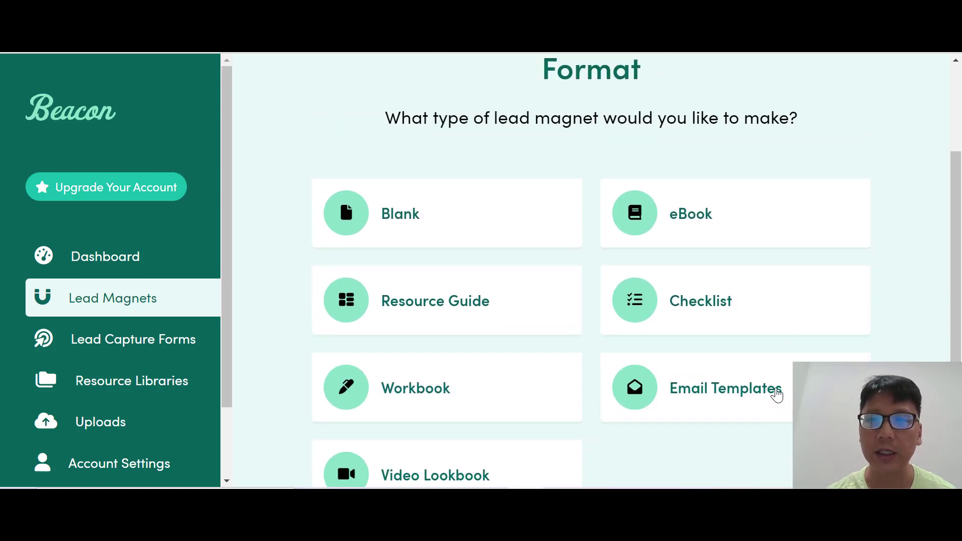
{"action": "left_click", "coordinate": [721, 226]}
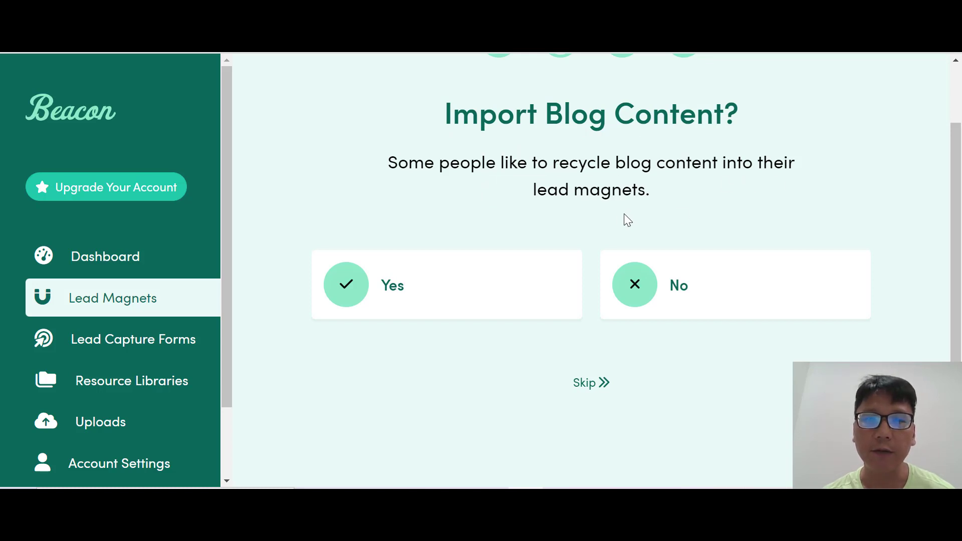
{"action": "left_click", "coordinate": [682, 286]}
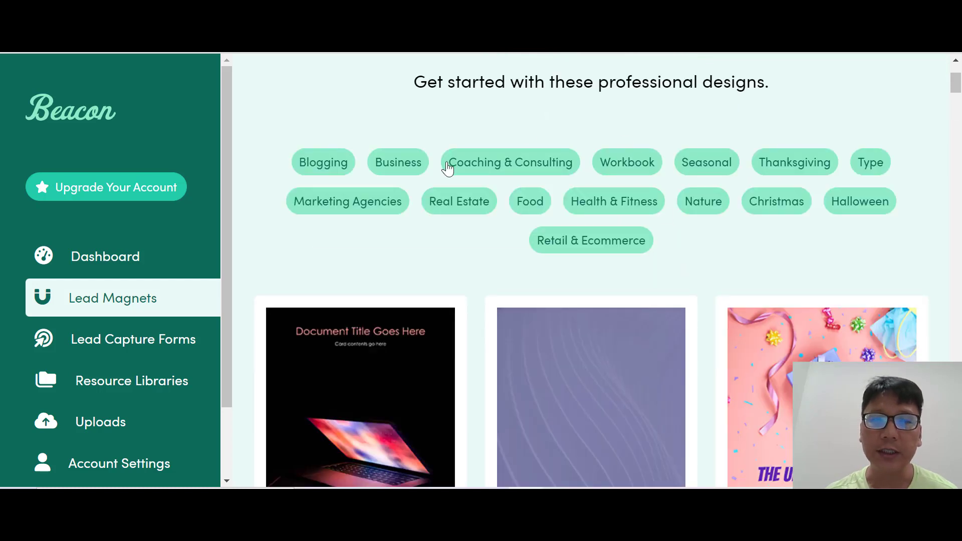
- Filter the eBook templates by the Blogging category and browse the designs offered
{"action": "left_click", "coordinate": [319, 167]}
{"action": "scroll", "coordinate": [558, 239], "scroll_direction": "down", "scroll_amount": 12}
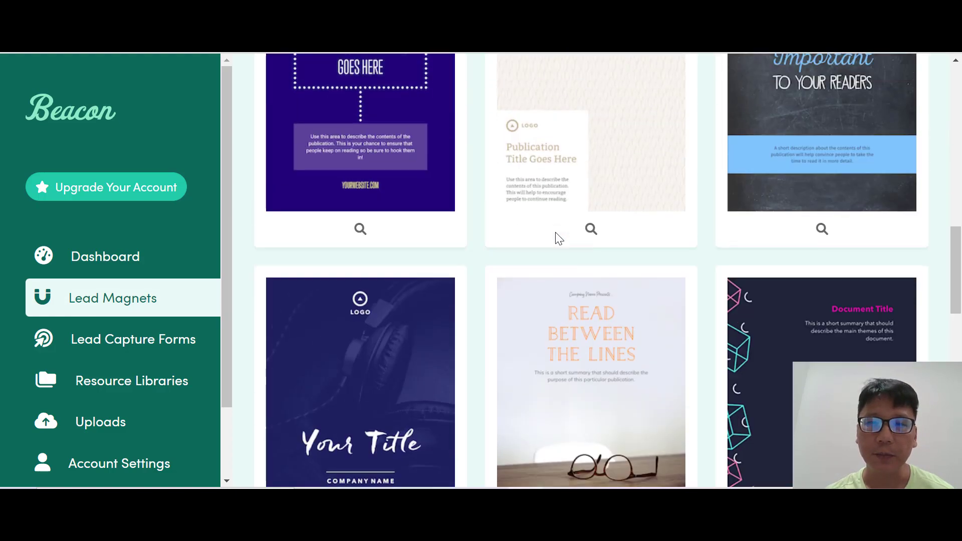
{"action": "scroll", "coordinate": [554, 234], "scroll_direction": "up", "scroll_amount": 10}
{"action": "scroll", "coordinate": [555, 233], "scroll_direction": "down", "scroll_amount": 6}
{"action": "scroll", "coordinate": [555, 234], "scroll_direction": "down", "scroll_amount": 10}
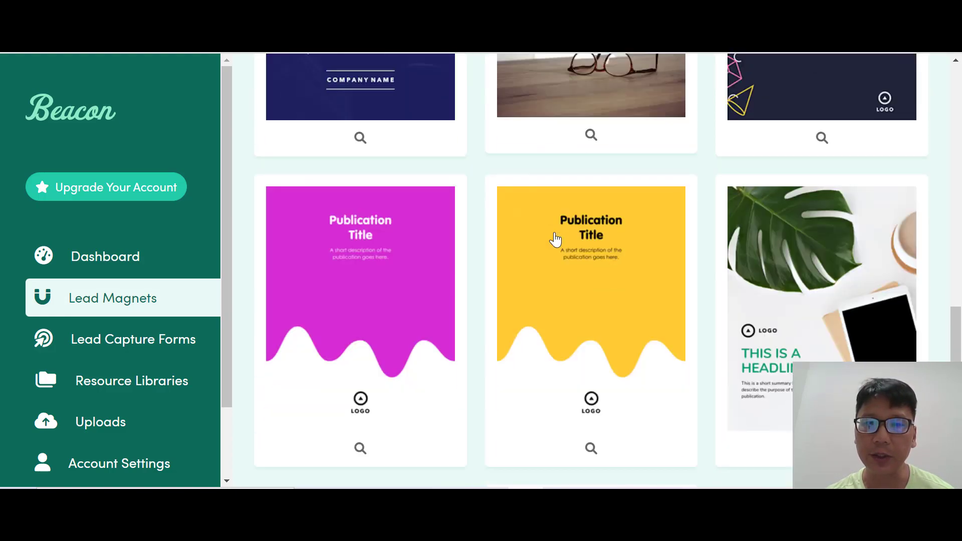
{"action": "scroll", "coordinate": [554, 236], "scroll_direction": "down", "scroll_amount": 6}
{"action": "scroll", "coordinate": [553, 246], "scroll_direction": "up", "scroll_amount": 20}
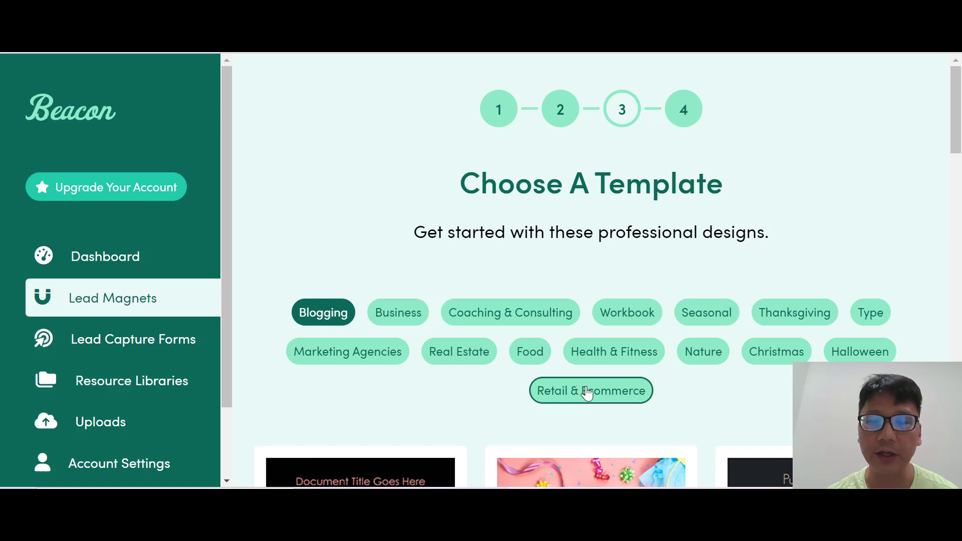
- Add the Health & Fitness category filter and choose the light blue template with the red band and exercising woman
{"action": "left_click", "coordinate": [606, 352]}
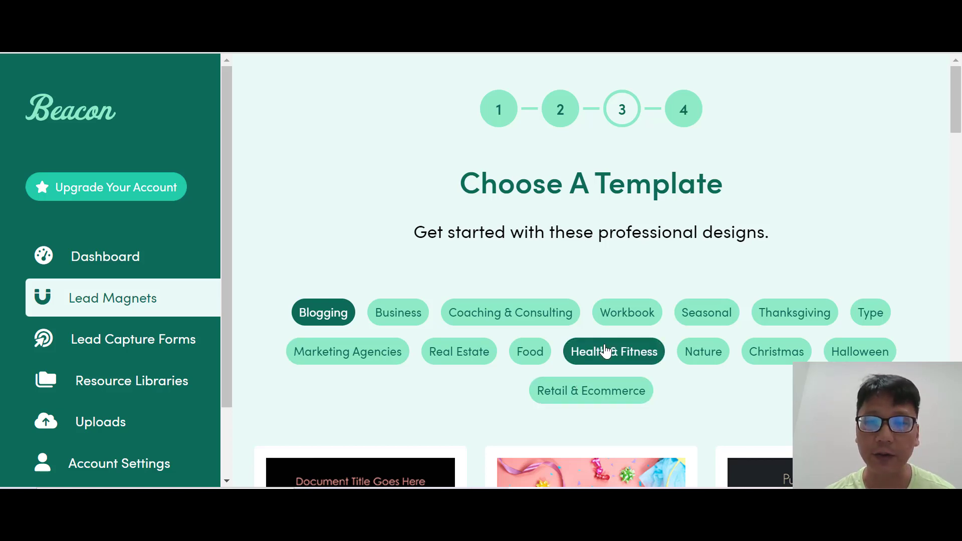
{"action": "scroll", "coordinate": [822, 290], "scroll_direction": "down", "scroll_amount": 7}
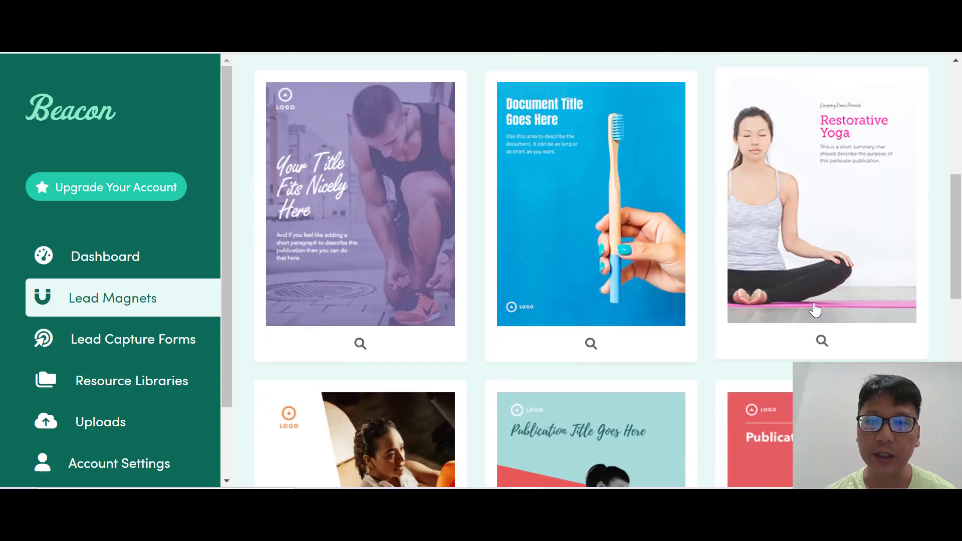
{"action": "scroll", "coordinate": [730, 309], "scroll_direction": "down", "scroll_amount": 10}
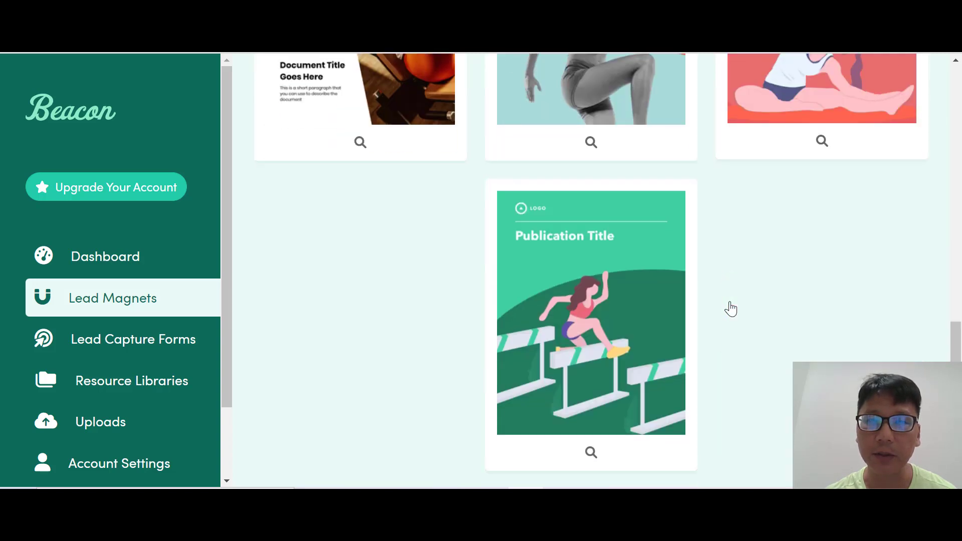
{"action": "scroll", "coordinate": [733, 310], "scroll_direction": "up", "scroll_amount": 4}
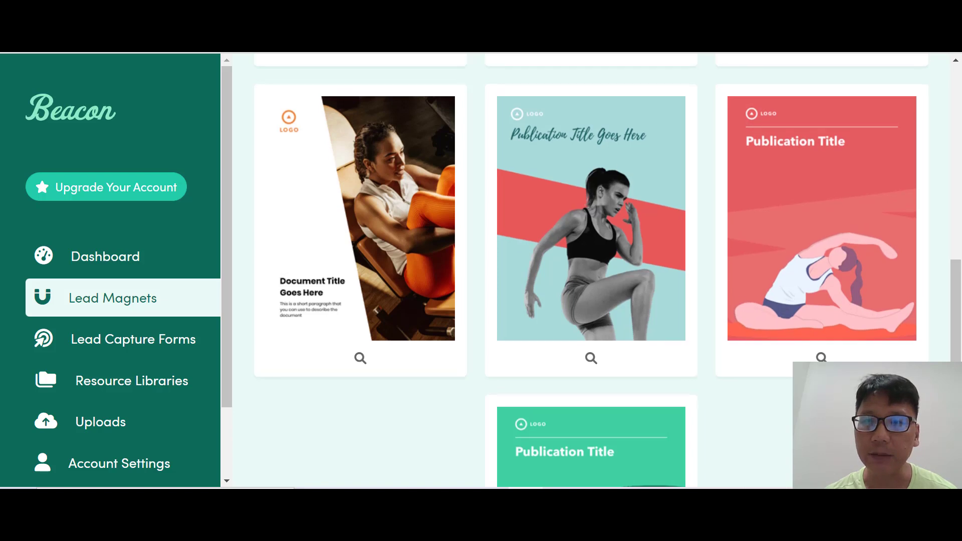
{"action": "scroll", "coordinate": [624, 336], "scroll_direction": "up", "scroll_amount": 2}
{"action": "left_click", "coordinate": [624, 337]}
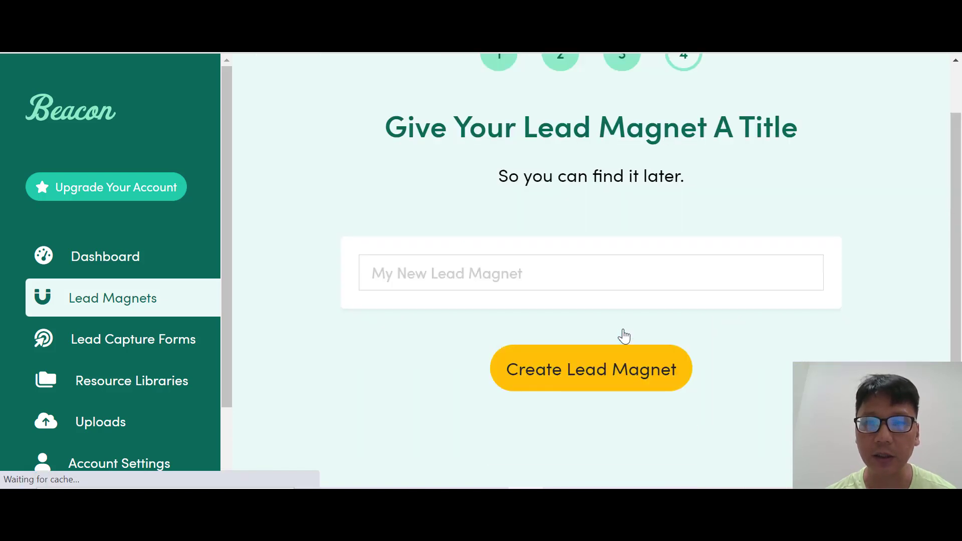
- Title the lead magnet "Loss Weight" and create it
{"action": "left_click", "coordinate": [585, 271]}
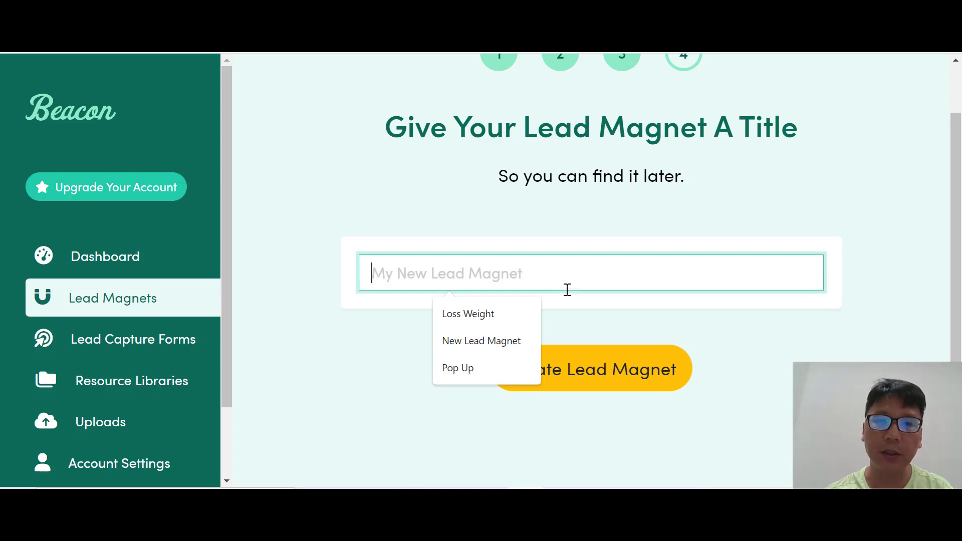
{"action": "left_click", "coordinate": [489, 314]}
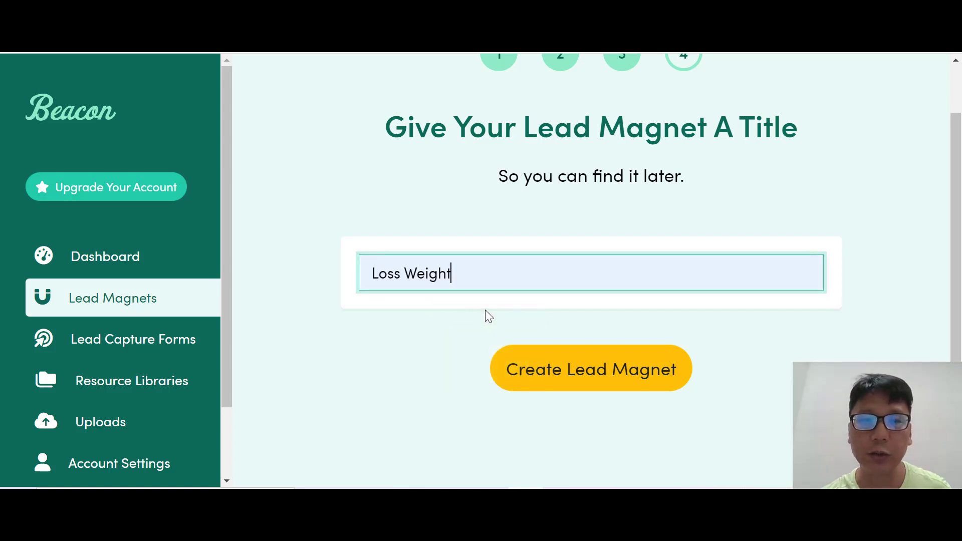
{"action": "left_click", "coordinate": [574, 370]}
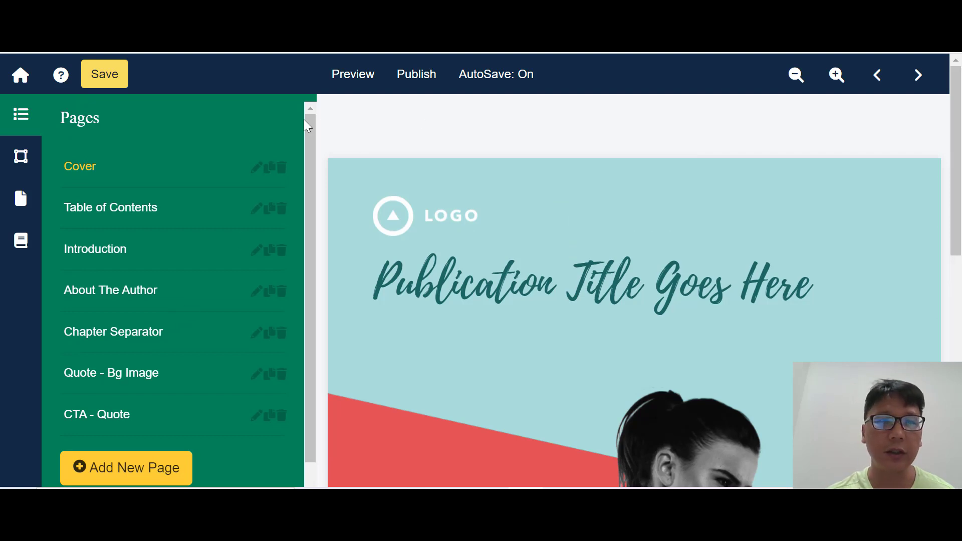
- Look over the cover page, then examine the editor's content cards, page settings and document settings
{"action": "scroll", "coordinate": [585, 275], "scroll_direction": "down", "scroll_amount": 8}
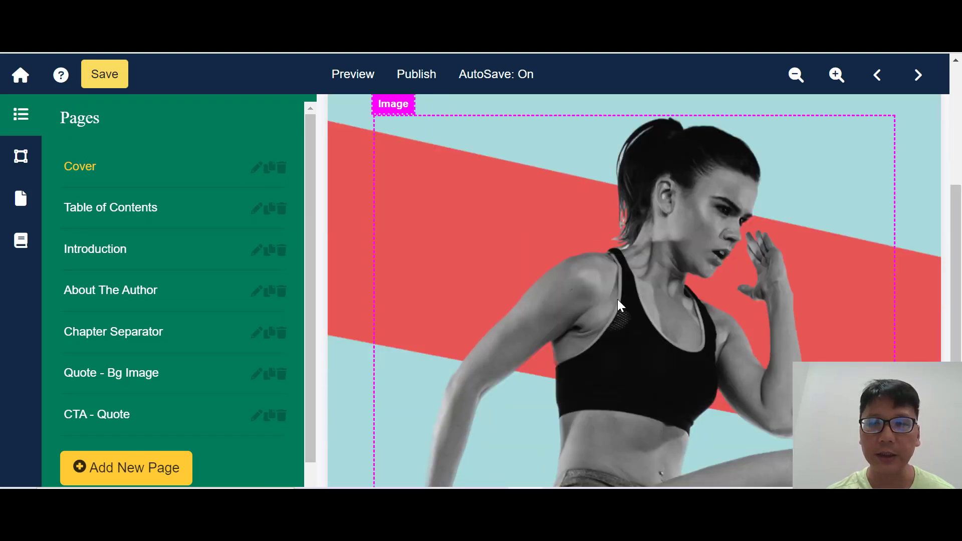
{"action": "scroll", "coordinate": [610, 312], "scroll_direction": "up", "scroll_amount": 8}
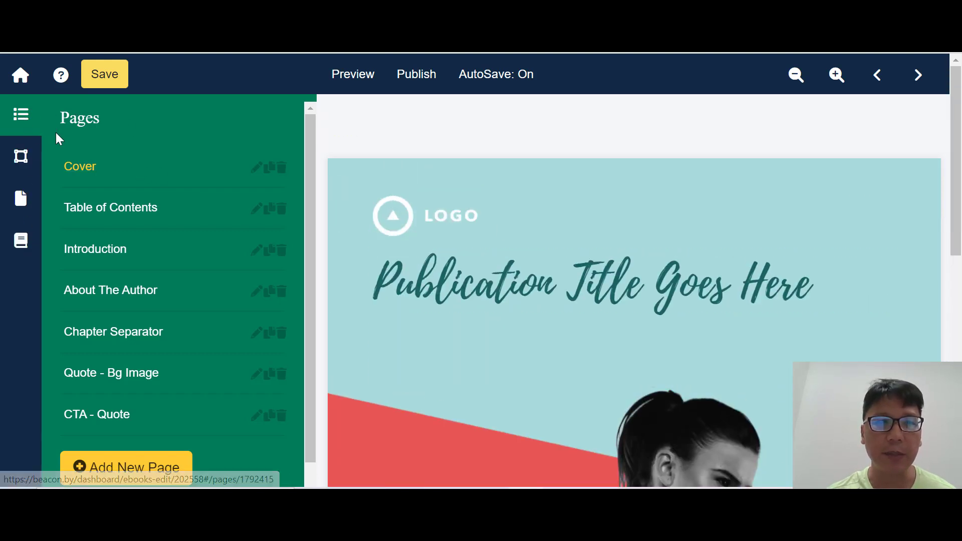
{"action": "left_click", "coordinate": [22, 160]}
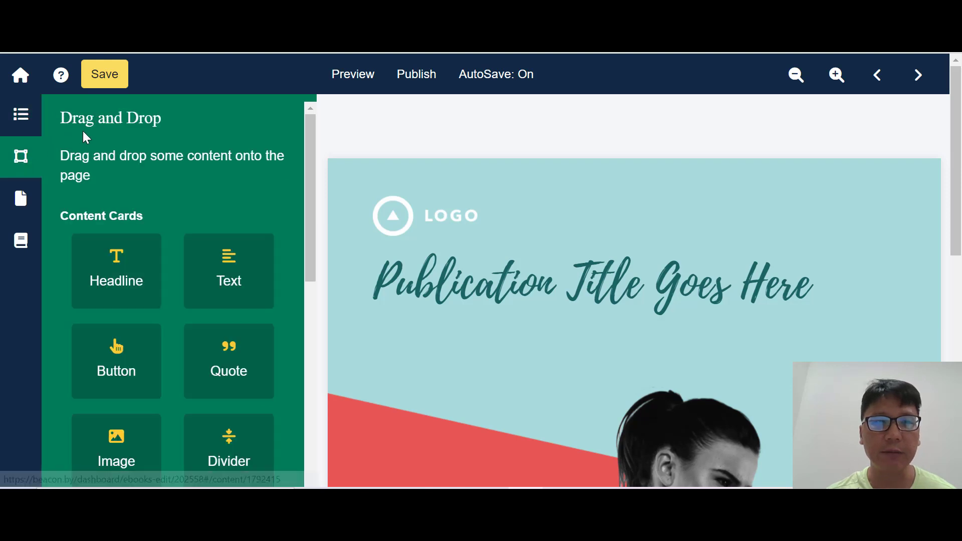
{"action": "left_click", "coordinate": [22, 203]}
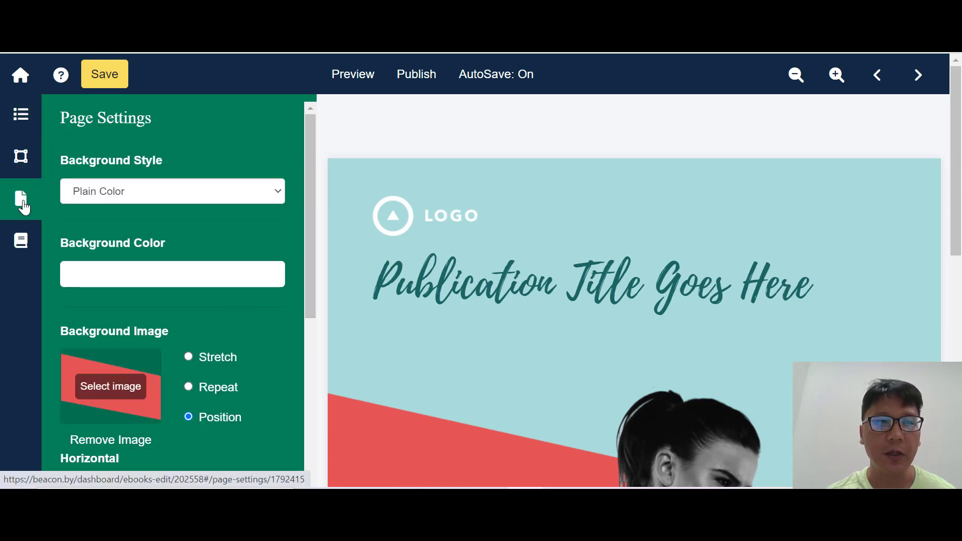
{"action": "left_click", "coordinate": [22, 246]}
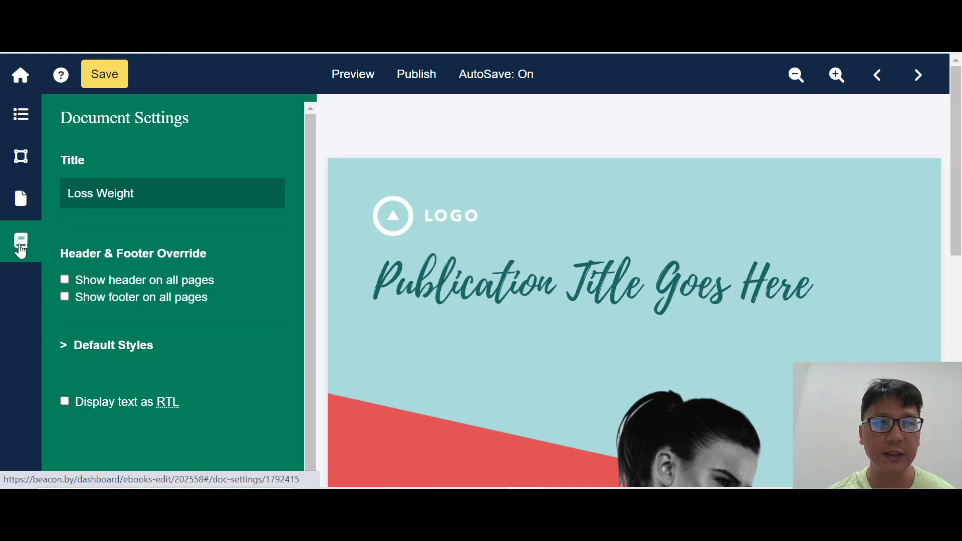
- Go through the eBook's template pages in order, from Table of Contents to CTA - Quote
{"action": "left_click", "coordinate": [25, 118]}
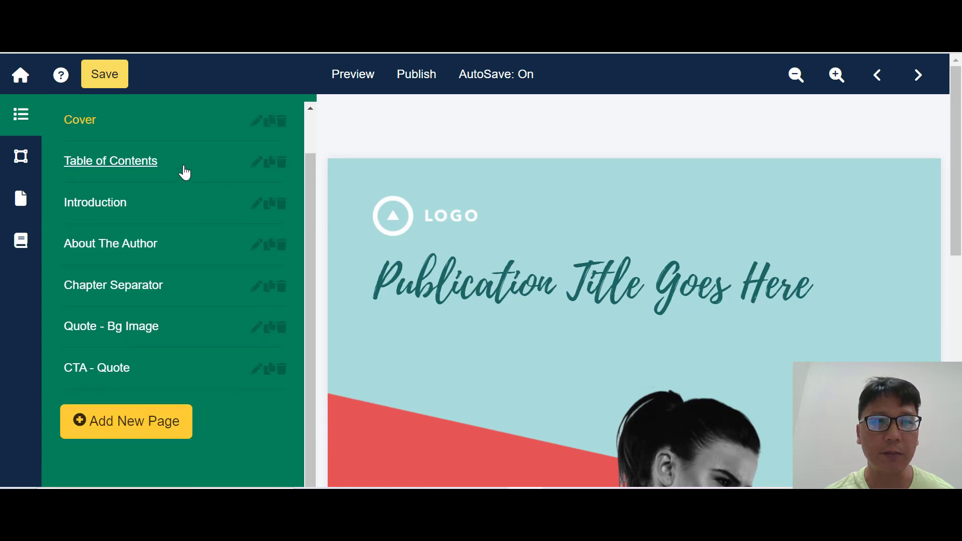
{"action": "scroll", "coordinate": [202, 171], "scroll_direction": "down", "scroll_amount": 1}
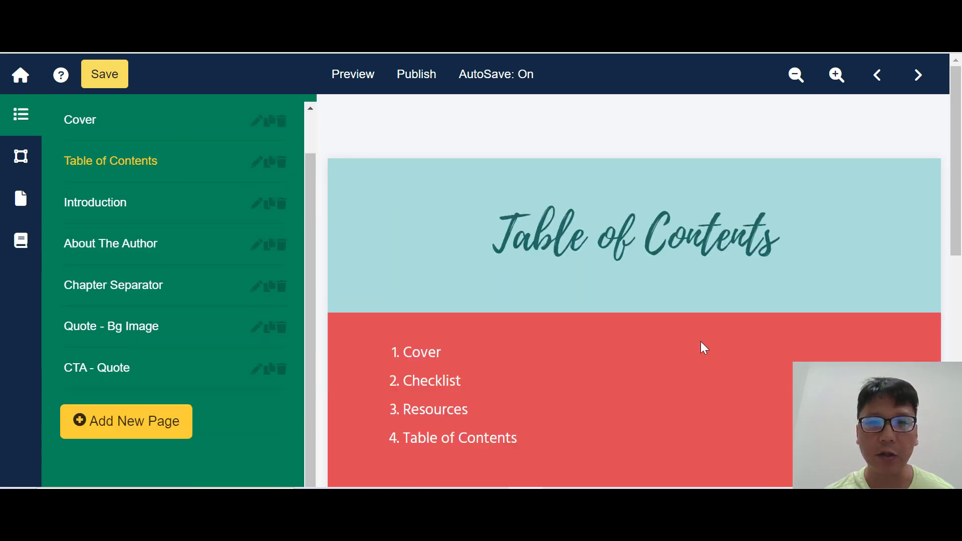
{"action": "left_click", "coordinate": [194, 211]}
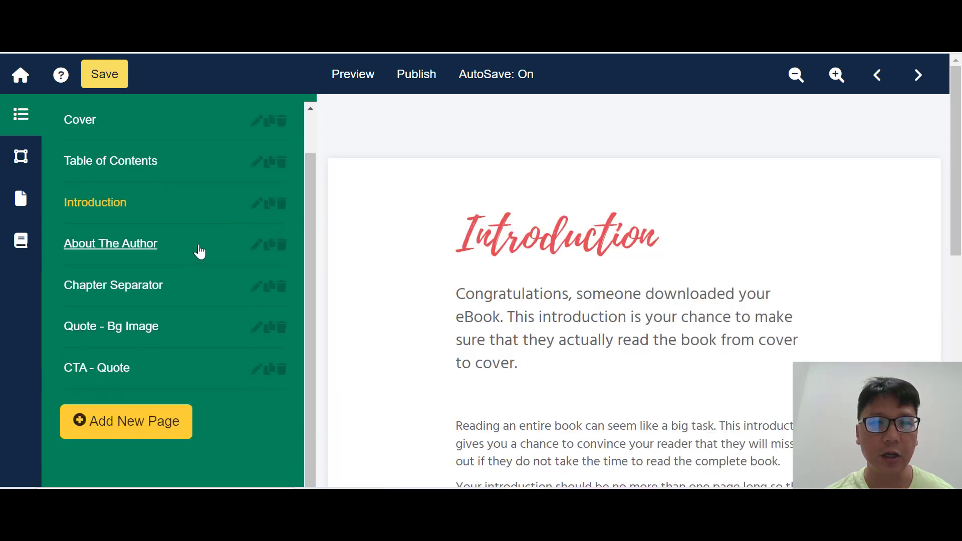
{"action": "left_click", "coordinate": [200, 251]}
{"action": "left_click", "coordinate": [205, 290]}
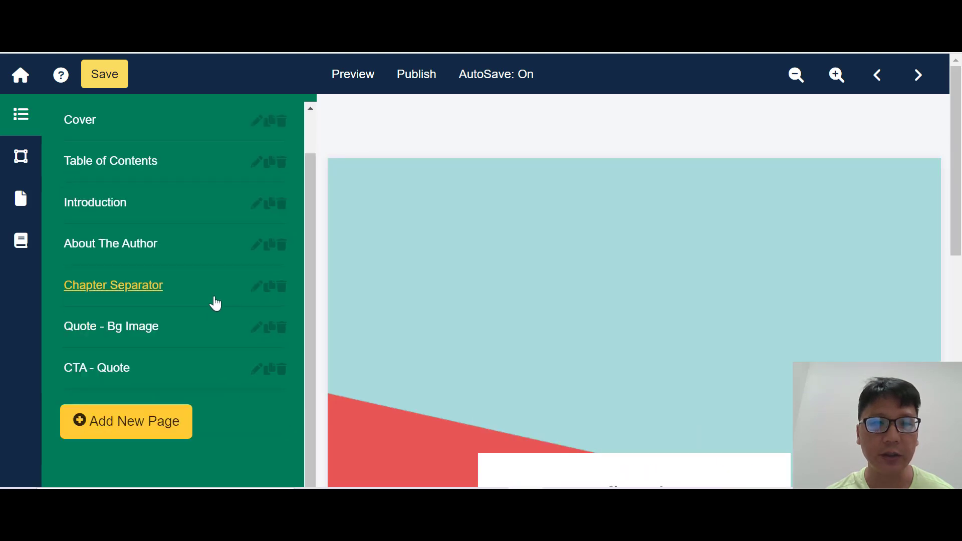
{"action": "left_click", "coordinate": [204, 332]}
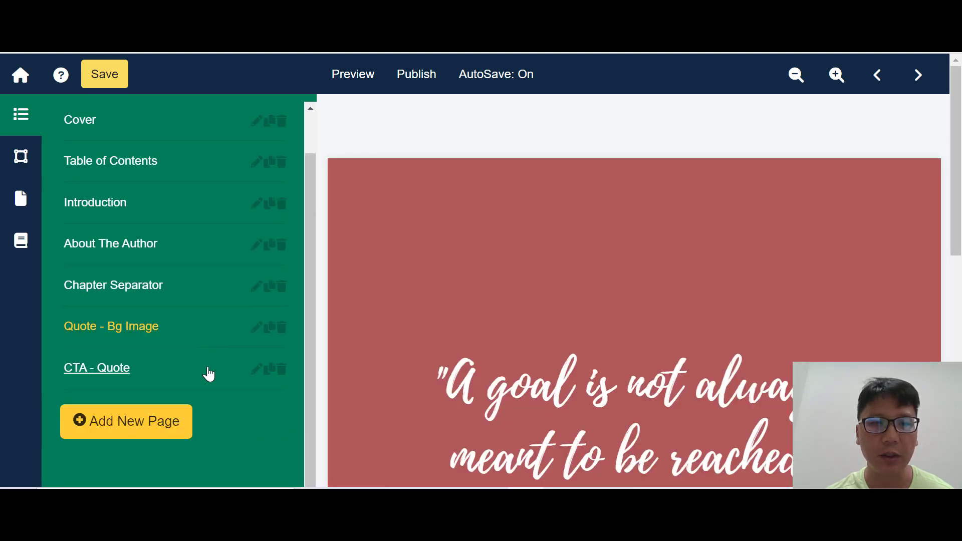
{"action": "scroll", "coordinate": [207, 374], "scroll_direction": "down", "scroll_amount": 1}
{"action": "left_click", "coordinate": [207, 371]}
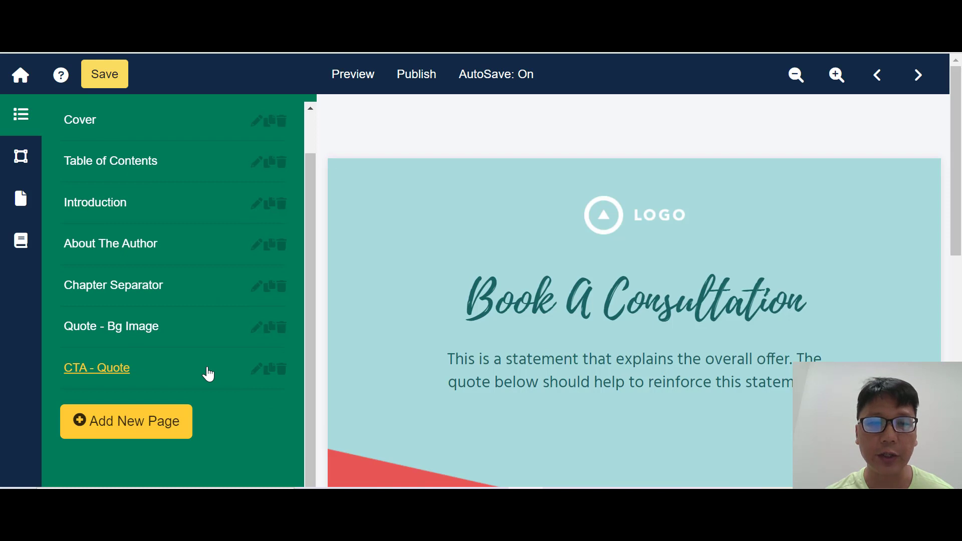
- Return to the Cover page and examine the settings offered for its publication title headline
{"action": "left_click", "coordinate": [173, 129]}
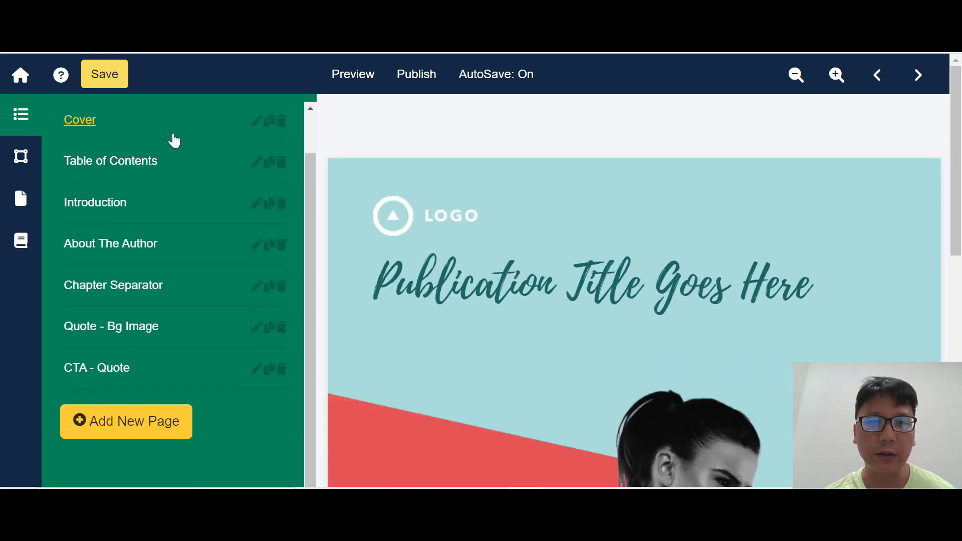
{"action": "scroll", "coordinate": [507, 182], "scroll_direction": "down", "scroll_amount": 2}
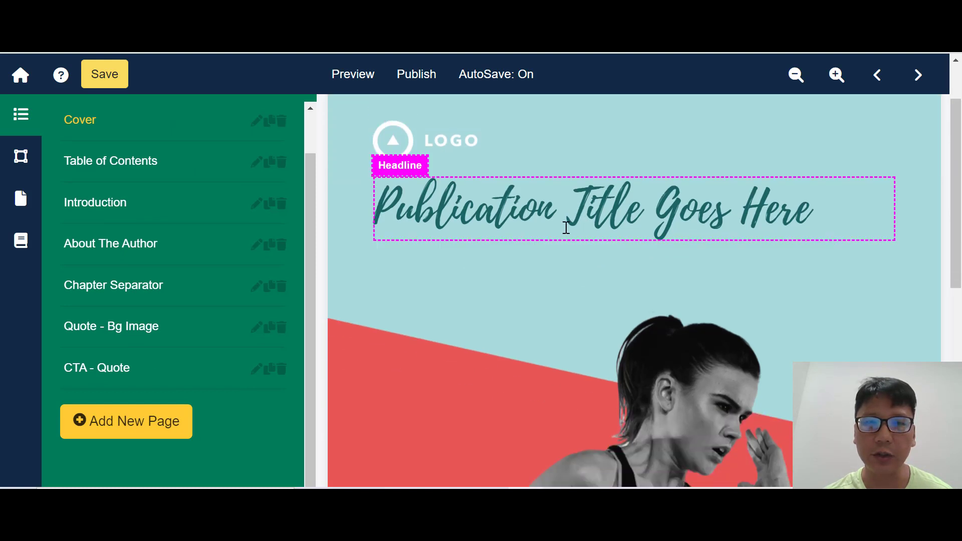
{"action": "left_click", "coordinate": [567, 227]}
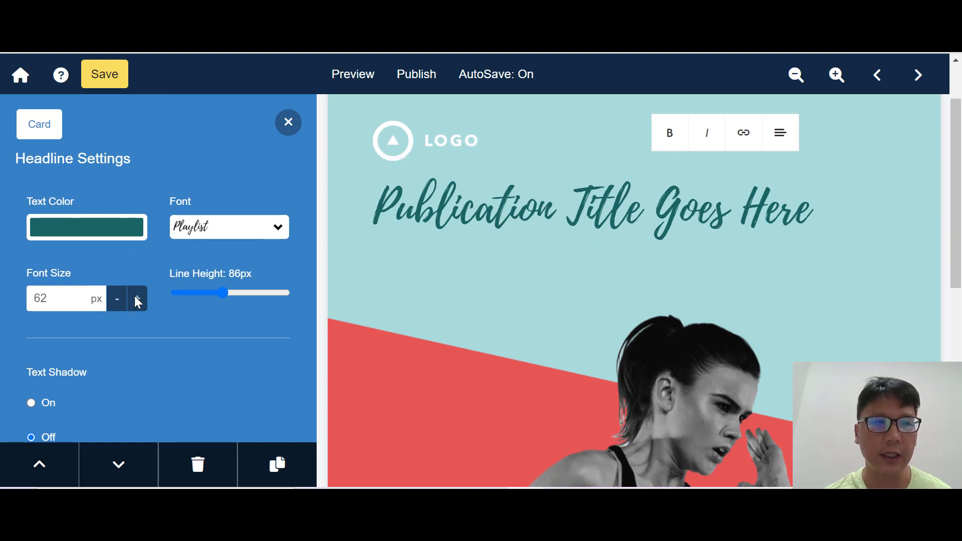
{"action": "scroll", "coordinate": [250, 320], "scroll_direction": "down", "scroll_amount": 3}
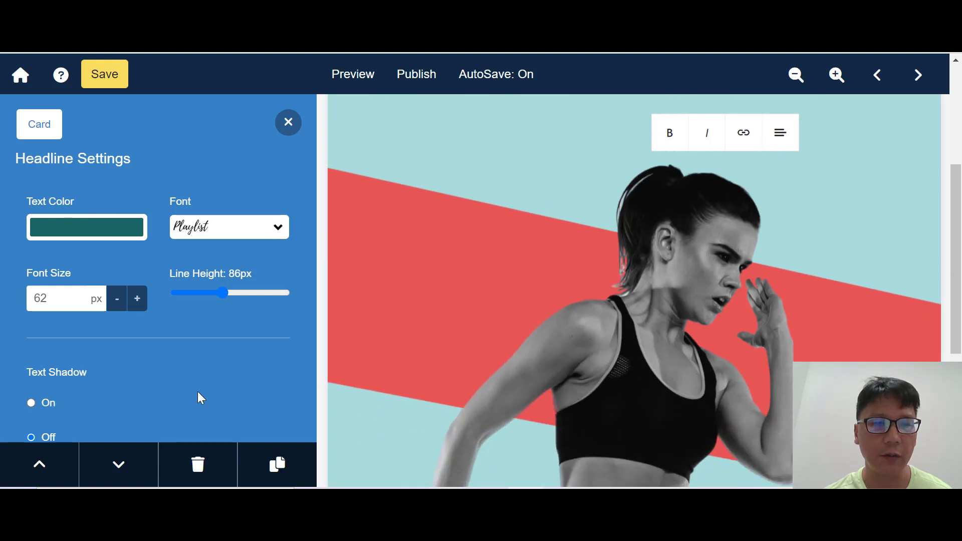
{"action": "scroll", "coordinate": [199, 393], "scroll_direction": "up", "scroll_amount": 5}
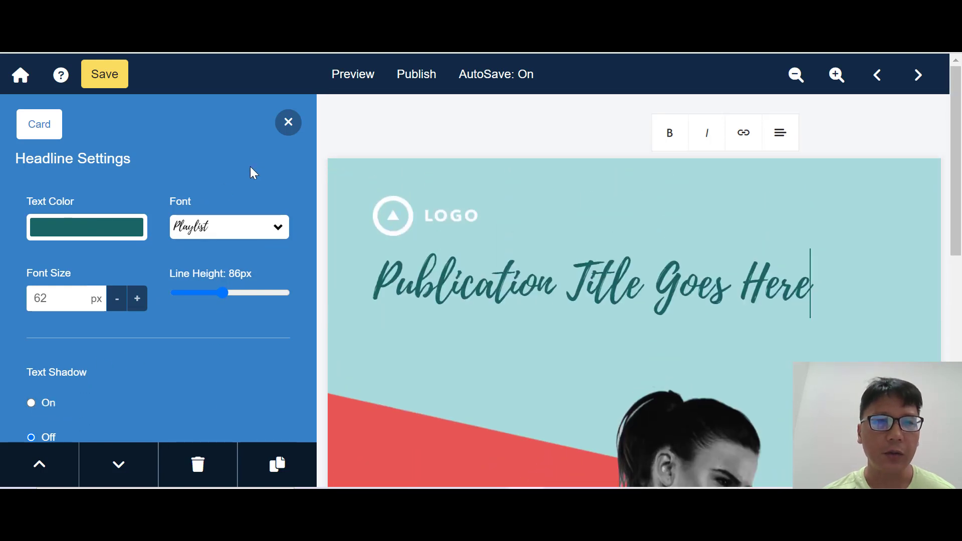
{"action": "left_click", "coordinate": [288, 124]}
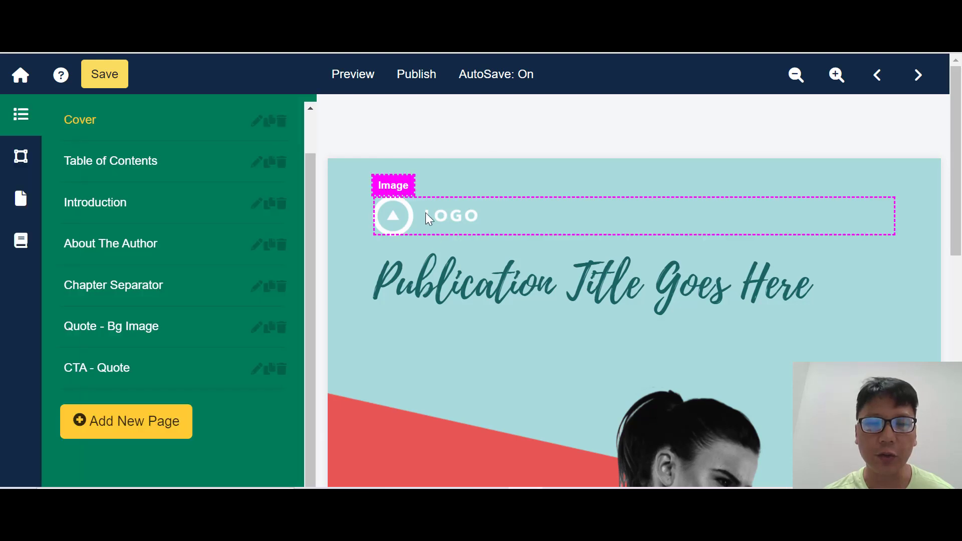
- Examine the image settings of the cover's logo and of its exercising woman photo
{"action": "left_click", "coordinate": [426, 215]}
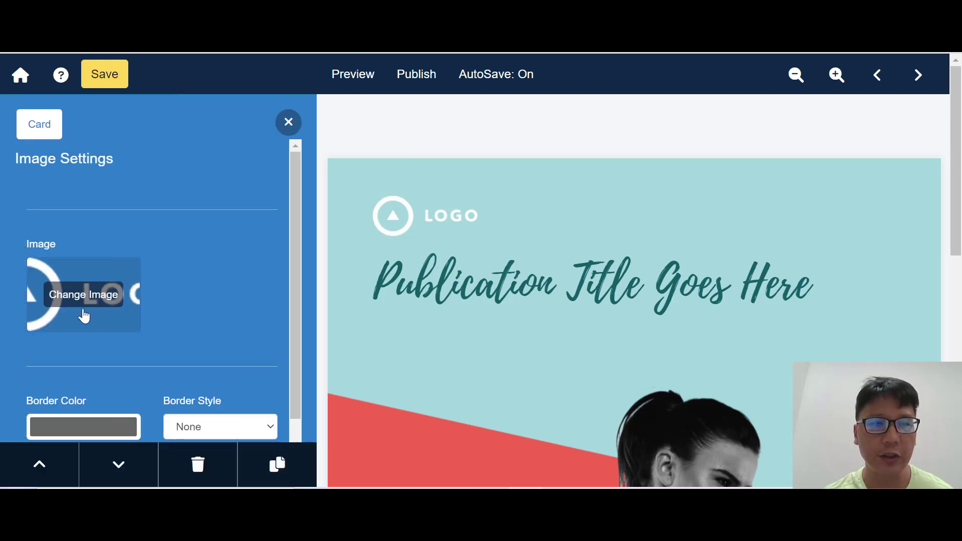
{"action": "scroll", "coordinate": [189, 366], "scroll_direction": "down", "scroll_amount": 2}
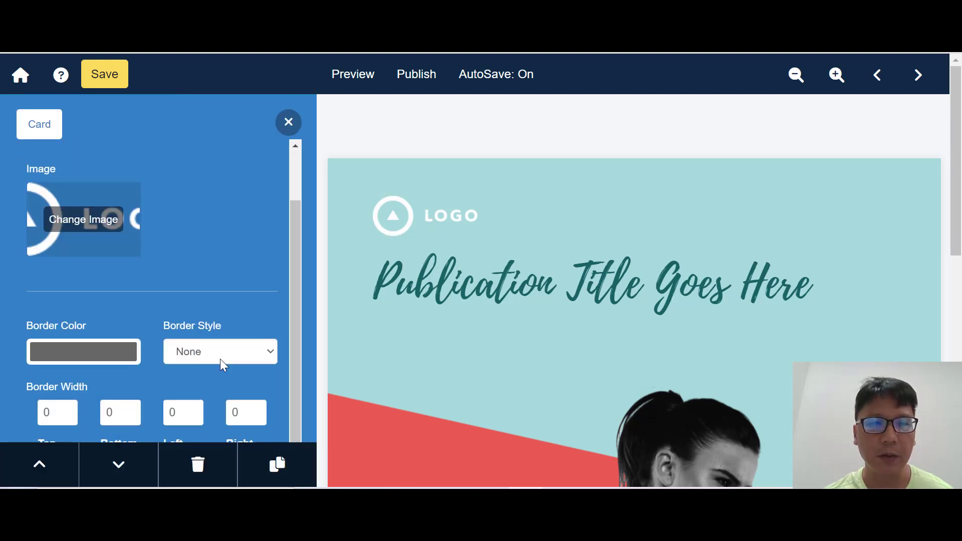
{"action": "scroll", "coordinate": [122, 378], "scroll_direction": "down", "scroll_amount": 5}
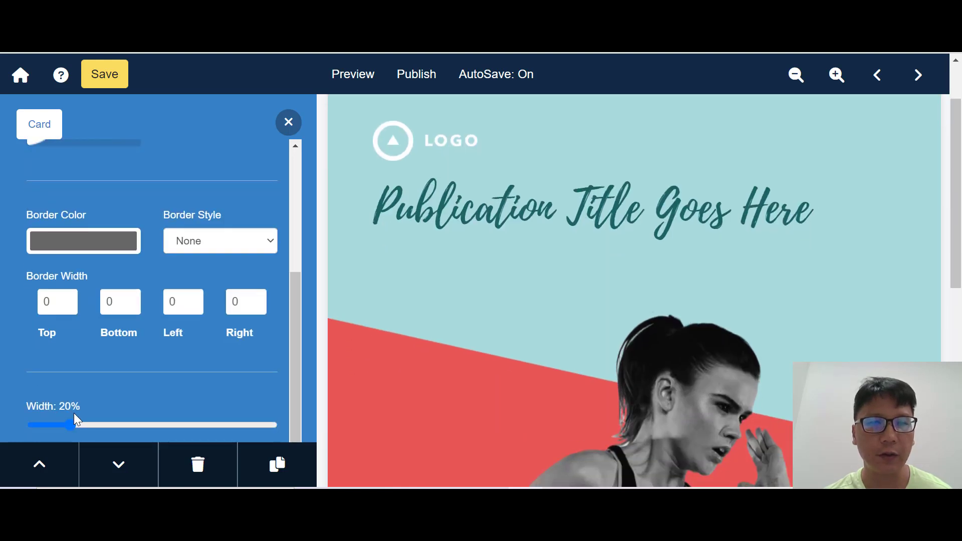
{"action": "scroll", "coordinate": [73, 413], "scroll_direction": "up", "scroll_amount": 4}
{"action": "scroll", "coordinate": [475, 305], "scroll_direction": "up", "scroll_amount": 2}
{"action": "scroll", "coordinate": [501, 250], "scroll_direction": "down", "scroll_amount": 8}
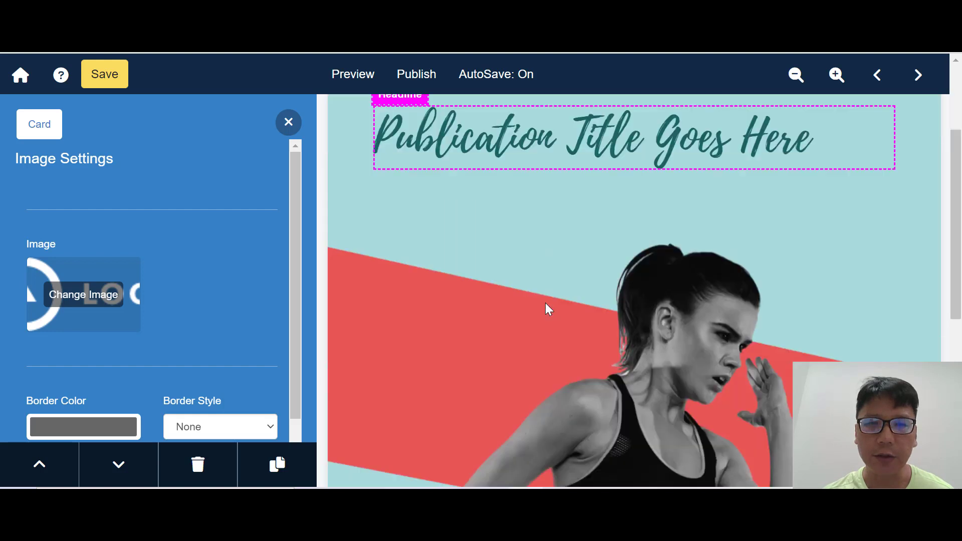
{"action": "scroll", "coordinate": [609, 326], "scroll_direction": "up", "scroll_amount": 2}
{"action": "left_click", "coordinate": [601, 324]}
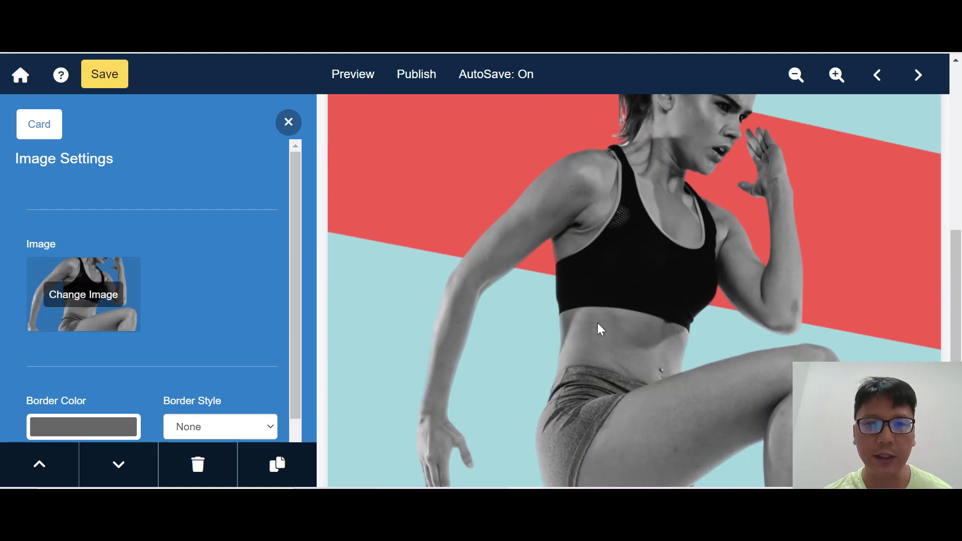
{"action": "left_click", "coordinate": [288, 124]}
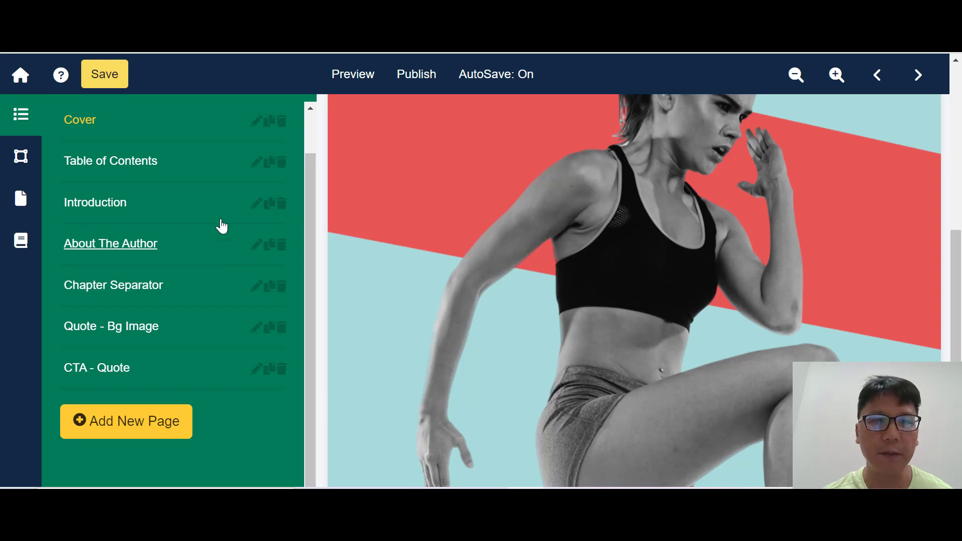
- Advance to the Table of Contents page and examine the settings of its contents list
{"action": "scroll", "coordinate": [212, 229], "scroll_direction": "up", "scroll_amount": 2}
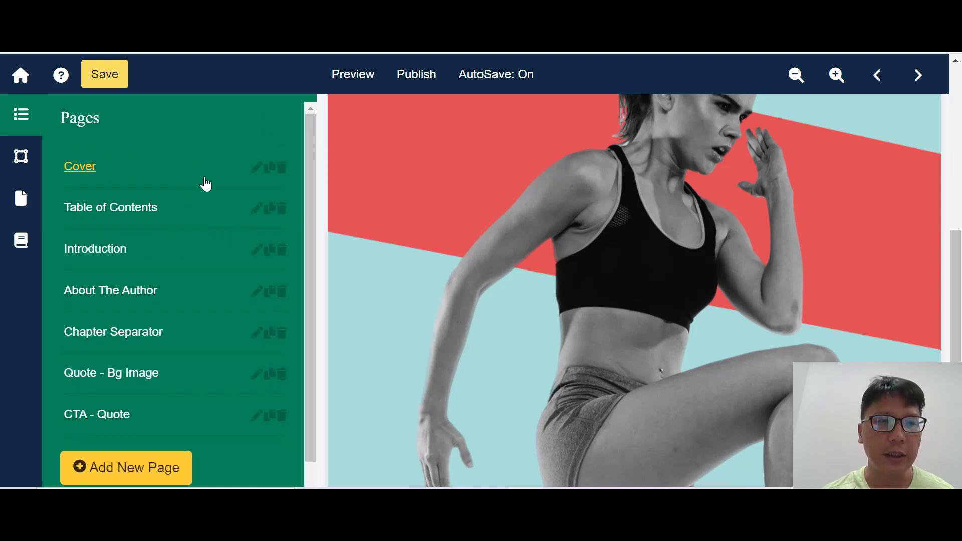
{"action": "scroll", "coordinate": [210, 206], "scroll_direction": "down", "scroll_amount": 1}
{"action": "scroll", "coordinate": [213, 206], "scroll_direction": "up", "scroll_amount": 1}
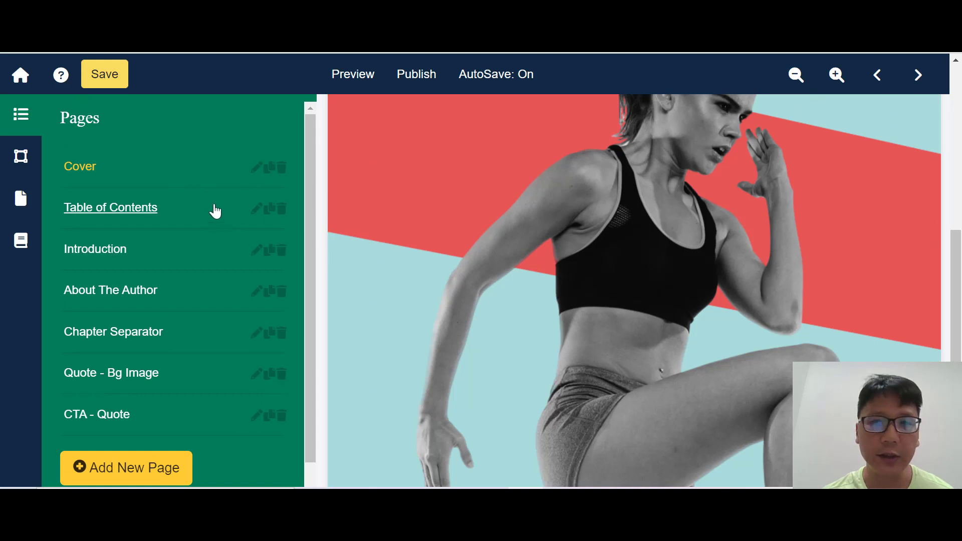
{"action": "left_click", "coordinate": [920, 75]}
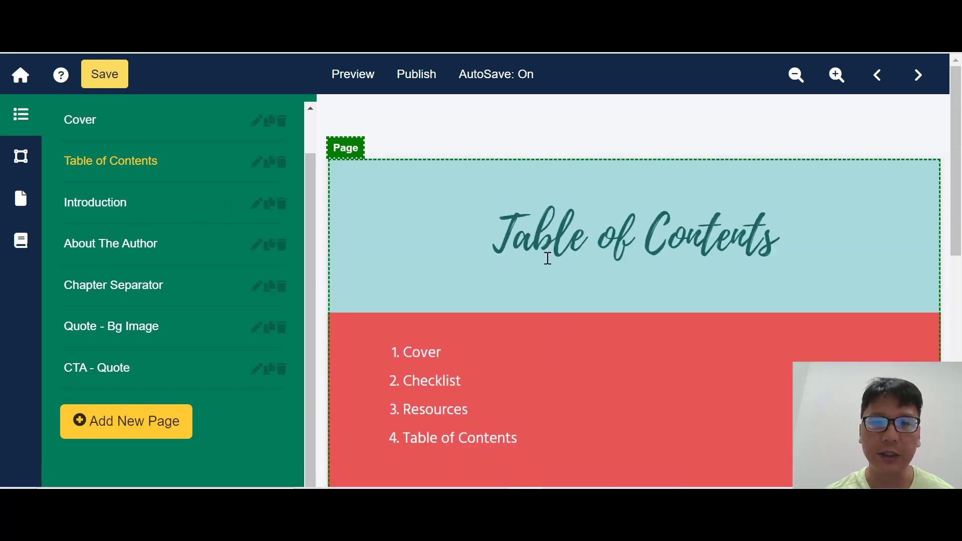
{"action": "left_click", "coordinate": [486, 371]}
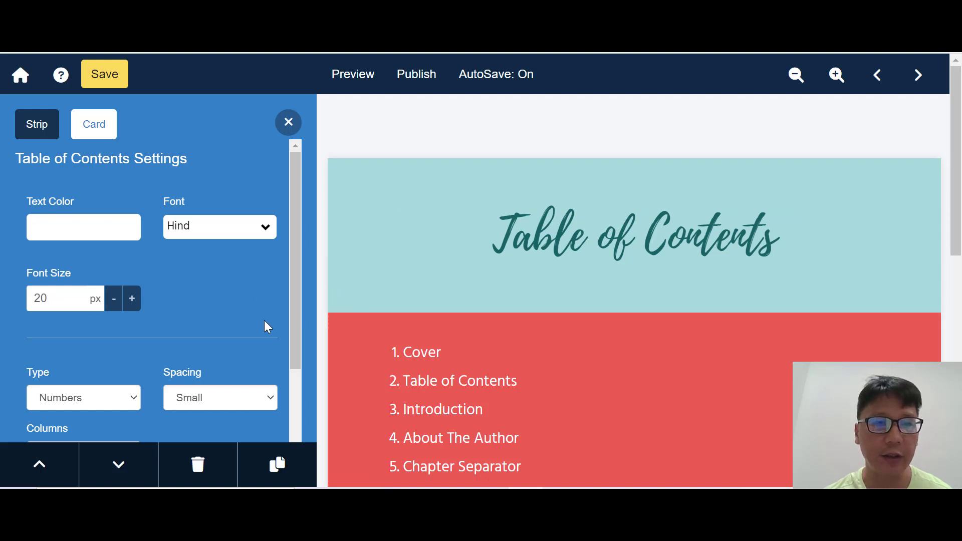
{"action": "left_click", "coordinate": [292, 133]}
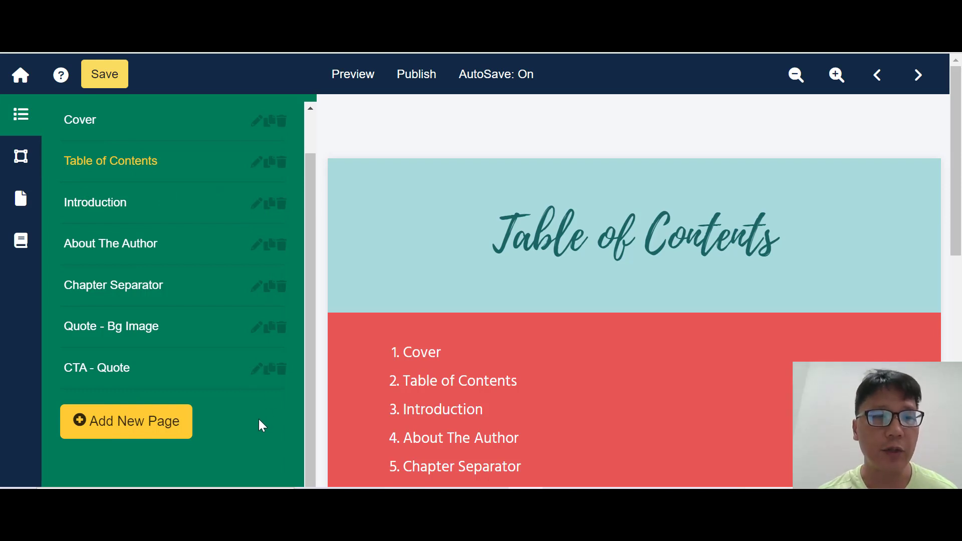
- Start adding a new page and enable all the template category filters, from Text through Video
{"action": "left_click", "coordinate": [151, 434]}
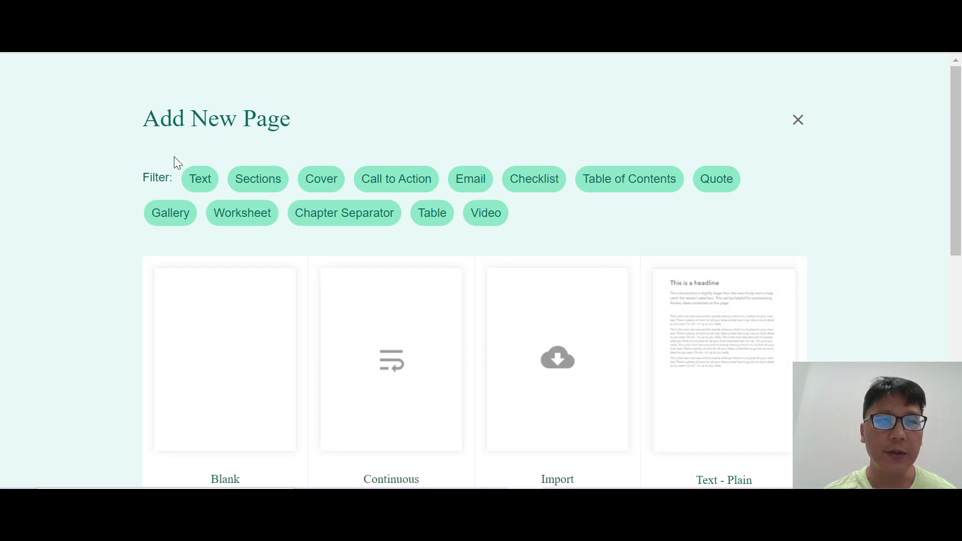
{"action": "left_click", "coordinate": [199, 185]}
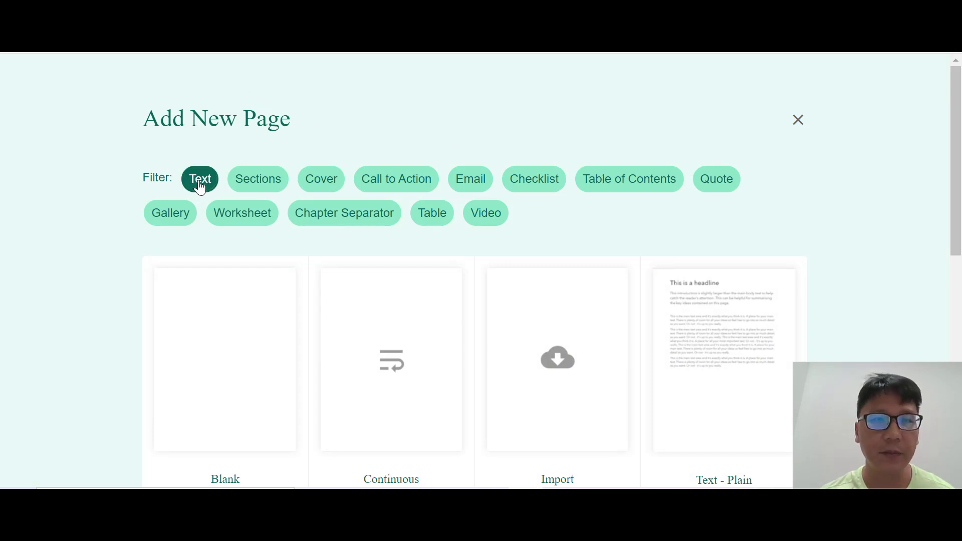
{"action": "left_click", "coordinate": [261, 181]}
{"action": "left_click", "coordinate": [331, 183]}
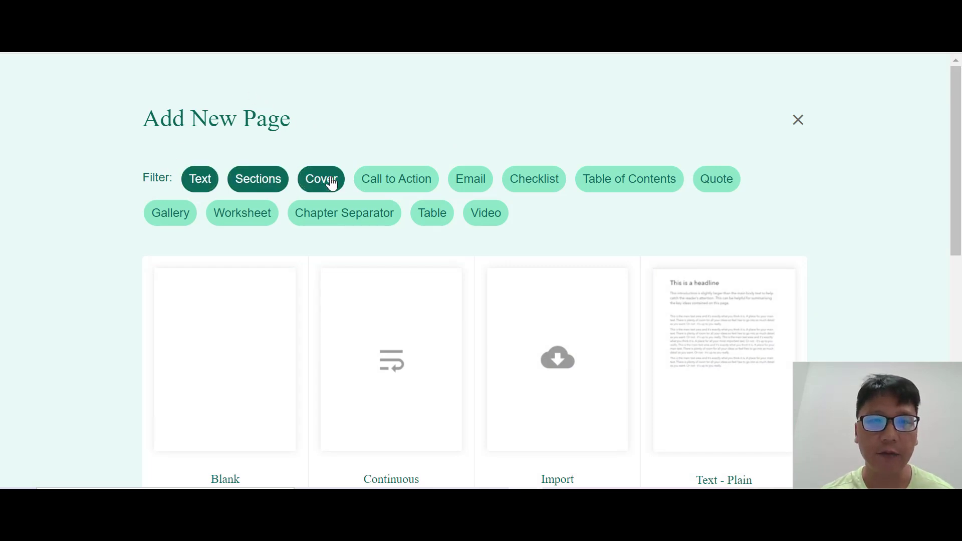
{"action": "left_click", "coordinate": [383, 181]}
{"action": "left_click", "coordinate": [472, 181]}
{"action": "left_click", "coordinate": [541, 184]}
{"action": "left_click", "coordinate": [586, 182]}
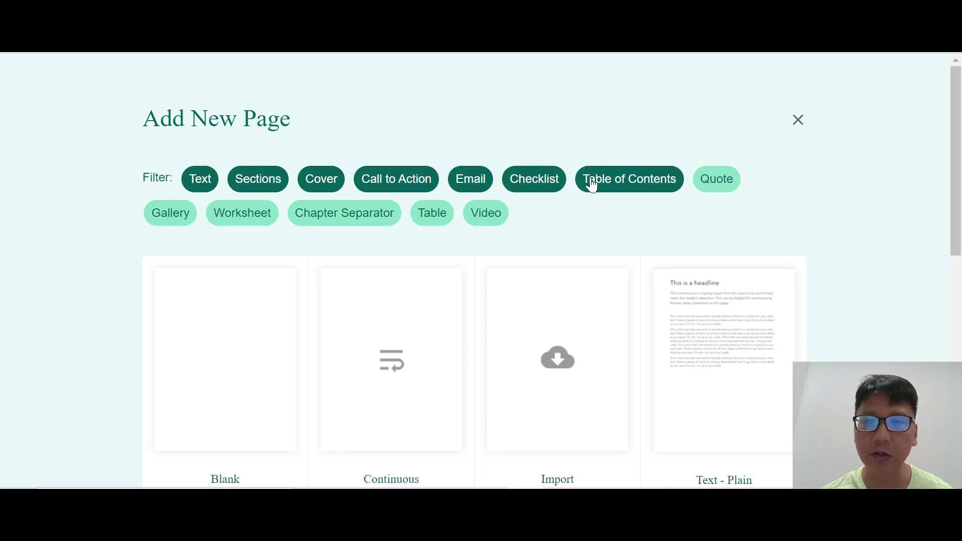
{"action": "left_click", "coordinate": [730, 179]}
{"action": "left_click", "coordinate": [489, 220]}
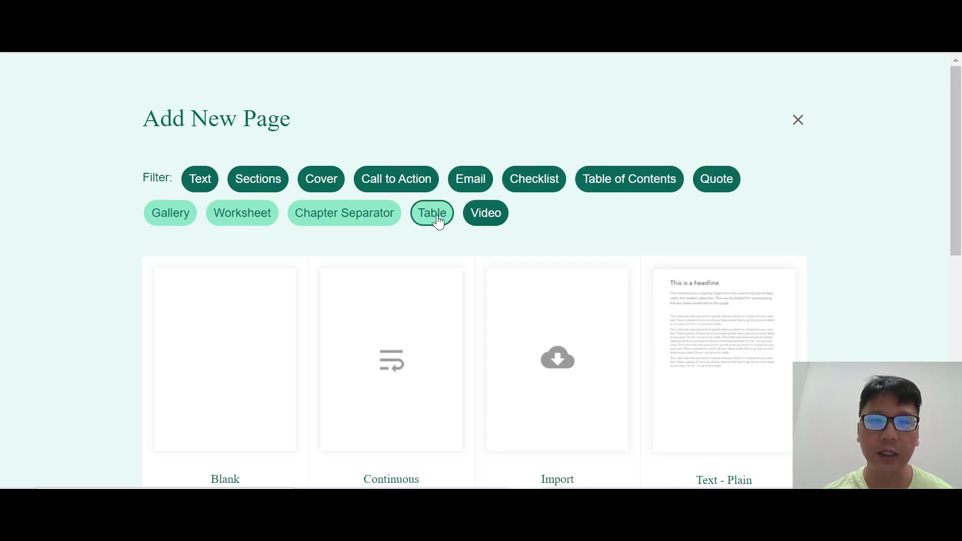
{"action": "left_click", "coordinate": [434, 217]}
{"action": "left_click", "coordinate": [364, 224]}
{"action": "left_click", "coordinate": [261, 221]}
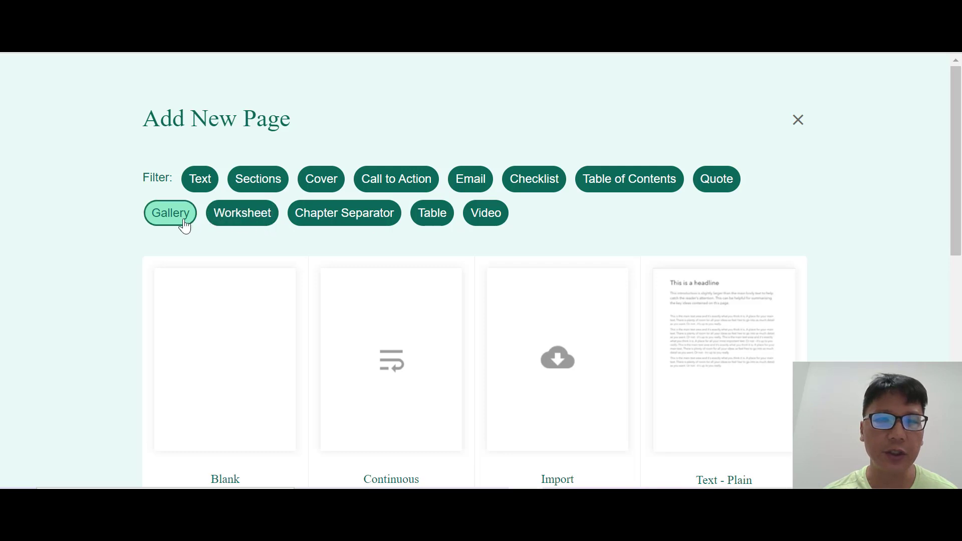
{"action": "left_click", "coordinate": [181, 223]}
- Turn off every template category filter except Checklist
{"action": "left_click", "coordinate": [204, 180]}
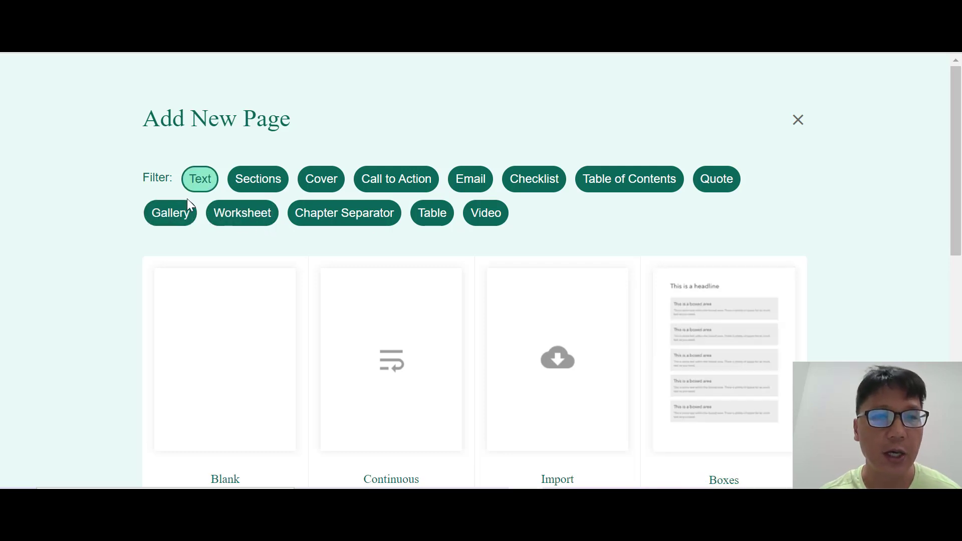
{"action": "left_click", "coordinate": [218, 214]}
{"action": "left_click", "coordinate": [261, 183]}
{"action": "left_click", "coordinate": [319, 181]}
{"action": "left_click", "coordinate": [384, 183]}
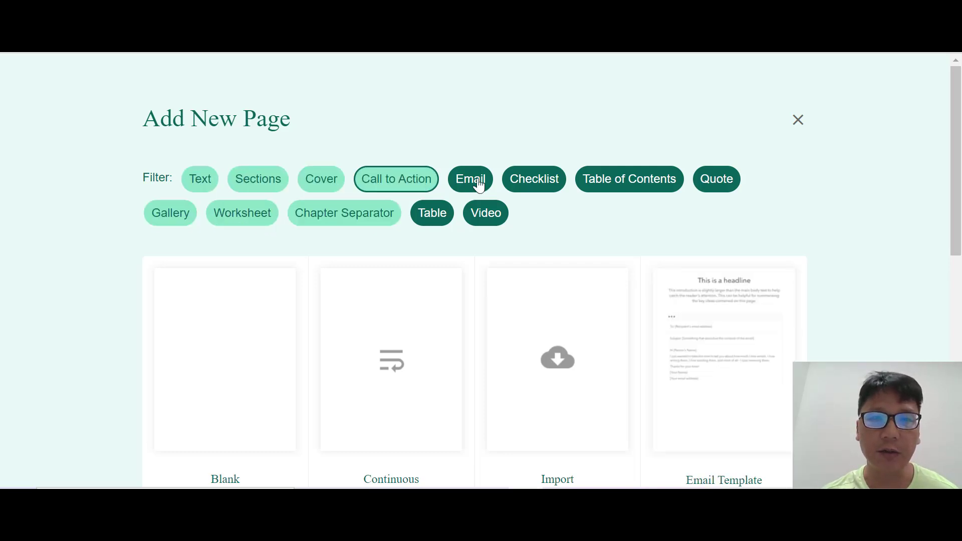
{"action": "left_click", "coordinate": [479, 185]}
{"action": "left_click", "coordinate": [429, 215]}
{"action": "left_click", "coordinate": [483, 215]}
{"action": "left_click", "coordinate": [529, 182]}
{"action": "left_click", "coordinate": [631, 181]}
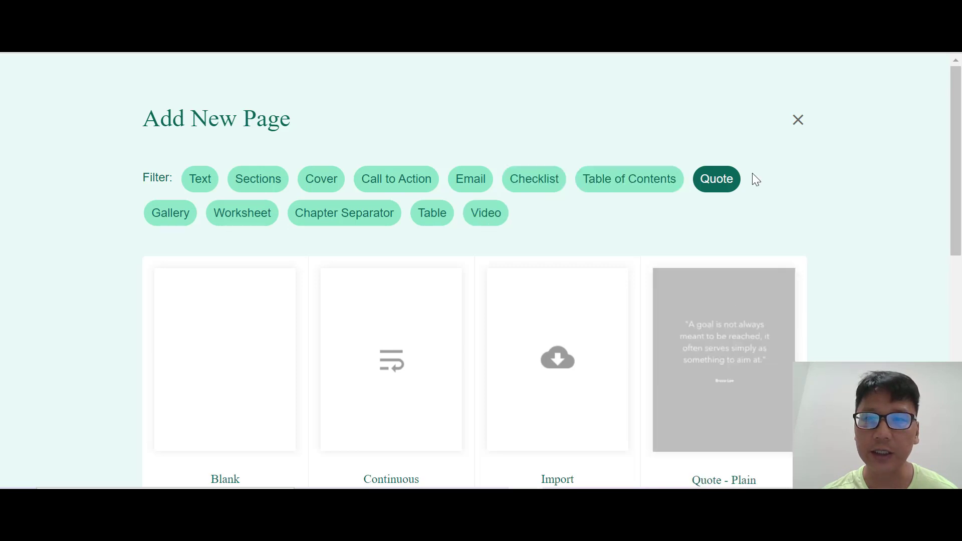
{"action": "left_click", "coordinate": [731, 180]}
{"action": "left_click", "coordinate": [552, 184]}
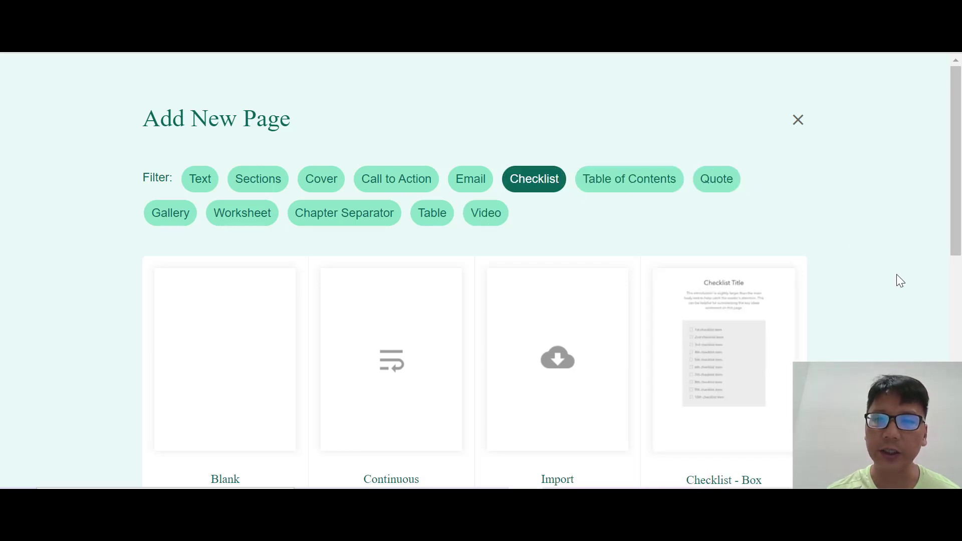
- Look over the checklist templates and add the "Checklist - Box" page to the eBook
{"action": "scroll", "coordinate": [884, 274], "scroll_direction": "down", "scroll_amount": 9}
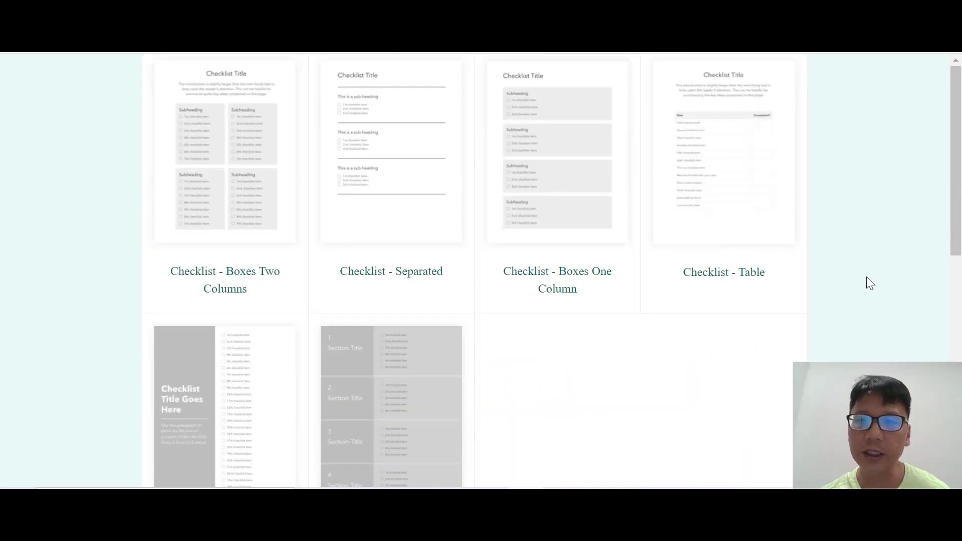
{"action": "scroll", "coordinate": [866, 277], "scroll_direction": "down", "scroll_amount": 2}
{"action": "scroll", "coordinate": [865, 277], "scroll_direction": "up", "scroll_amount": 1}
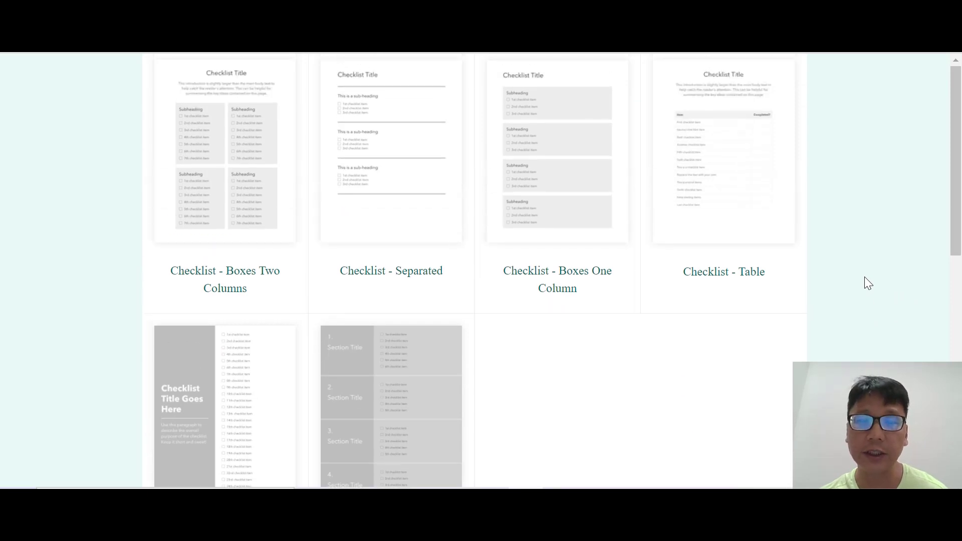
{"action": "scroll", "coordinate": [865, 277], "scroll_direction": "down", "scroll_amount": 1}
{"action": "scroll", "coordinate": [864, 277], "scroll_direction": "up", "scroll_amount": 4}
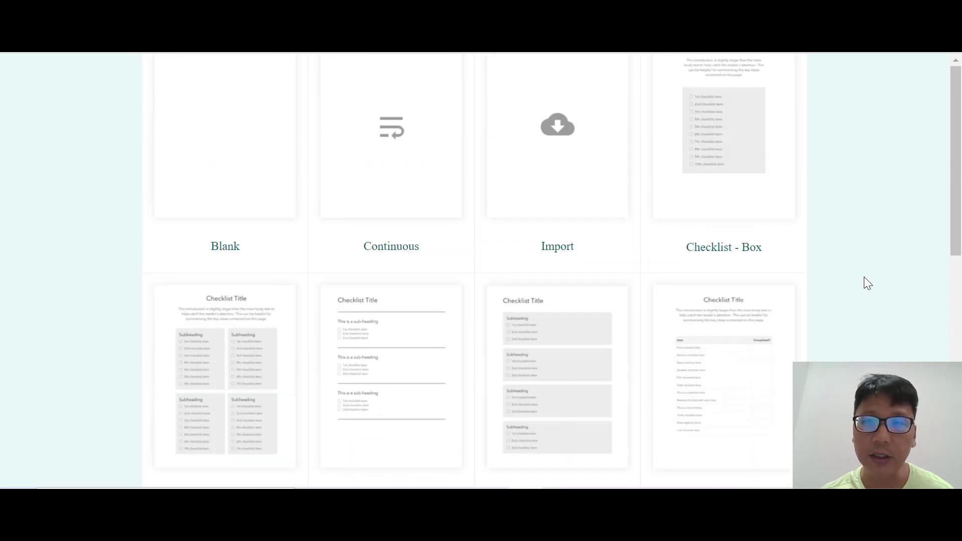
{"action": "left_click", "coordinate": [738, 181]}
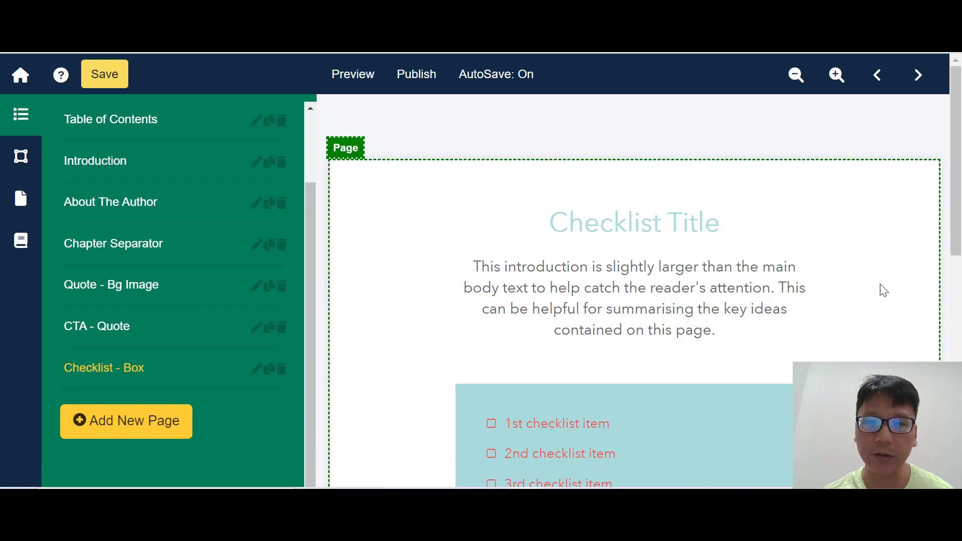
- Examine the text settings of the checklist inside the new page's box, then close them
{"action": "scroll", "coordinate": [884, 291], "scroll_direction": "down", "scroll_amount": 1}
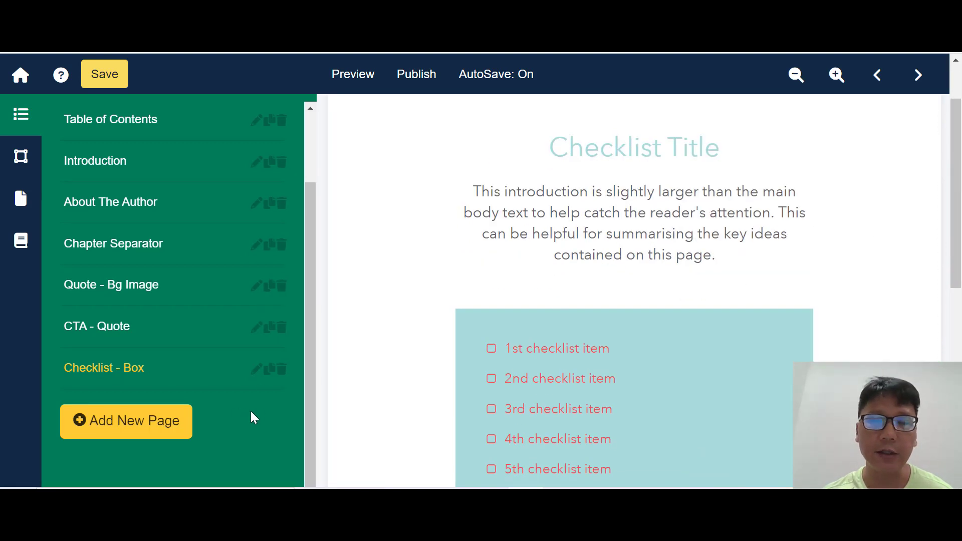
{"action": "scroll", "coordinate": [853, 304], "scroll_direction": "down", "scroll_amount": 1}
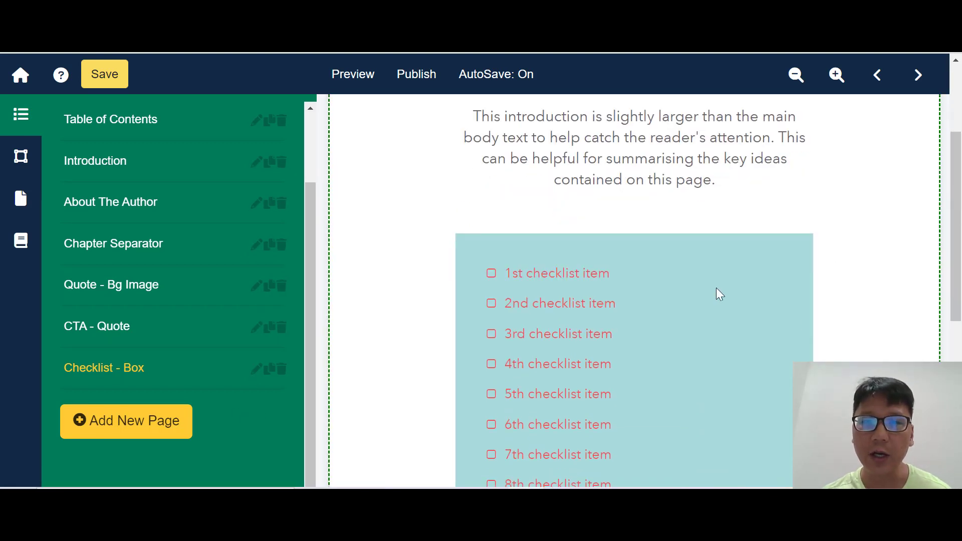
{"action": "left_click", "coordinate": [683, 326]}
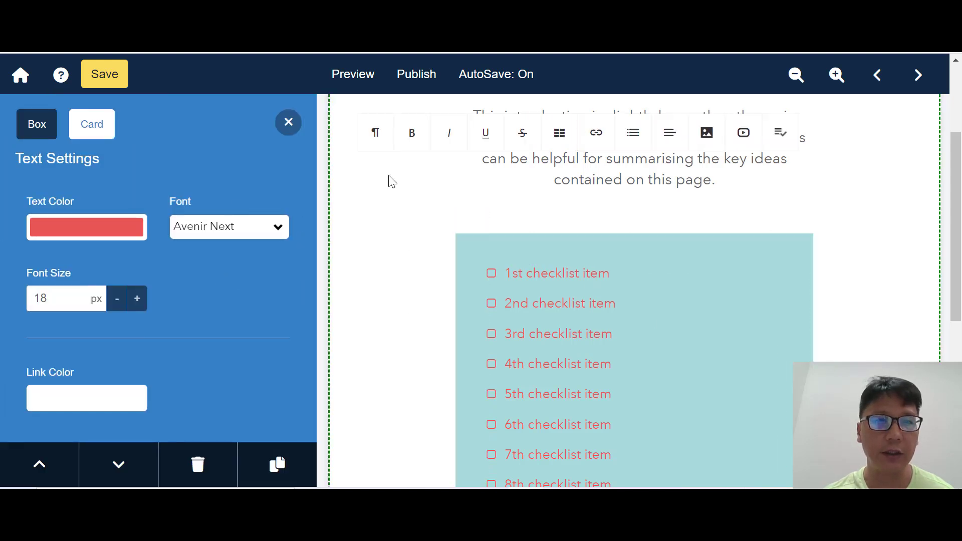
{"action": "left_click", "coordinate": [288, 123]}
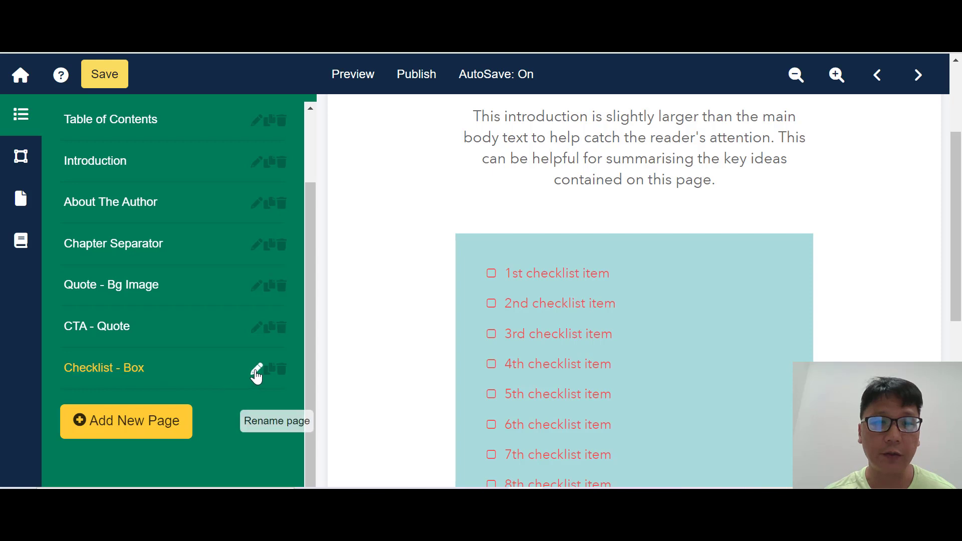
- Rename the "Checklist - Box" page to "My Check List"
{"action": "left_click", "coordinate": [256, 372]}
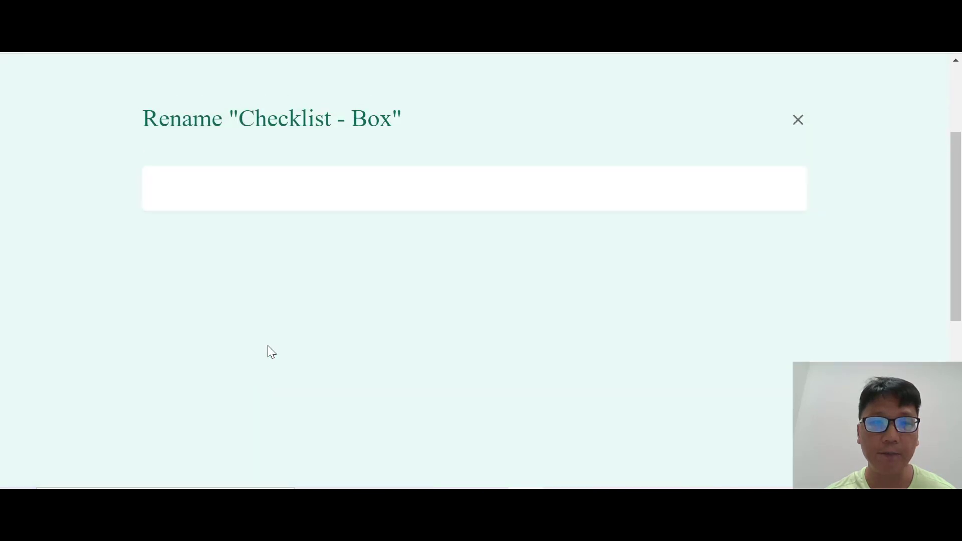
{"action": "left_click", "coordinate": [292, 248]}
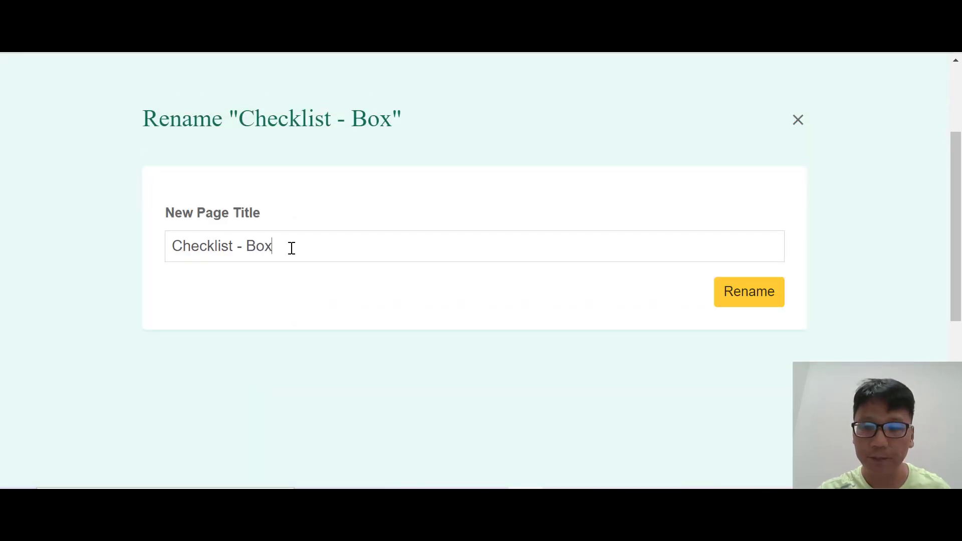
{"action": "key", "text": "BackSpace"}
{"action": "key", "text": "BackSpace"}
{"action": "key", "text": "BackSpace"}
{"action": "key", "text": "BackSpace"}
{"action": "key", "text": "BackSpace"}
{"action": "key", "text": "BackSpace"}
{"action": "key", "text": "BackSpace"}
{"action": "key", "text": "BackSpace"}
{"action": "key", "text": "BackSpace"}
{"action": "key", "text": "BackSpace"}
{"action": "key", "text": "BackSpace"}
{"action": "key", "text": "BackSpace"}
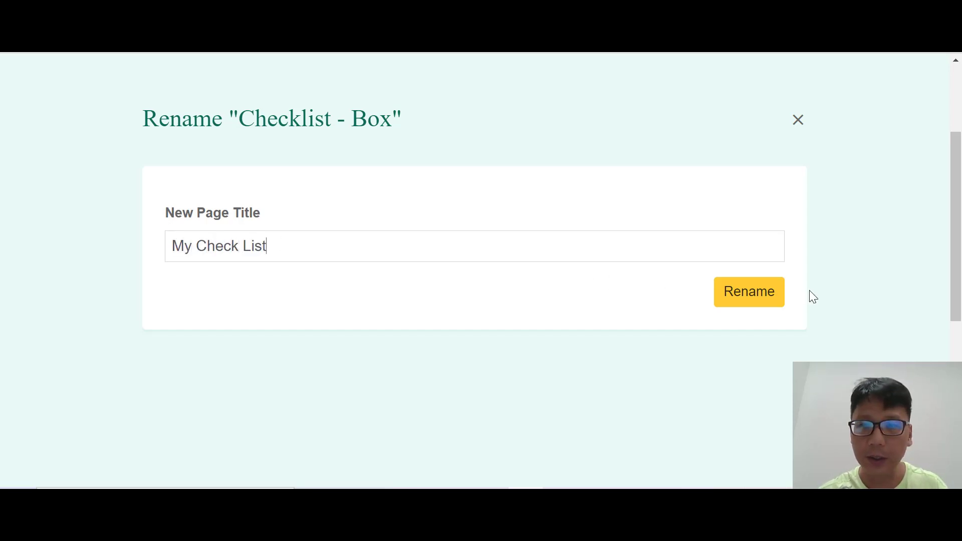
{"action": "left_click", "coordinate": [752, 295]}
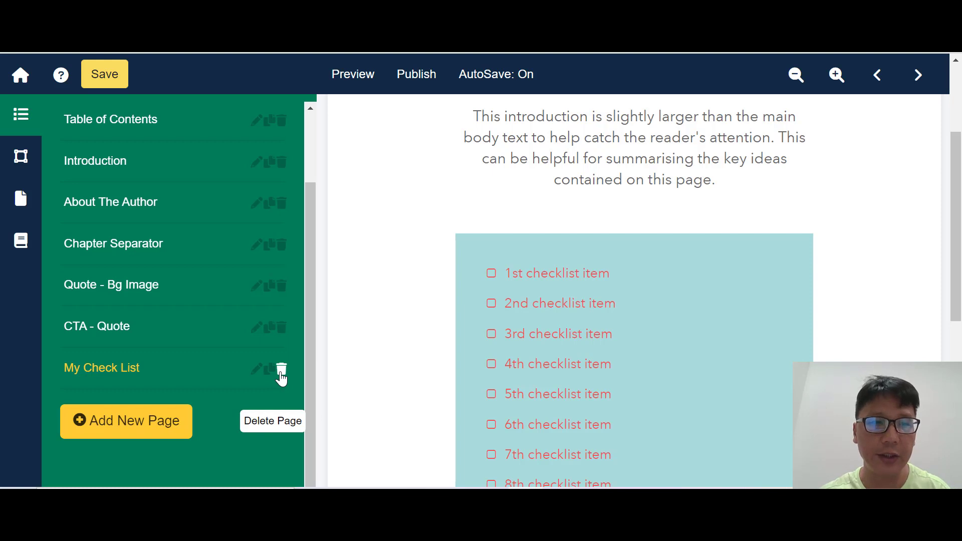
- Add a Quote content card directly below the checklist box on the My Check List page
{"action": "scroll", "coordinate": [389, 286], "scroll_direction": "down", "scroll_amount": 7}
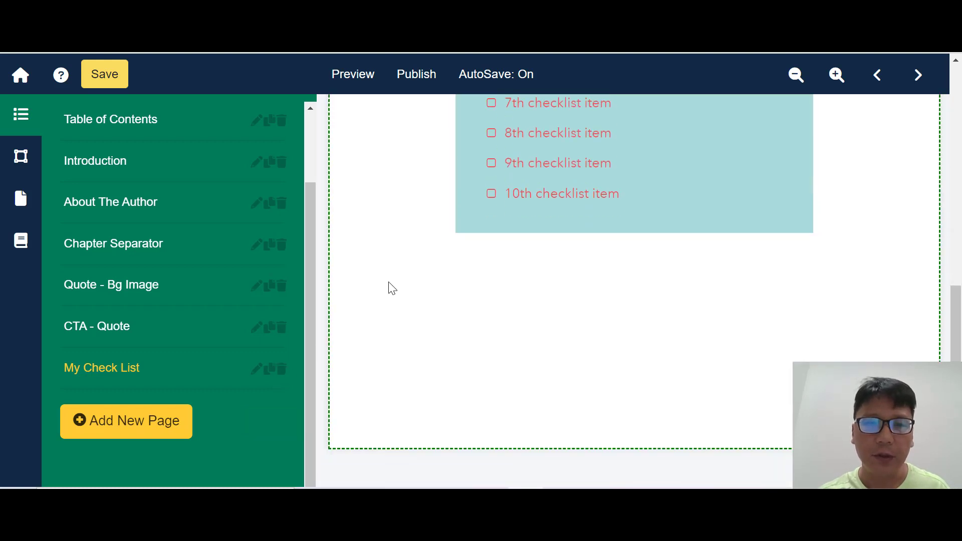
{"action": "scroll", "coordinate": [389, 285], "scroll_direction": "up", "scroll_amount": 4}
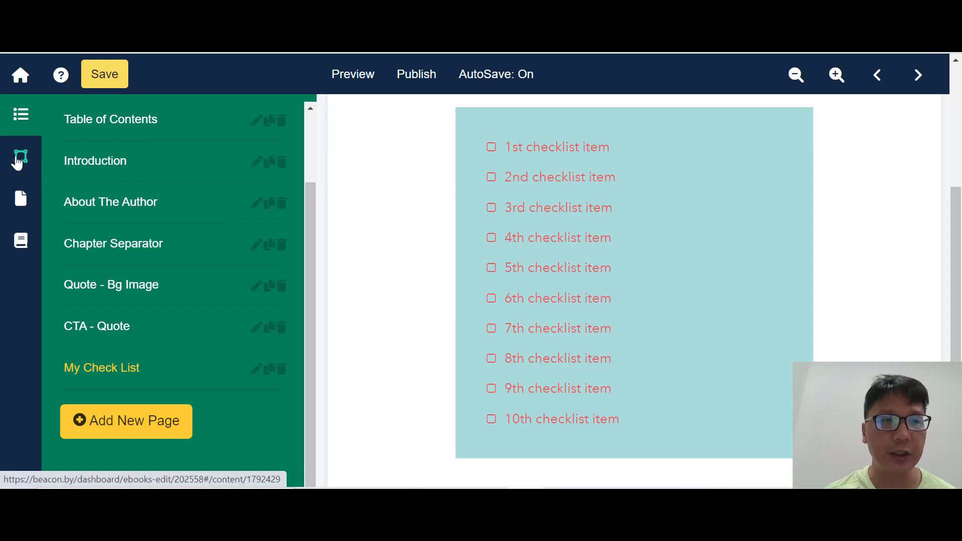
{"action": "left_click", "coordinate": [19, 159]}
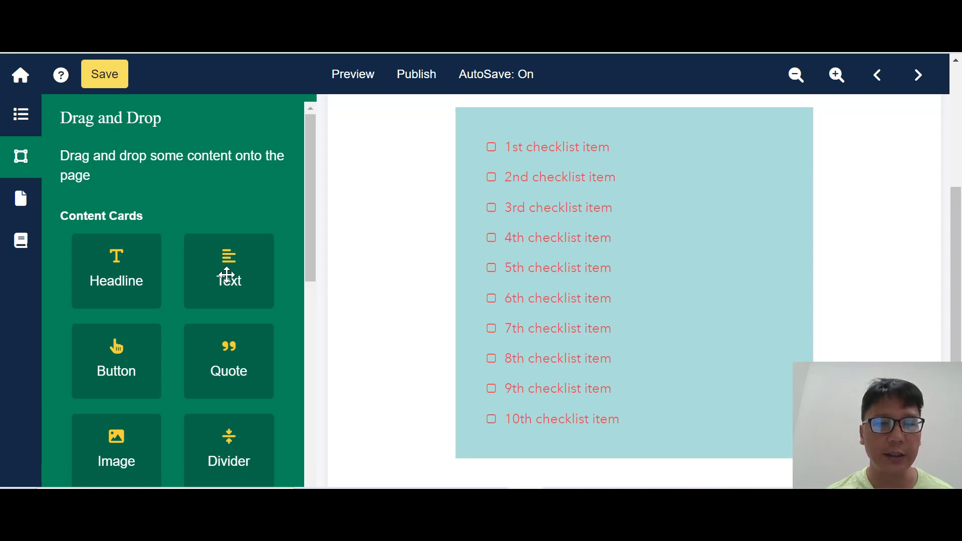
{"action": "scroll", "coordinate": [226, 274], "scroll_direction": "down", "scroll_amount": 2}
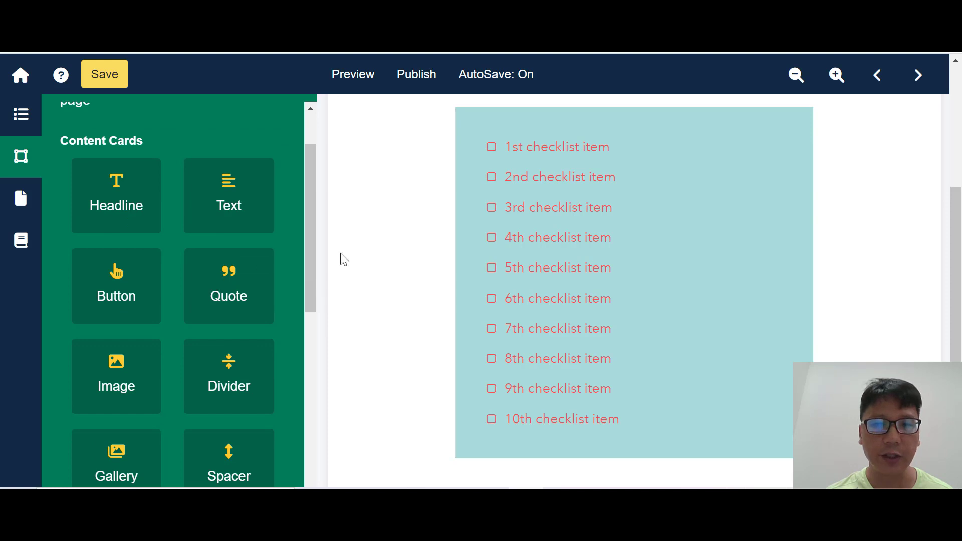
{"action": "scroll", "coordinate": [441, 279], "scroll_direction": "down", "scroll_amount": 3}
{"action": "left_click_drag", "start_coordinate": [249, 299], "coordinate": [542, 341]}
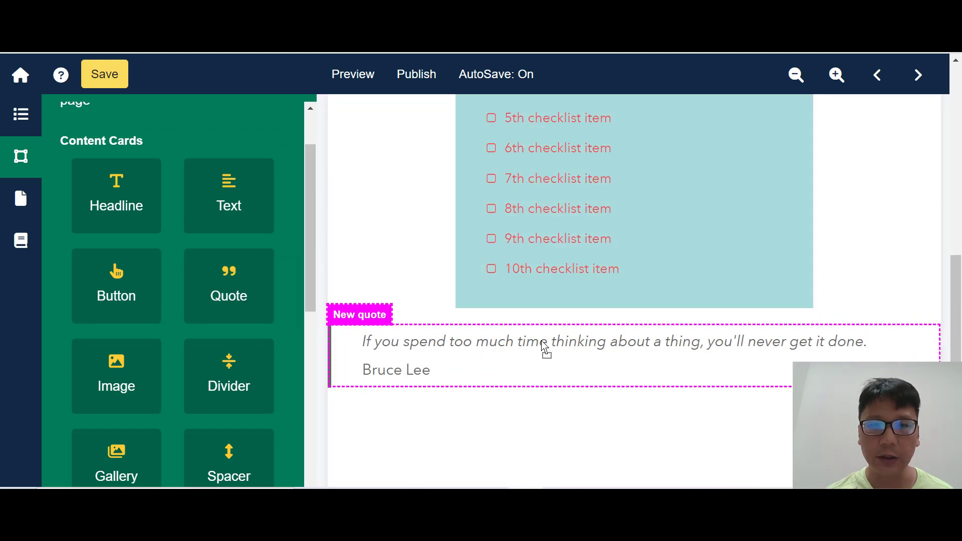
- Add a Button card below the quote and an Image card beneath that button
{"action": "left_click_drag", "start_coordinate": [134, 295], "coordinate": [528, 429]}
{"action": "scroll", "coordinate": [201, 318], "scroll_direction": "down", "scroll_amount": 2}
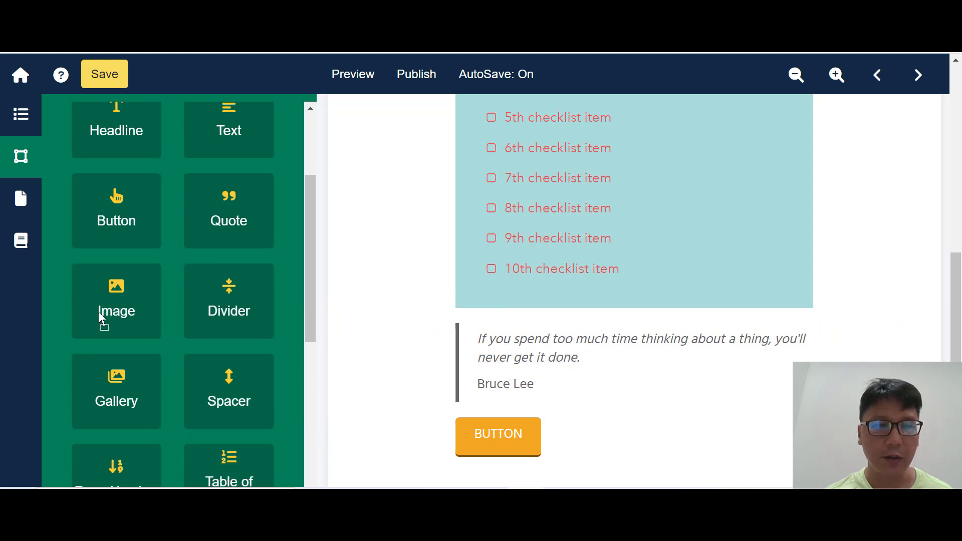
{"action": "left_click_drag", "start_coordinate": [101, 315], "coordinate": [531, 480]}
{"action": "scroll", "coordinate": [441, 382], "scroll_direction": "down", "scroll_amount": 1}
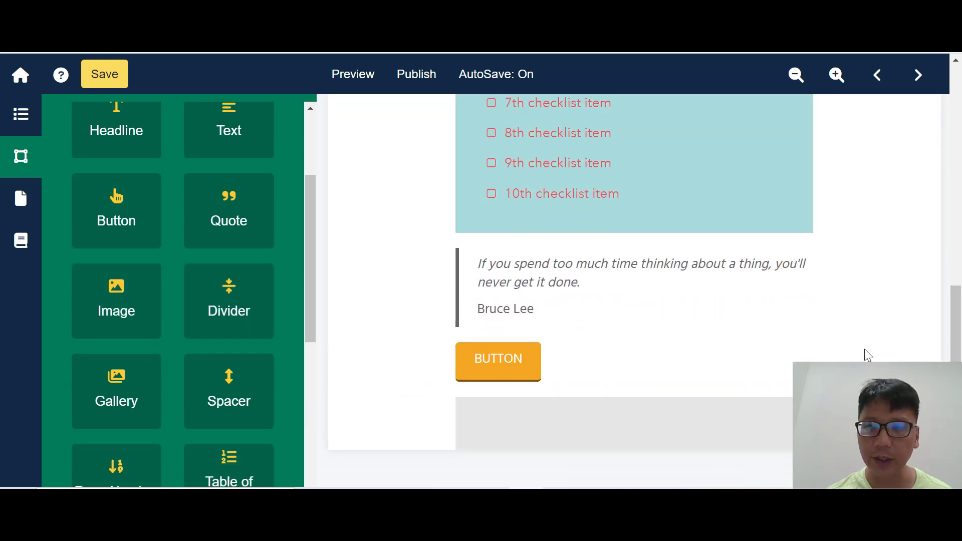
- Place a Table of contents card between the quote and the button
{"action": "scroll", "coordinate": [240, 351], "scroll_direction": "down", "scroll_amount": 1}
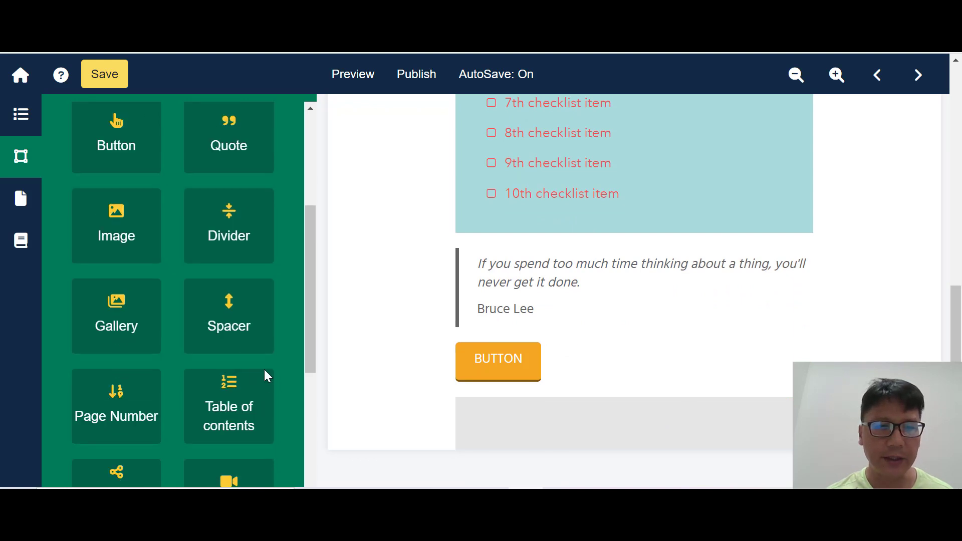
{"action": "scroll", "coordinate": [258, 383], "scroll_direction": "down", "scroll_amount": 1}
{"action": "left_click_drag", "start_coordinate": [230, 341], "coordinate": [601, 282]}
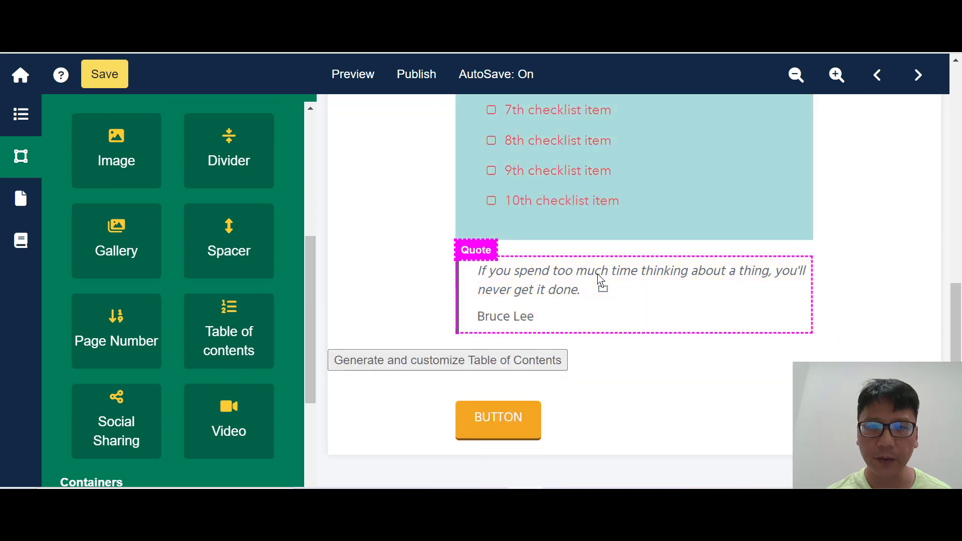
- Add a Social Sharing card above the checklist box and examine its share button settings
{"action": "scroll", "coordinate": [227, 319], "scroll_direction": "down", "scroll_amount": 1}
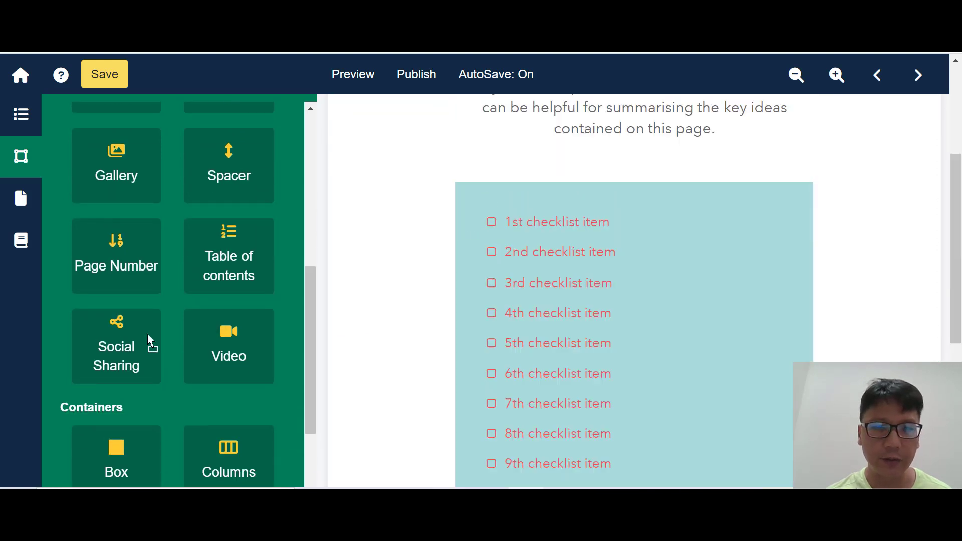
{"action": "left_click_drag", "start_coordinate": [147, 334], "coordinate": [548, 174]}
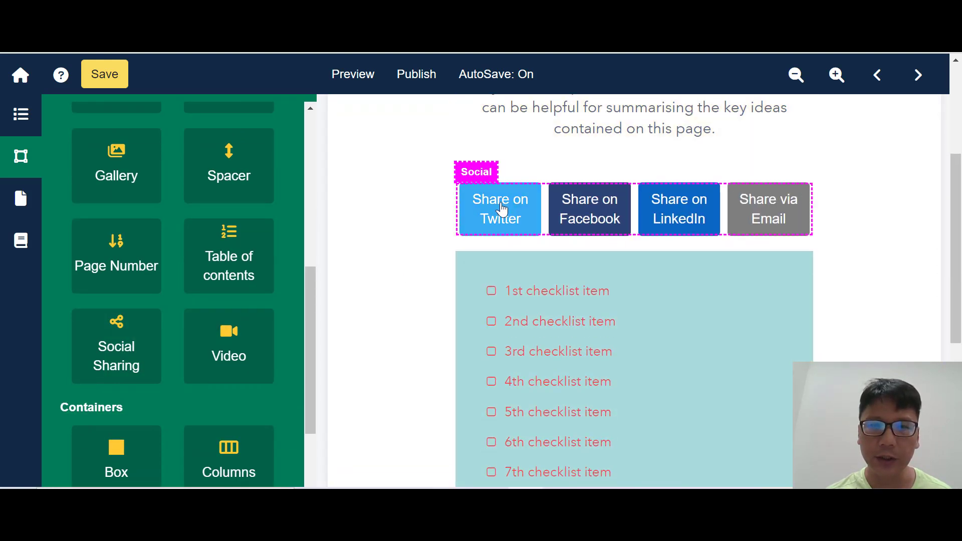
{"action": "left_click", "coordinate": [501, 210]}
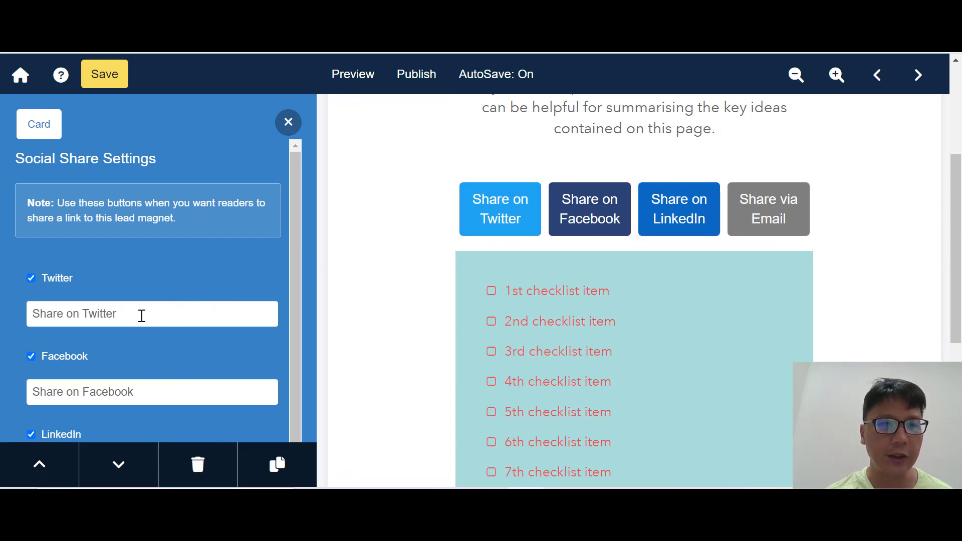
{"action": "scroll", "coordinate": [166, 336], "scroll_direction": "down", "scroll_amount": 1}
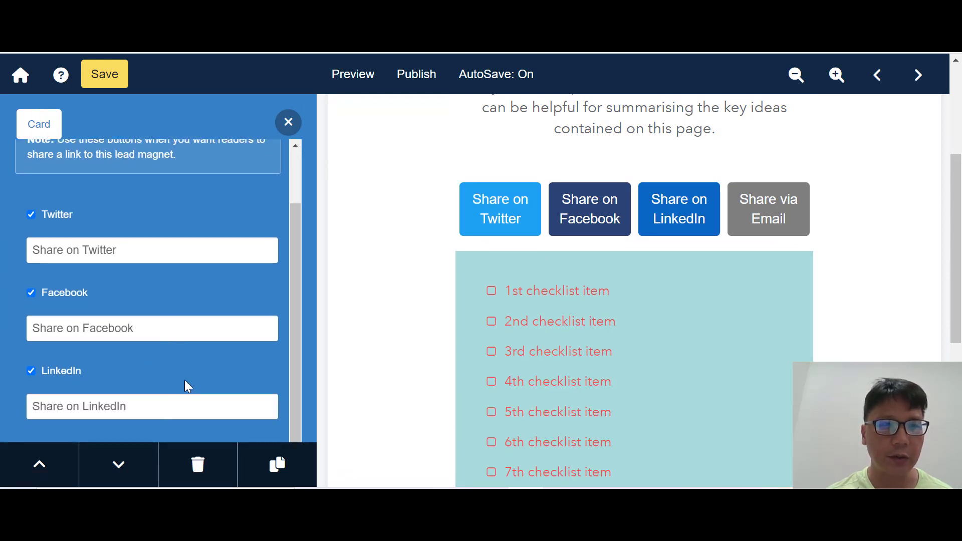
{"action": "scroll", "coordinate": [186, 381], "scroll_direction": "up", "scroll_amount": 1}
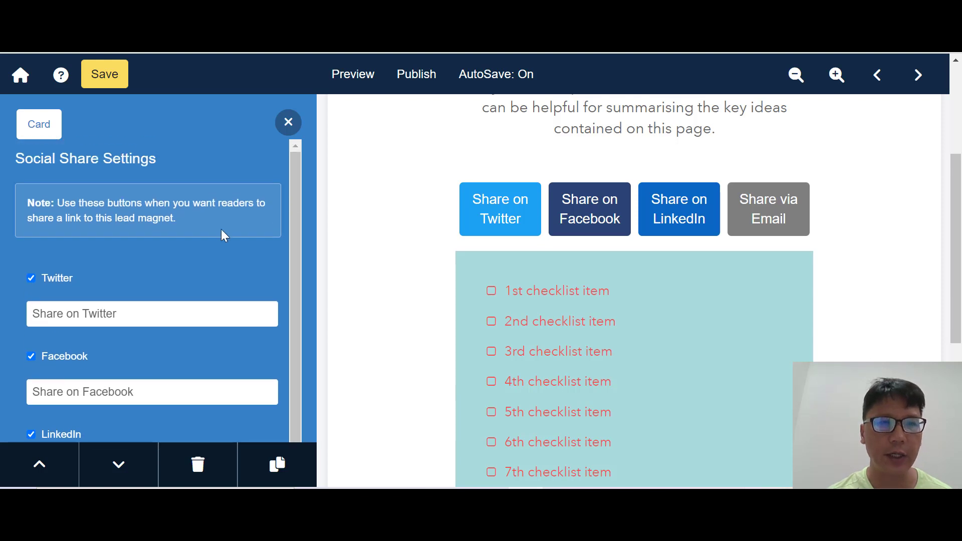
{"action": "left_click", "coordinate": [289, 124]}
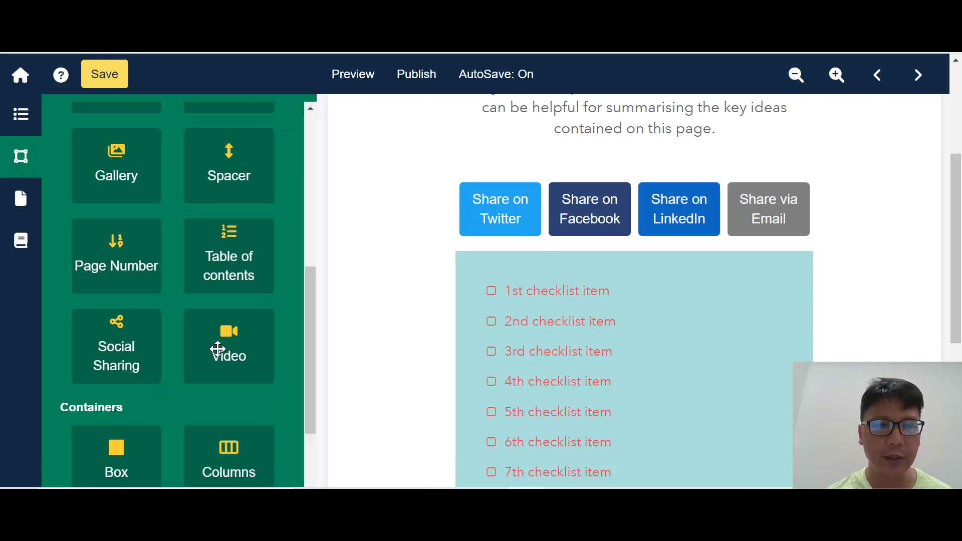
- Add a Video card between the social sharing buttons and the checklist box
{"action": "left_click_drag", "start_coordinate": [217, 350], "coordinate": [531, 240]}
{"action": "scroll", "coordinate": [752, 369], "scroll_direction": "down", "scroll_amount": 3}
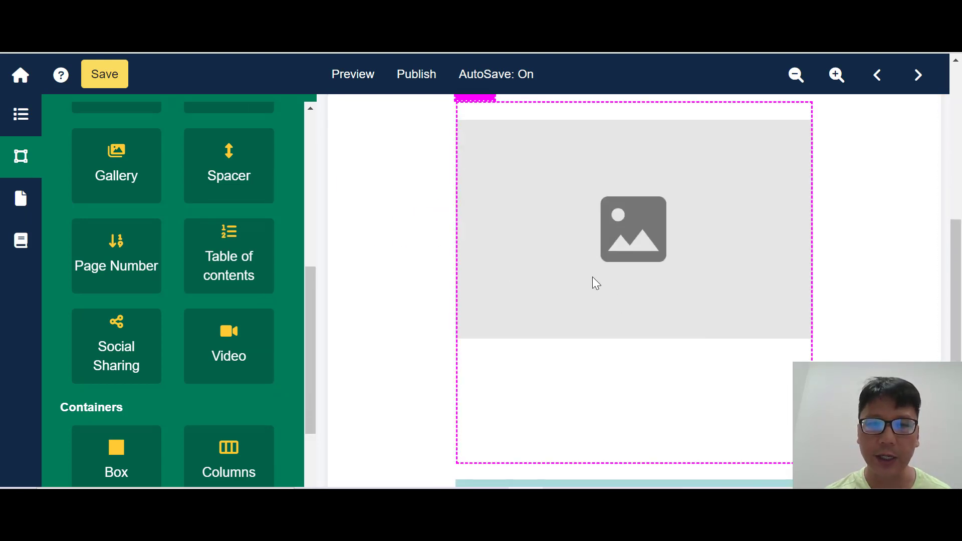
- Look over the available container cards and open the settings of the current page
{"action": "scroll", "coordinate": [247, 305], "scroll_direction": "down", "scroll_amount": 3}
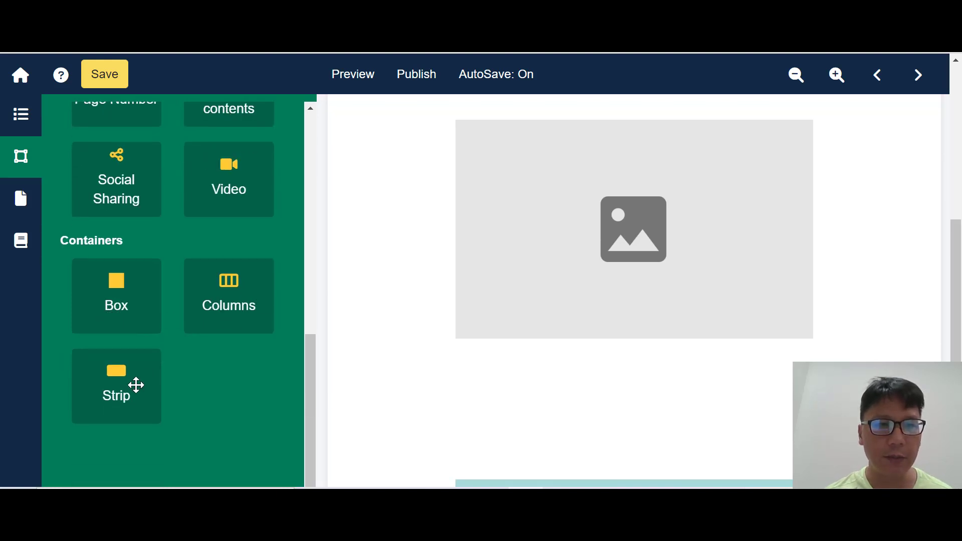
{"action": "scroll", "coordinate": [98, 241], "scroll_direction": "up", "scroll_amount": 1}
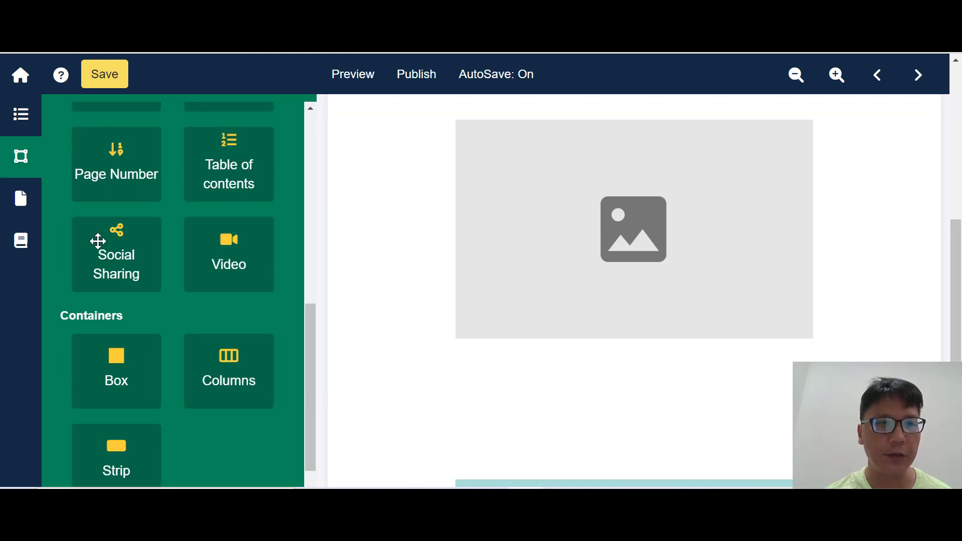
{"action": "left_click", "coordinate": [24, 206]}
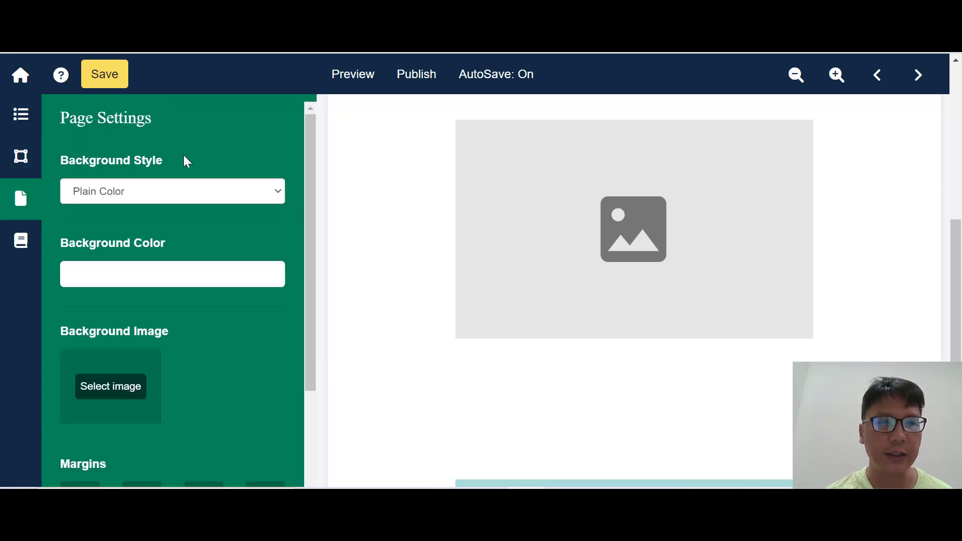
- Try the Gradient background style on the checklist page, and restore the Plain Color style
{"action": "scroll", "coordinate": [442, 317], "scroll_direction": "up", "scroll_amount": 5}
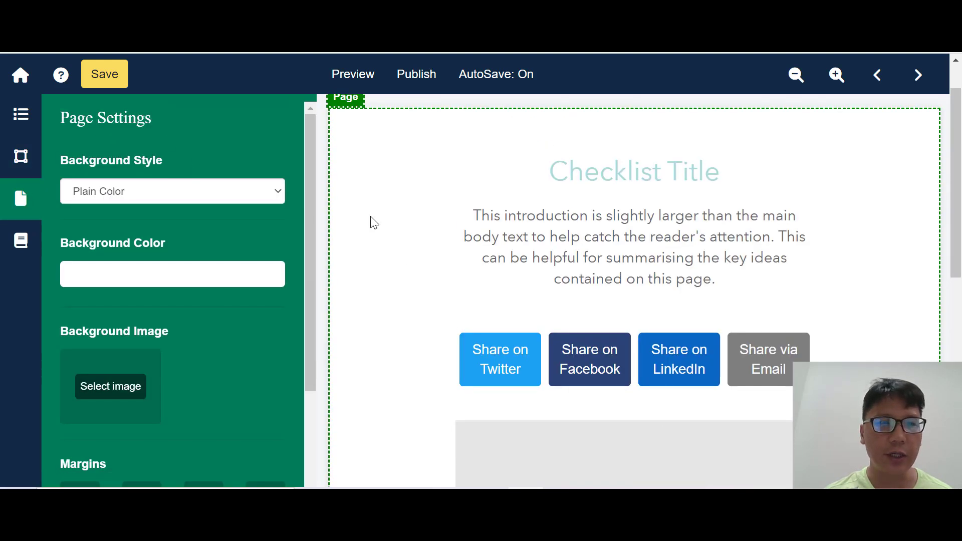
{"action": "left_click", "coordinate": [279, 194]}
{"action": "left_click", "coordinate": [143, 226]}
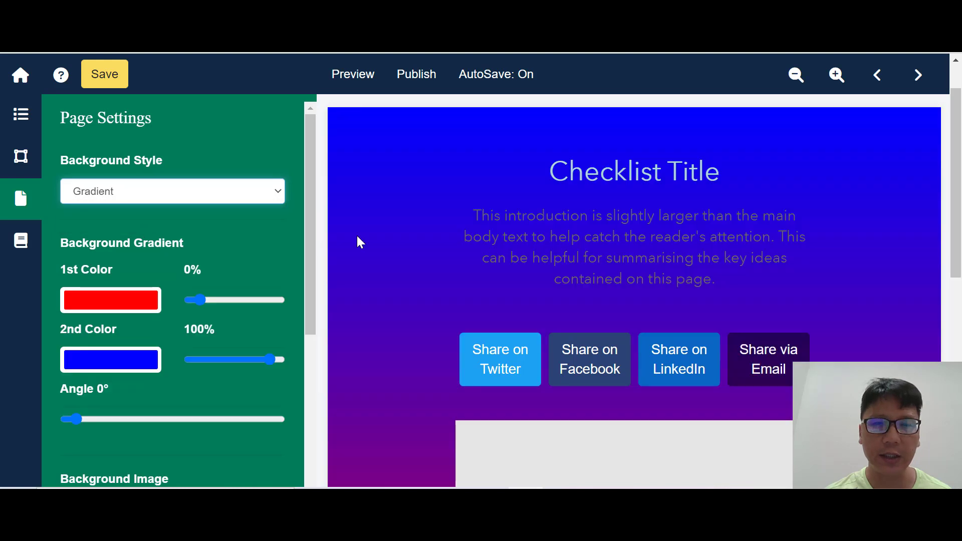
{"action": "left_click", "coordinate": [143, 200]}
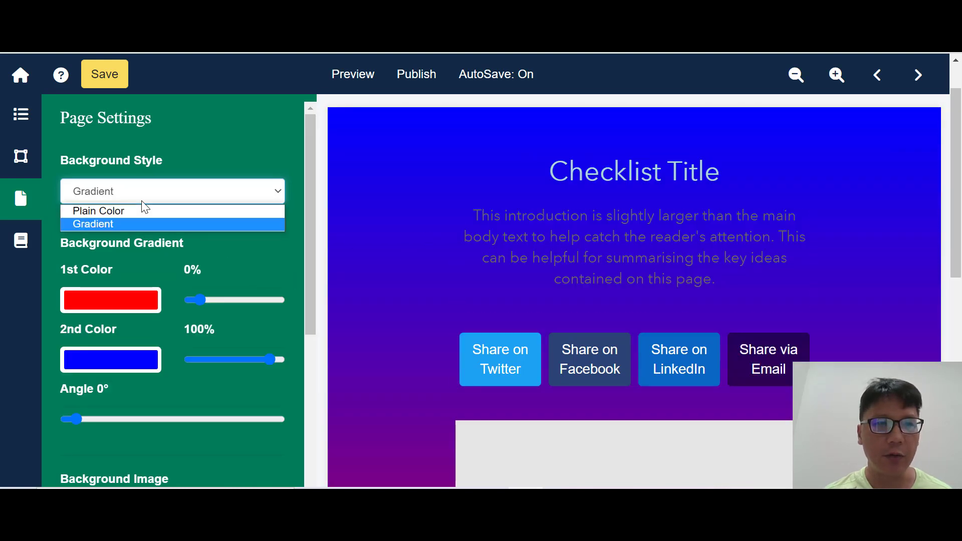
{"action": "left_click", "coordinate": [110, 209]}
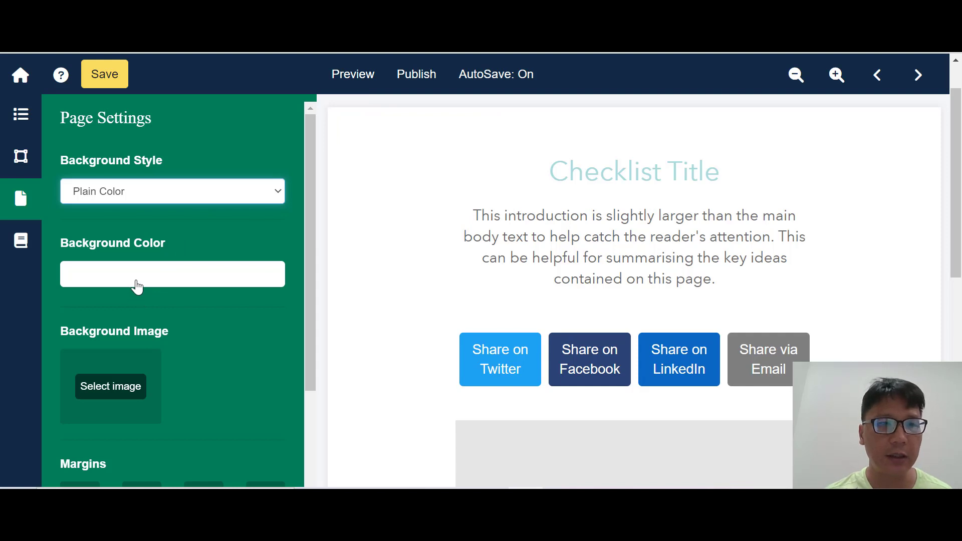
- Look over the page's background image, margin, and header and footer settings
{"action": "scroll", "coordinate": [150, 316], "scroll_direction": "down", "scroll_amount": 2}
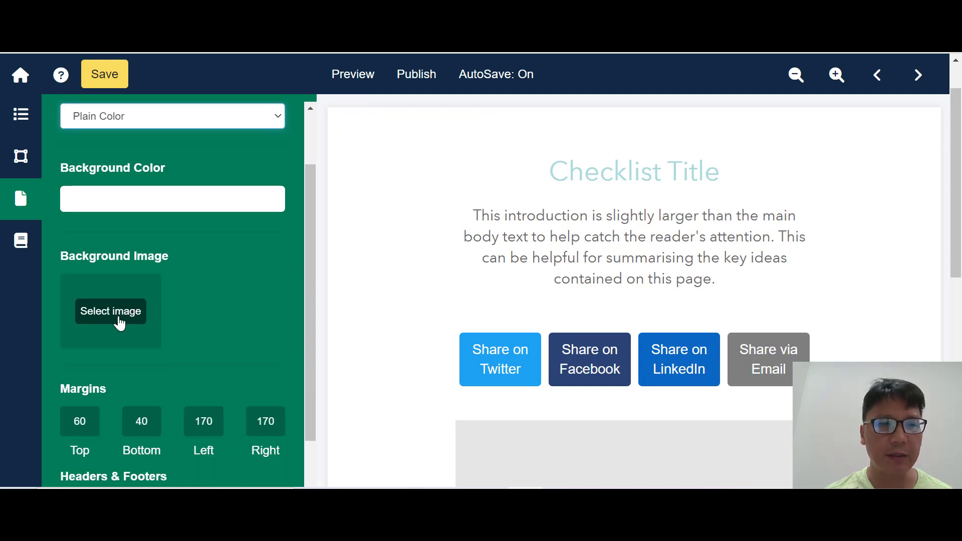
{"action": "scroll", "coordinate": [241, 314], "scroll_direction": "down", "scroll_amount": 2}
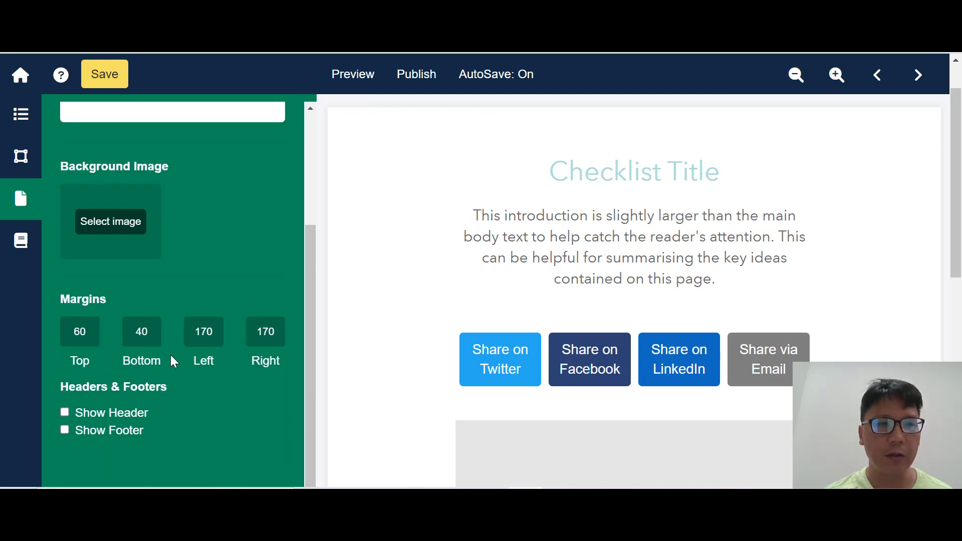
{"action": "scroll", "coordinate": [193, 419], "scroll_direction": "down", "scroll_amount": 2}
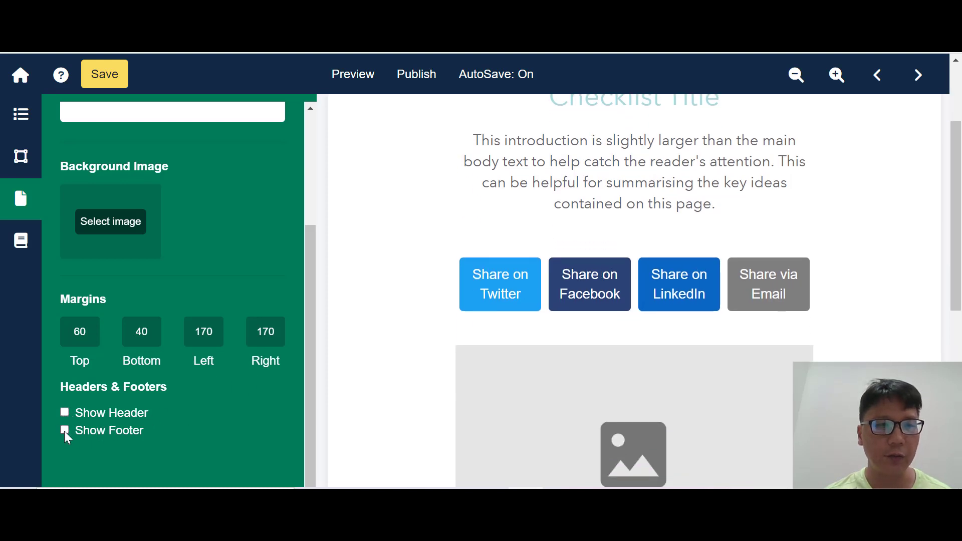
- Examine the document settings, including the header and footer overrides and the default template colors and text styles
{"action": "left_click", "coordinate": [22, 242]}
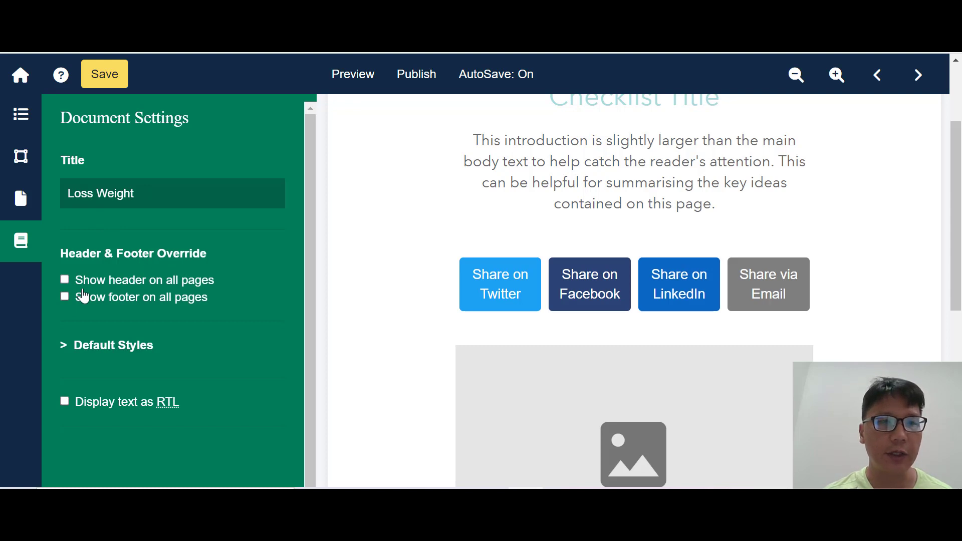
{"action": "left_click", "coordinate": [77, 347]}
{"action": "scroll", "coordinate": [193, 357], "scroll_direction": "down", "scroll_amount": 3}
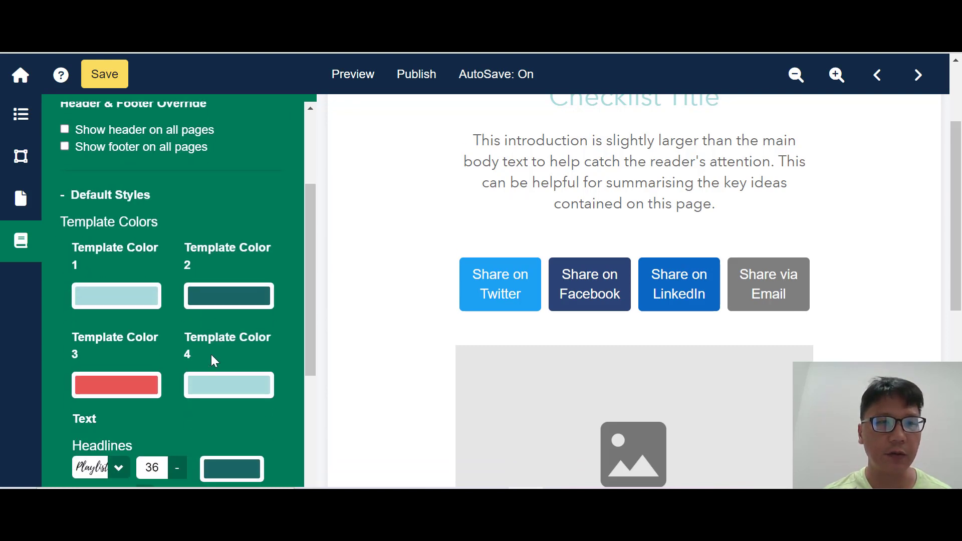
{"action": "scroll", "coordinate": [200, 311], "scroll_direction": "down", "scroll_amount": 5}
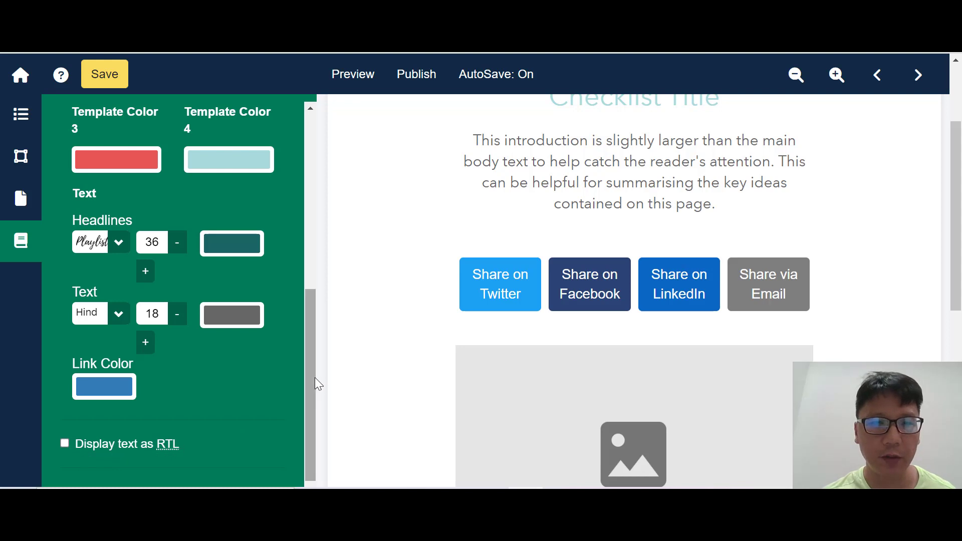
{"action": "left_click_drag", "start_coordinate": [312, 351], "coordinate": [330, 149]}
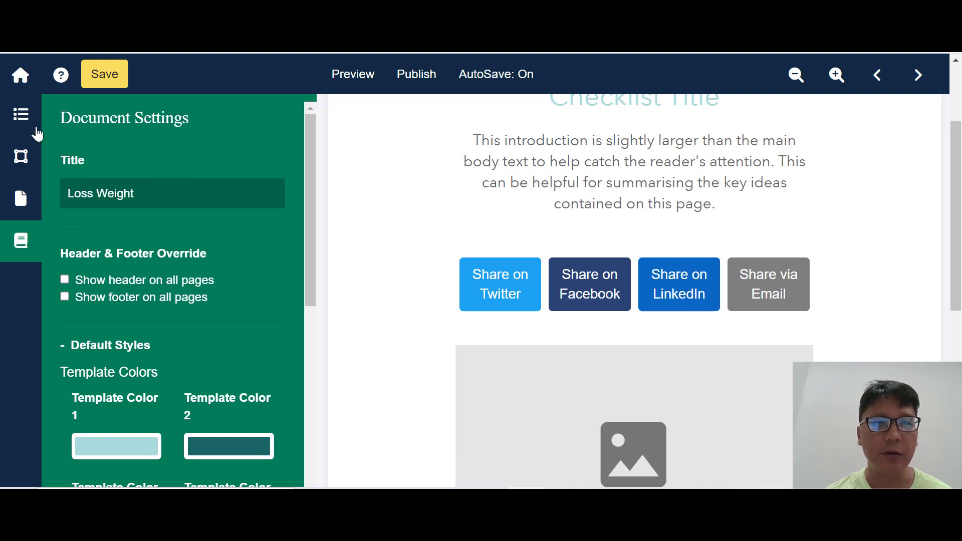
- Show the eBook's page list and leave the editor for the dashboard
{"action": "left_click", "coordinate": [21, 116]}
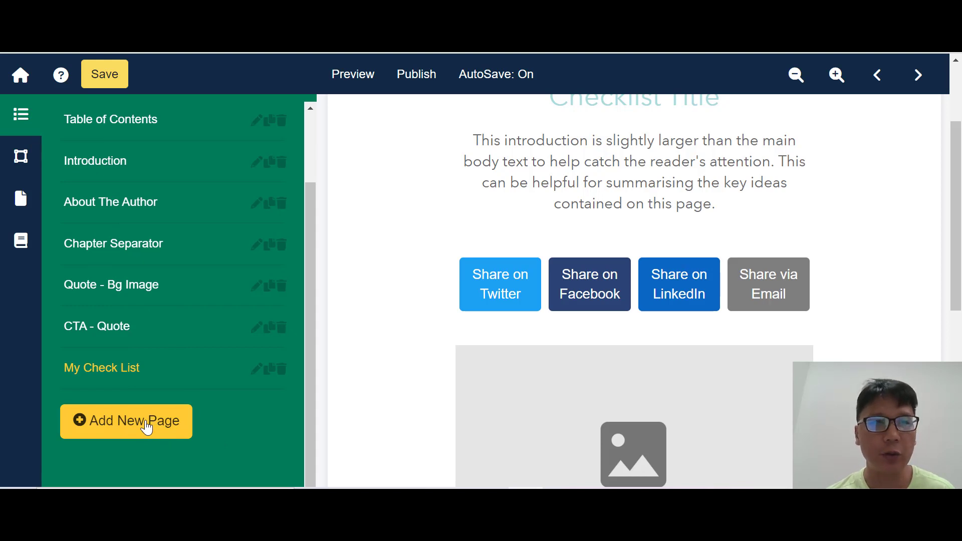
{"action": "left_click", "coordinate": [20, 78]}
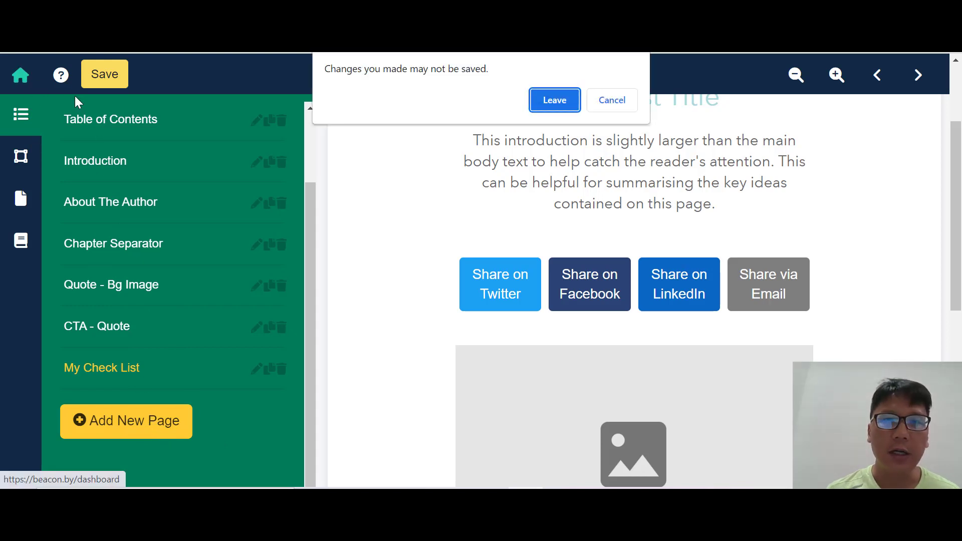
{"action": "key", "text": "Escape"}
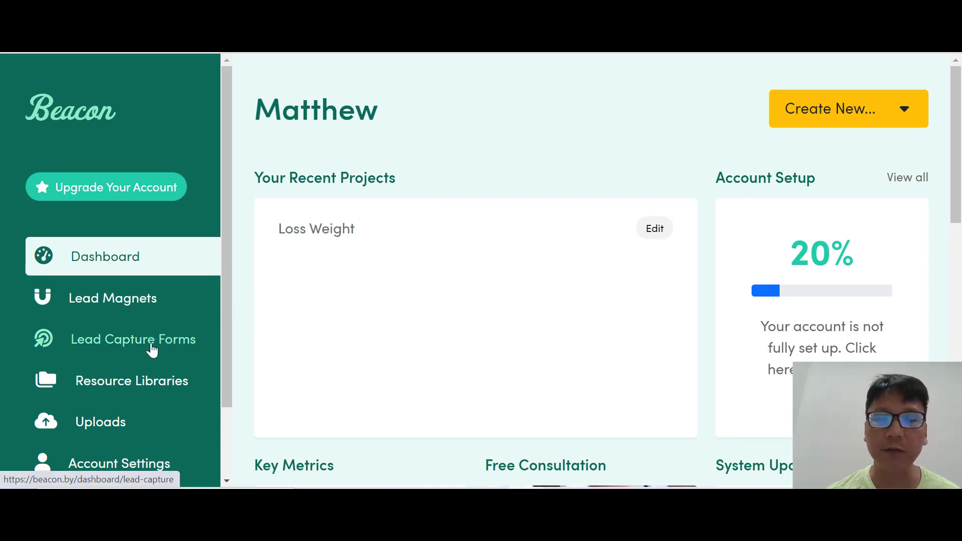
- Start a new lead capture form that uses the Beacon resource "Loss Weight" as its lead magnet
{"action": "left_click", "coordinate": [153, 350]}
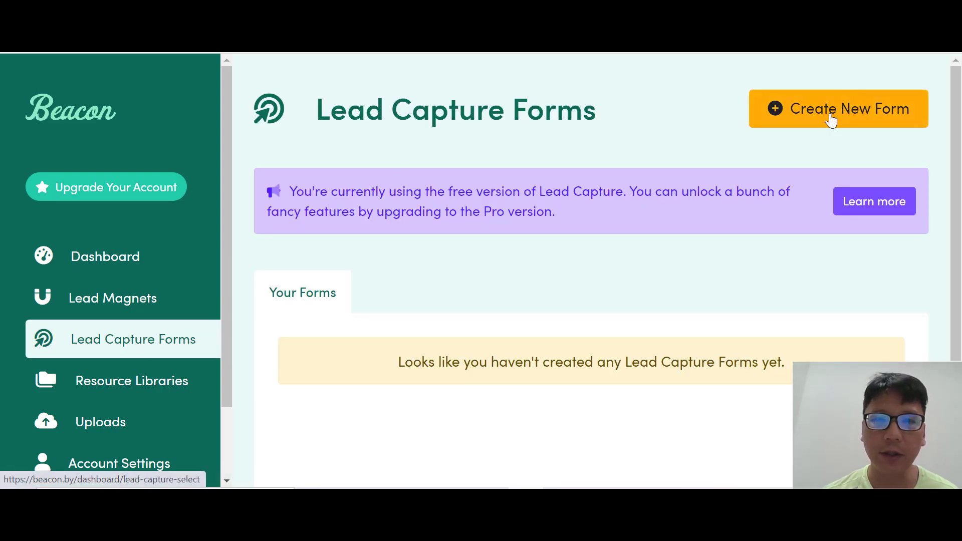
{"action": "left_click", "coordinate": [831, 120]}
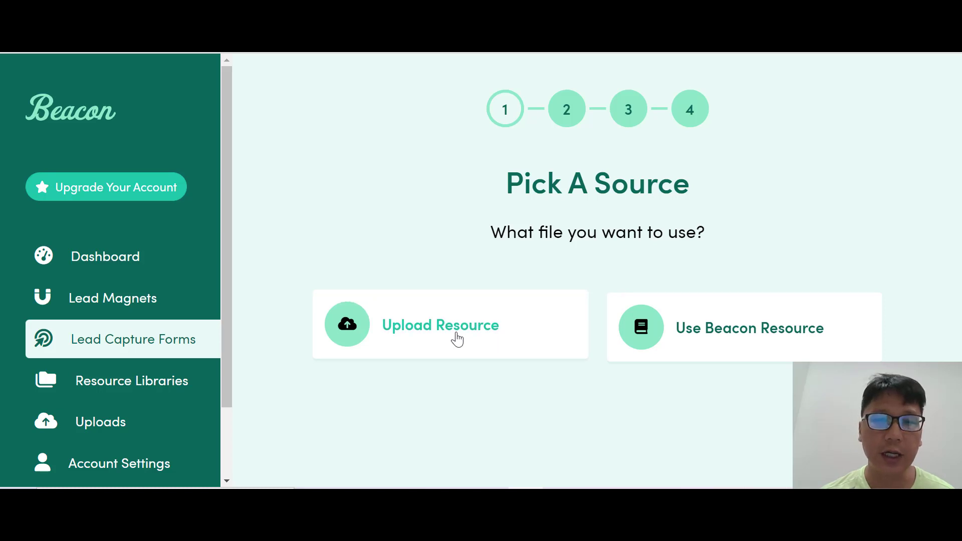
{"action": "left_click", "coordinate": [747, 330]}
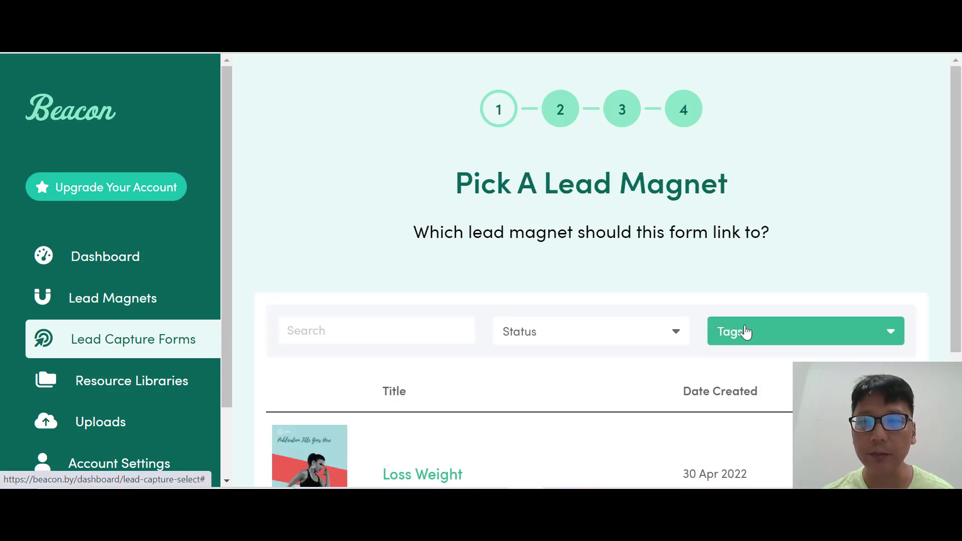
{"action": "scroll", "coordinate": [724, 258], "scroll_direction": "down", "scroll_amount": 3}
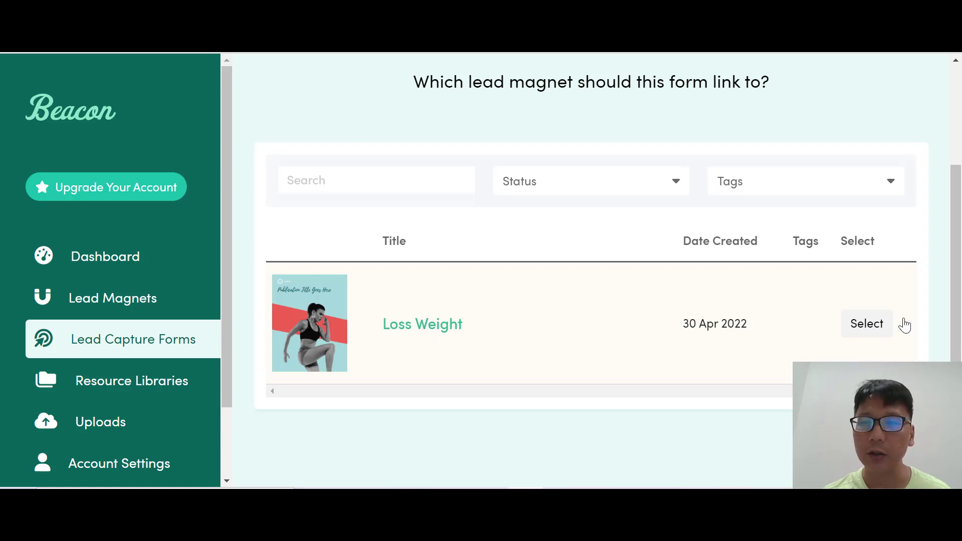
{"action": "left_click", "coordinate": [868, 324]}
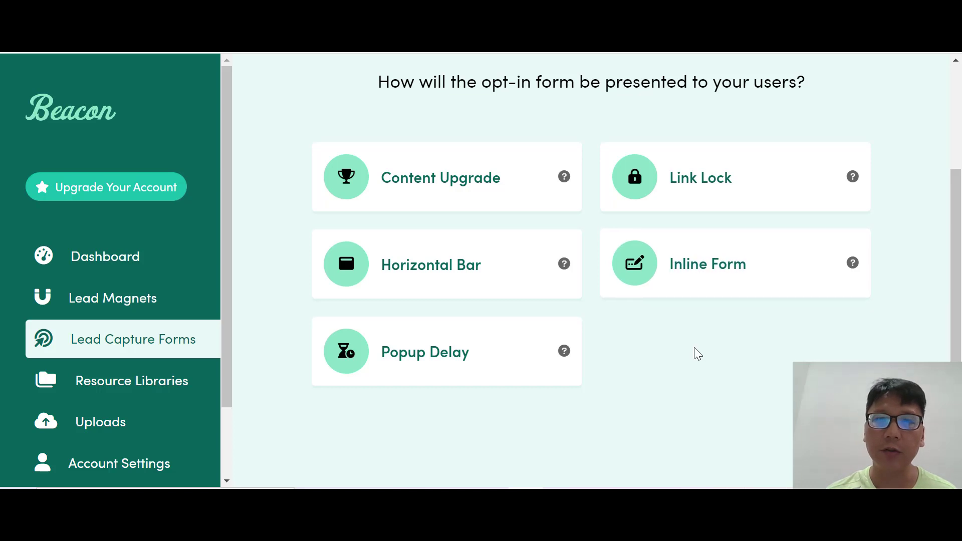
- Review the available opt-in form formats and watch the preview of the Content Upgrade format
{"action": "scroll", "coordinate": [621, 191], "scroll_direction": "up", "scroll_amount": 2}
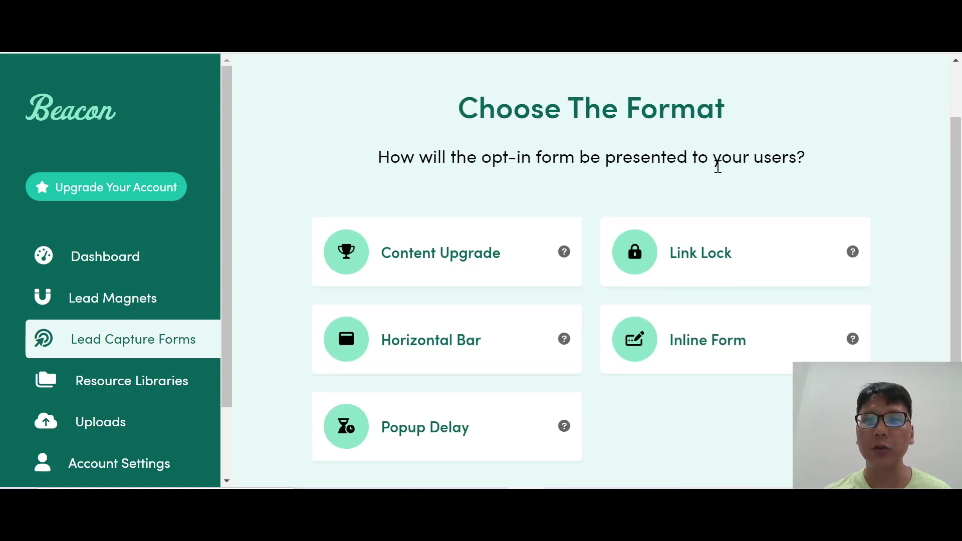
{"action": "scroll", "coordinate": [686, 150], "scroll_direction": "down", "scroll_amount": 2}
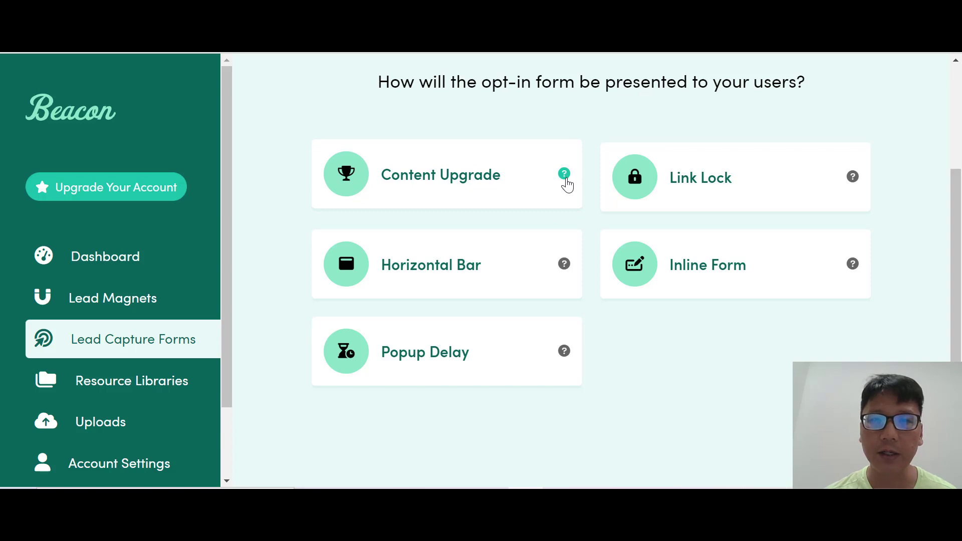
{"action": "left_click", "coordinate": [564, 174]}
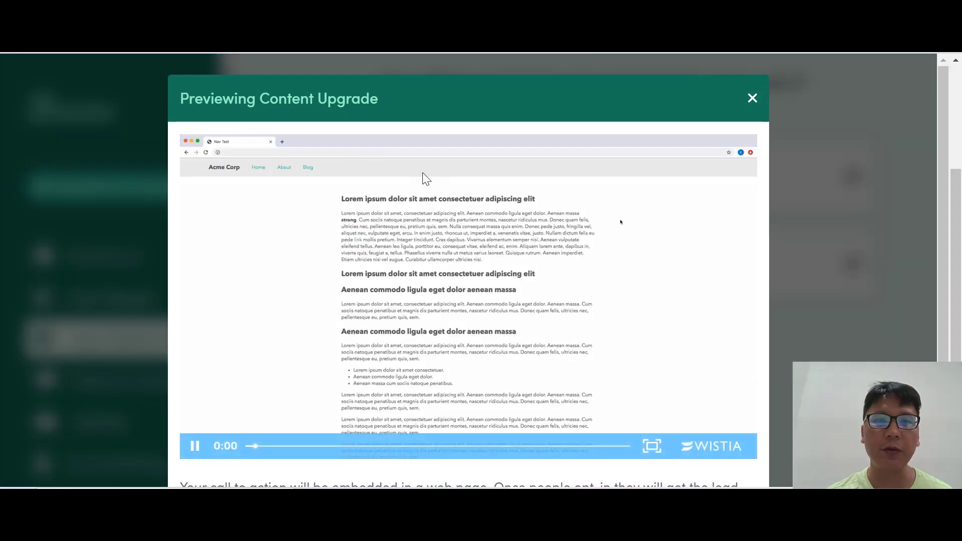
{"action": "scroll", "coordinate": [235, 440], "scroll_direction": "down", "scroll_amount": 2}
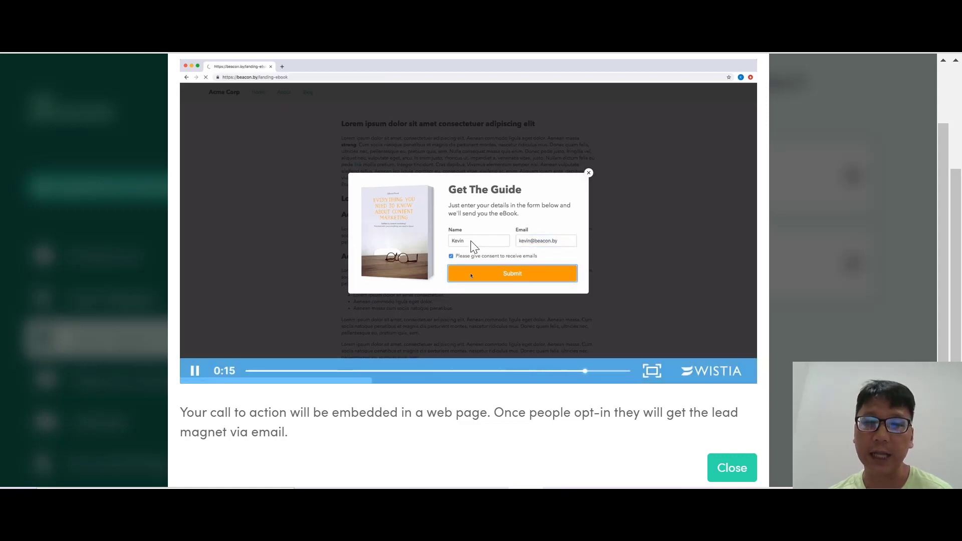
{"action": "left_click", "coordinate": [725, 468]}
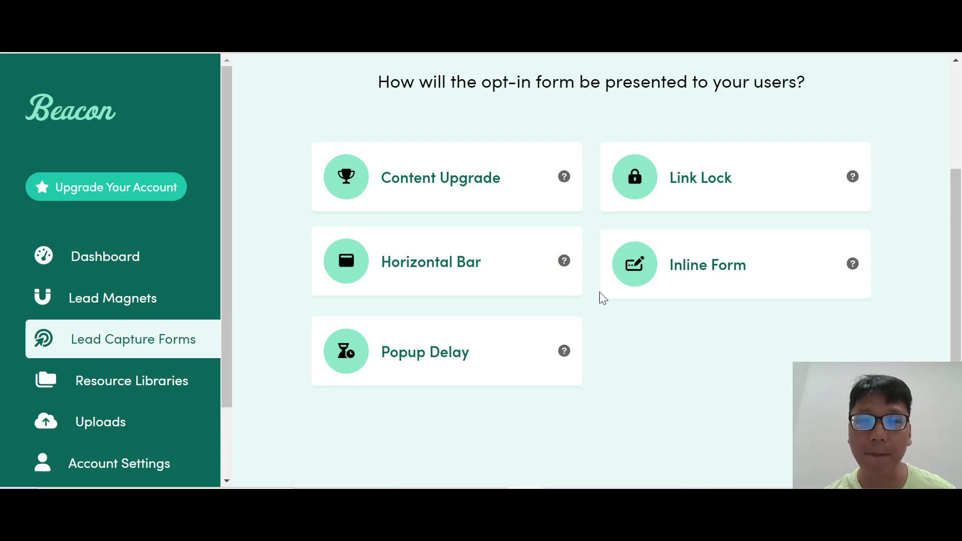
- Watch the preview of the Popup Delay format and read its description
{"action": "left_click", "coordinate": [564, 350]}
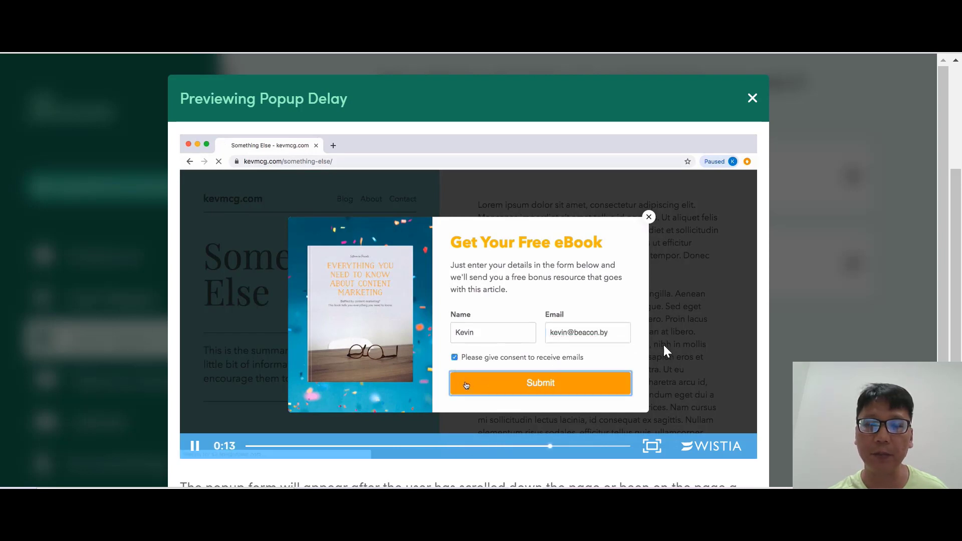
{"action": "scroll", "coordinate": [571, 273], "scroll_direction": "down", "scroll_amount": 2}
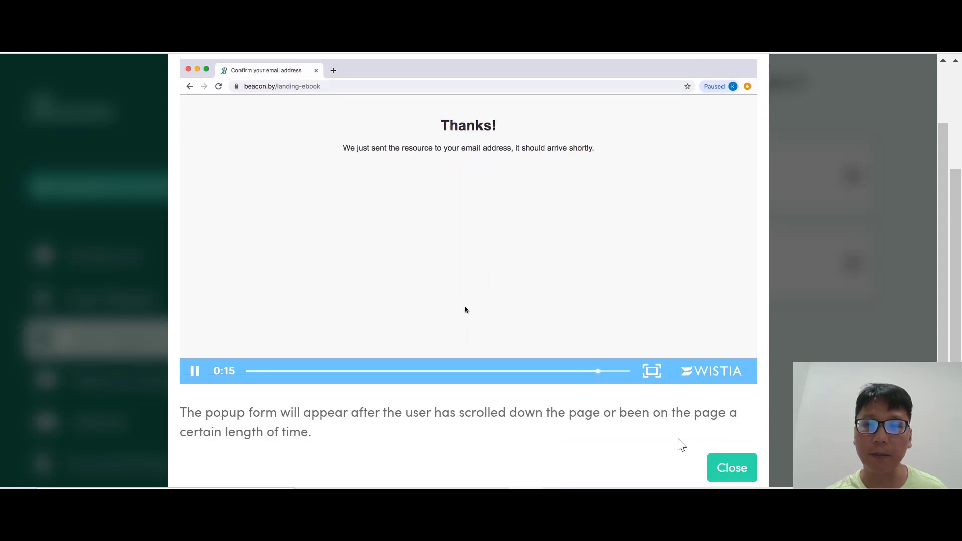
{"action": "left_click", "coordinate": [720, 466]}
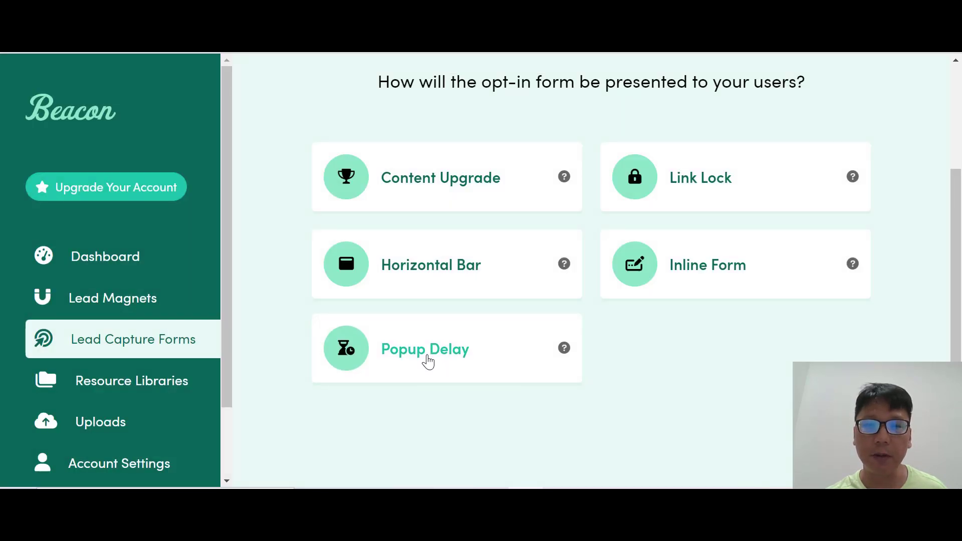
- Choose the Popup Delay format with the Party design for the form
{"action": "left_click", "coordinate": [428, 361]}
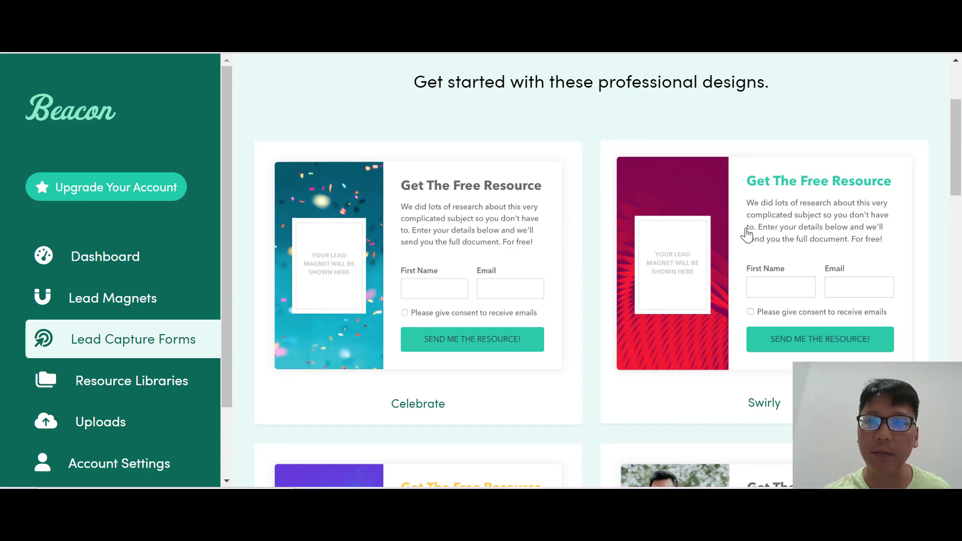
{"action": "scroll", "coordinate": [747, 233], "scroll_direction": "down", "scroll_amount": 15}
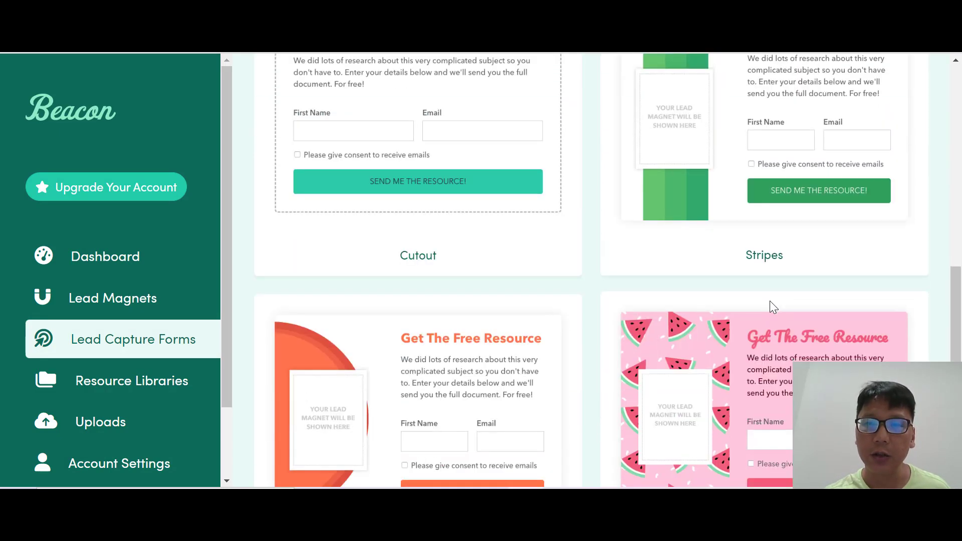
{"action": "scroll", "coordinate": [772, 307], "scroll_direction": "down", "scroll_amount": 9}
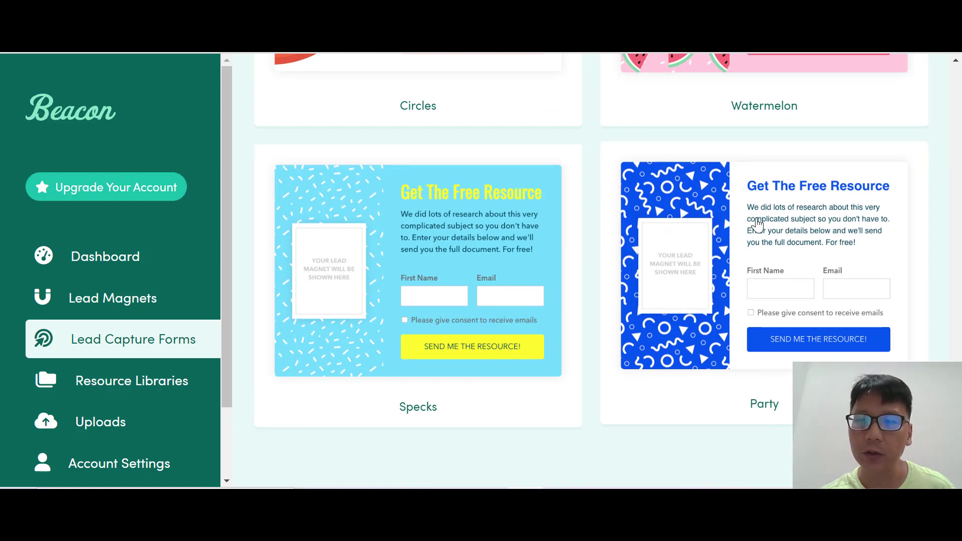
{"action": "left_click", "coordinate": [757, 225]}
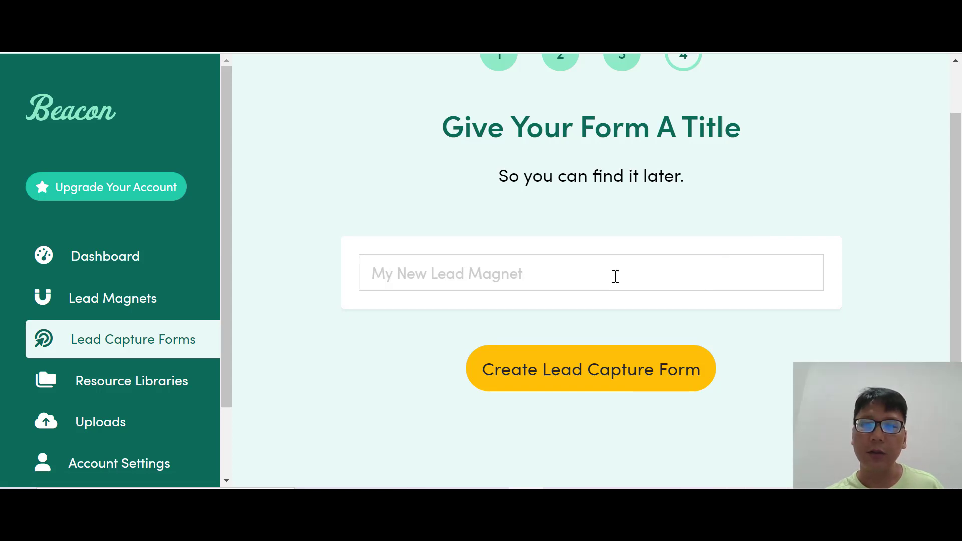
- Title the form "Pop Up" and create the lead capture form
{"action": "left_click", "coordinate": [616, 276]}
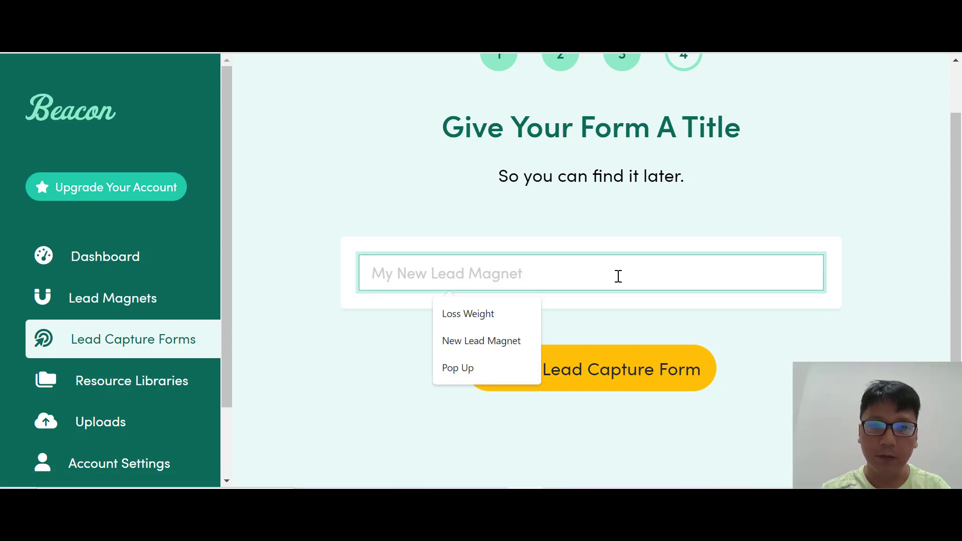
{"action": "left_click", "coordinate": [465, 369]}
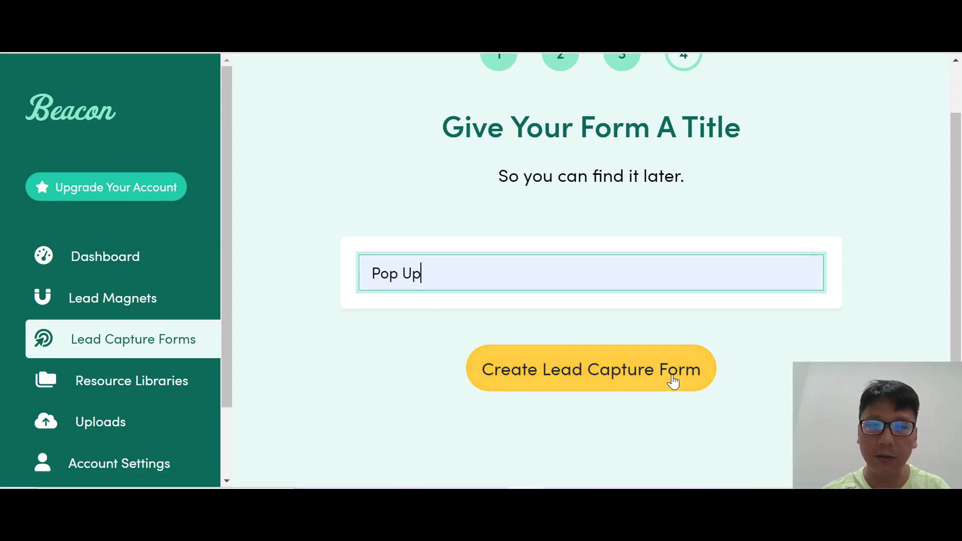
{"action": "left_click", "coordinate": [630, 387]}
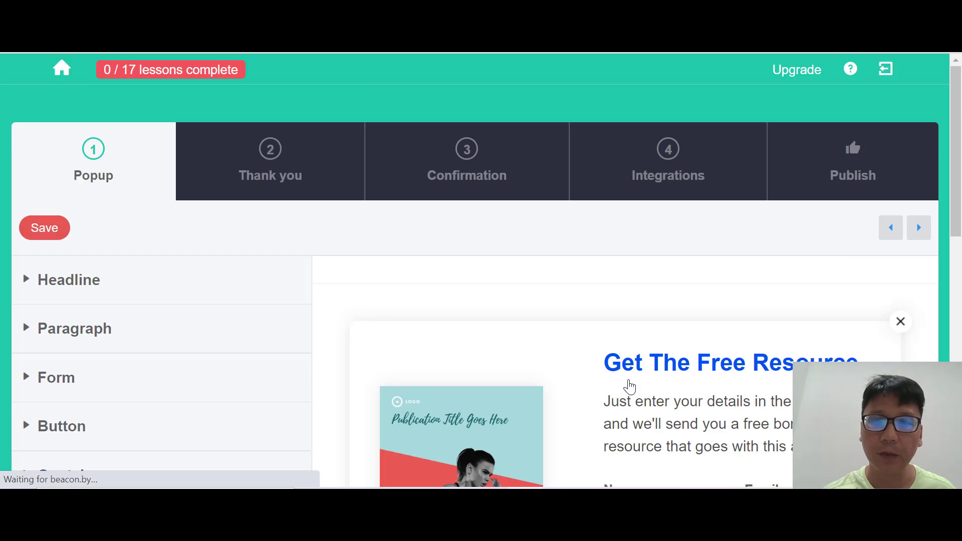
{"action": "scroll", "coordinate": [637, 340], "scroll_direction": "down", "scroll_amount": 1}
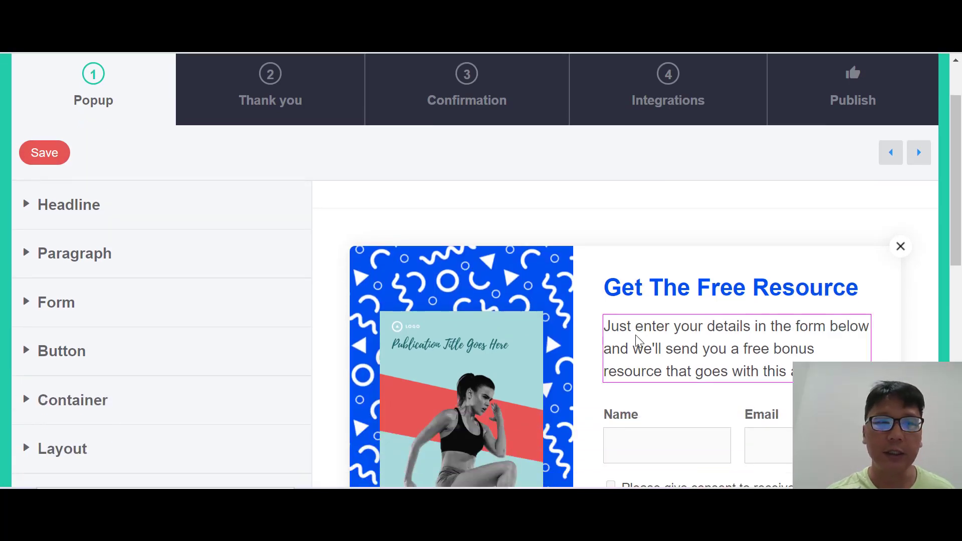
- Review the form's Thank you, Confirmation and Publish stages, and return to the Popup stage
{"action": "scroll", "coordinate": [647, 311], "scroll_direction": "up", "scroll_amount": 1}
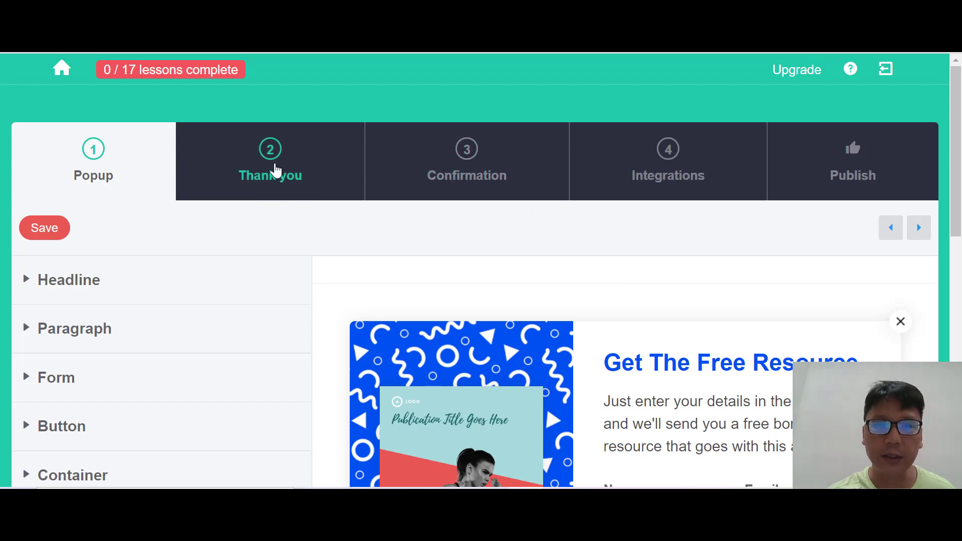
{"action": "left_click", "coordinate": [275, 170]}
{"action": "scroll", "coordinate": [455, 232], "scroll_direction": "down", "scroll_amount": 4}
{"action": "scroll", "coordinate": [455, 232], "scroll_direction": "up", "scroll_amount": 3}
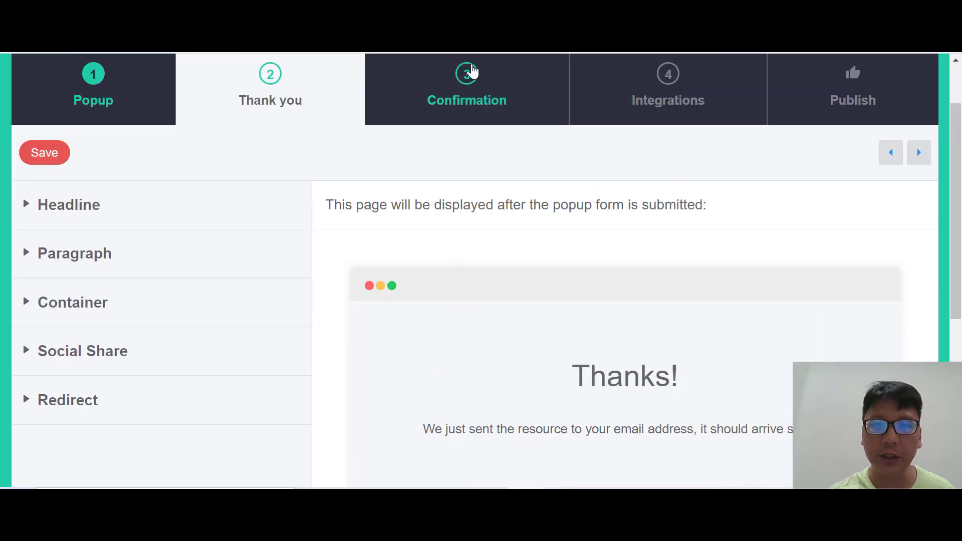
{"action": "left_click", "coordinate": [468, 73]}
{"action": "scroll", "coordinate": [611, 343], "scroll_direction": "down", "scroll_amount": 4}
{"action": "scroll", "coordinate": [610, 301], "scroll_direction": "up", "scroll_amount": 3}
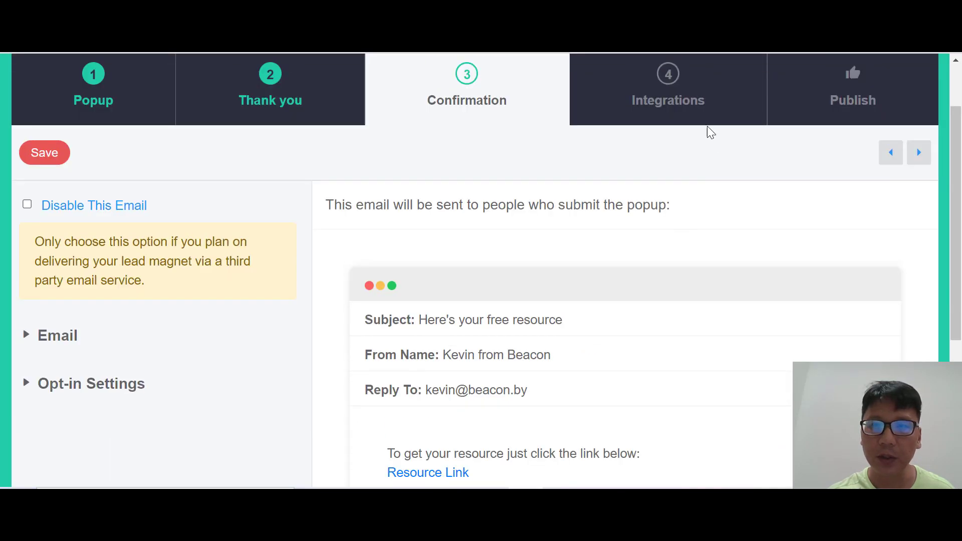
{"action": "left_click", "coordinate": [704, 123]}
{"action": "left_click", "coordinate": [865, 169]}
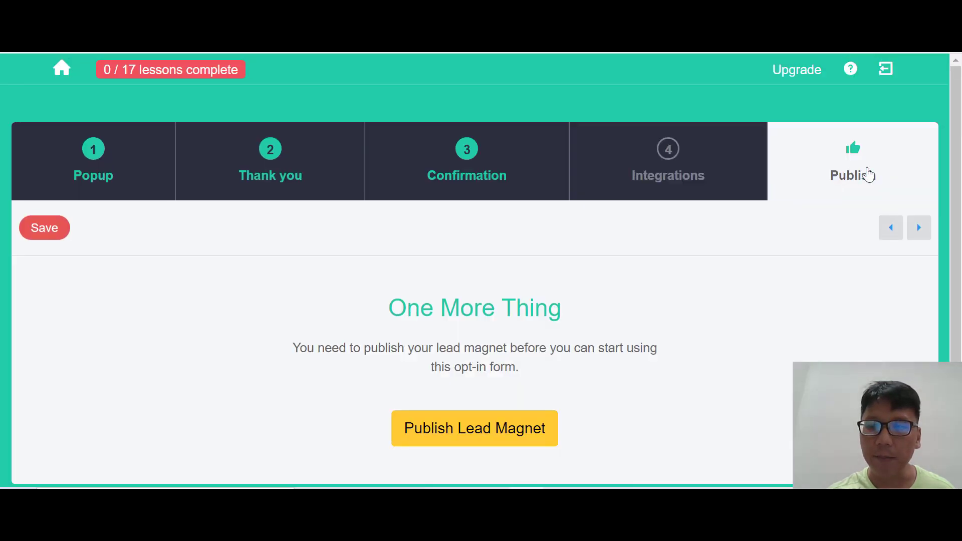
{"action": "left_click", "coordinate": [108, 168]}
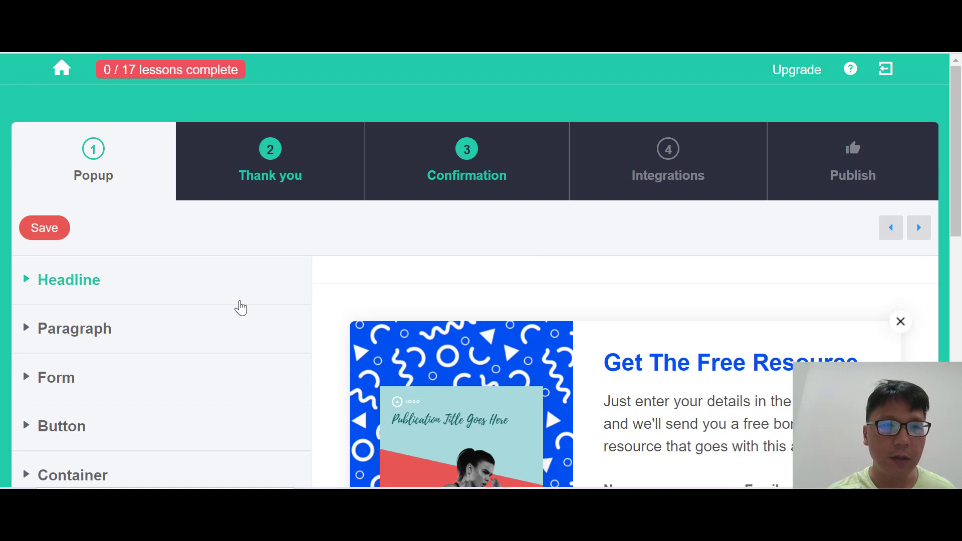
- Review the popup's headline settings, try hiding the headline, and restore it
{"action": "scroll", "coordinate": [241, 306], "scroll_direction": "down", "scroll_amount": 2}
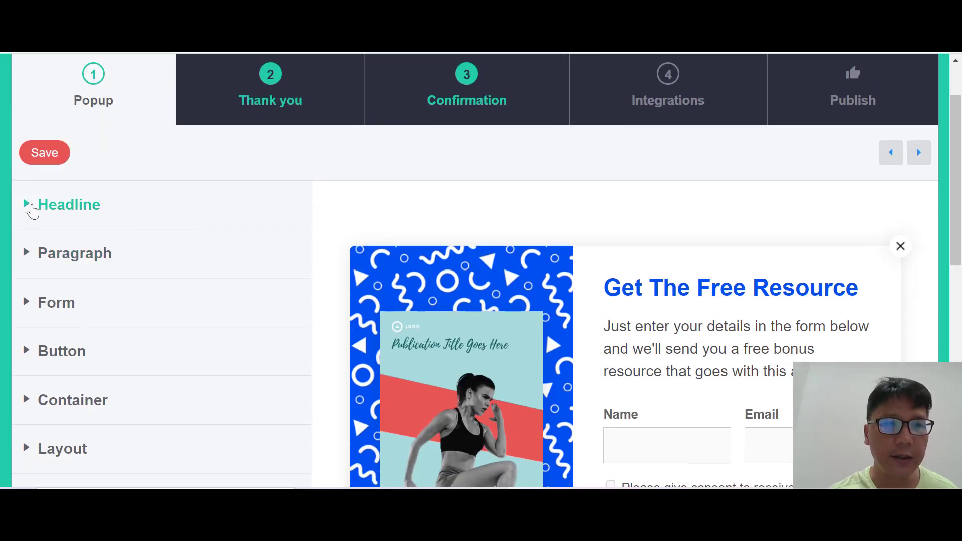
{"action": "left_click", "coordinate": [31, 207]}
{"action": "scroll", "coordinate": [145, 236], "scroll_direction": "down", "scroll_amount": 2}
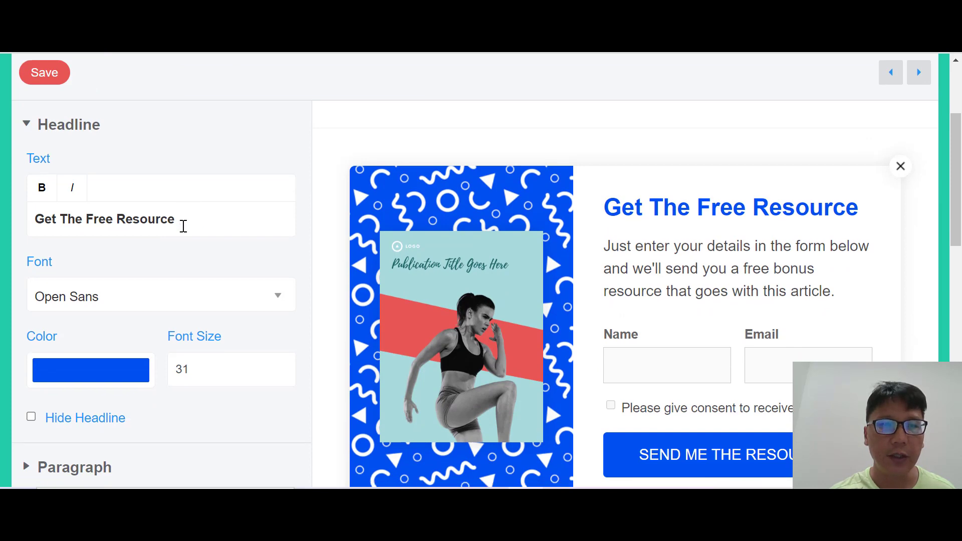
{"action": "scroll", "coordinate": [182, 224], "scroll_direction": "down", "scroll_amount": 2}
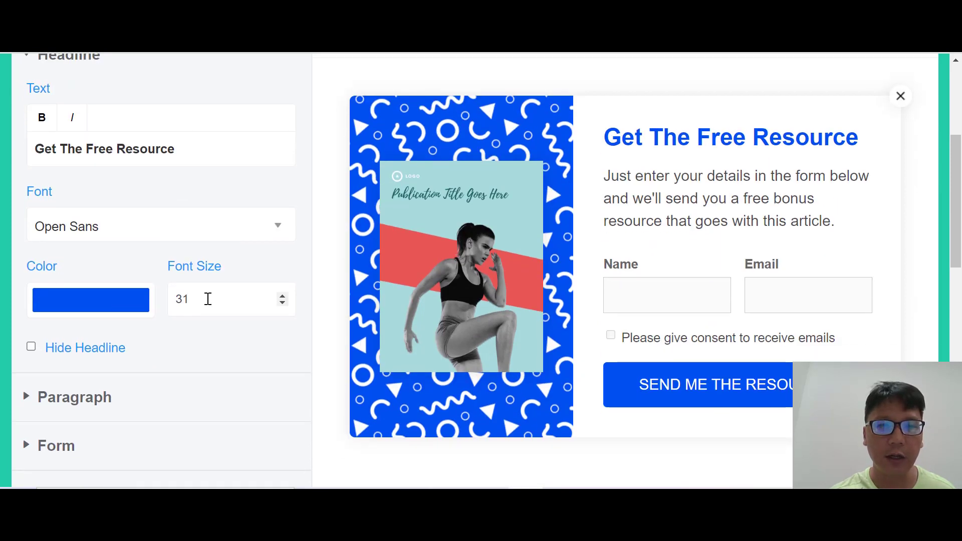
{"action": "left_click", "coordinate": [31, 347]}
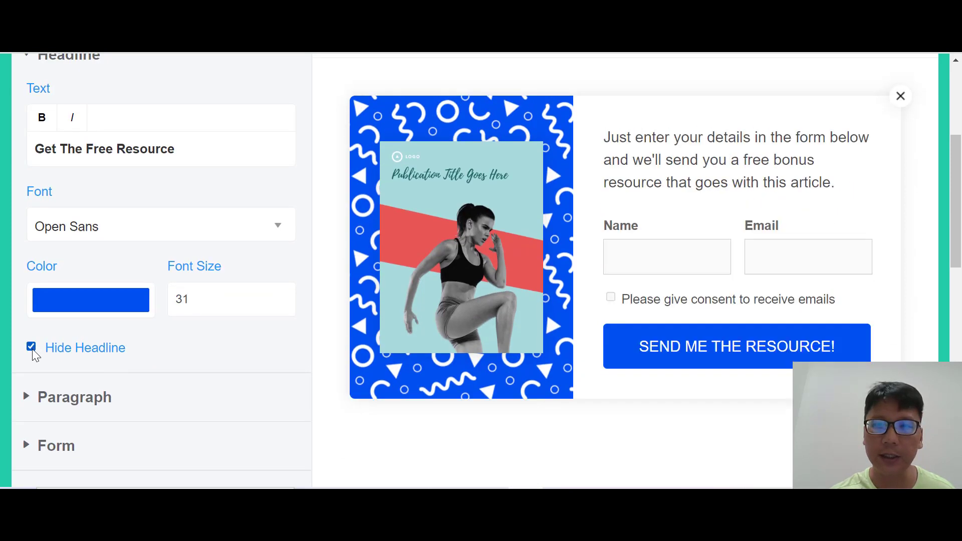
{"action": "left_click", "coordinate": [31, 347]}
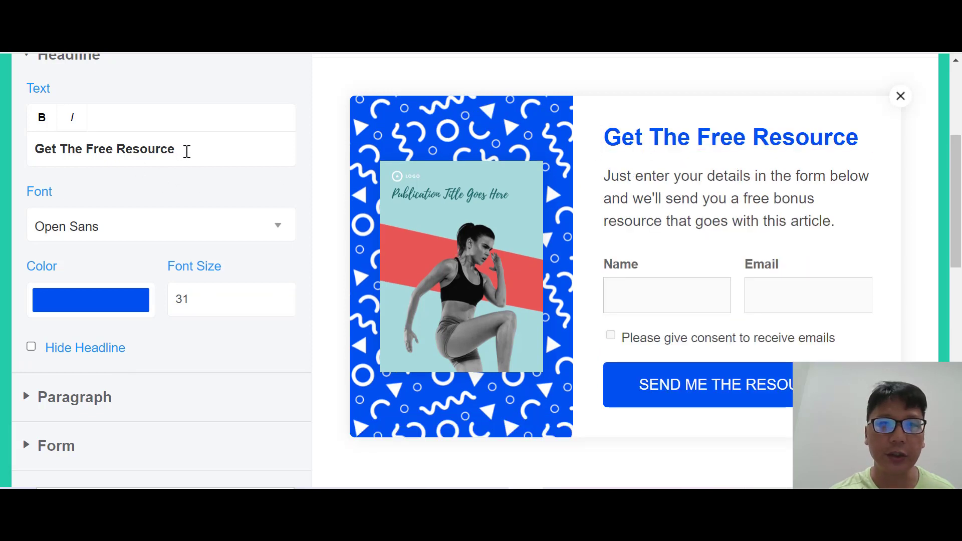
{"action": "scroll", "coordinate": [150, 146], "scroll_direction": "up", "scroll_amount": 3}
{"action": "left_click", "coordinate": [29, 132]}
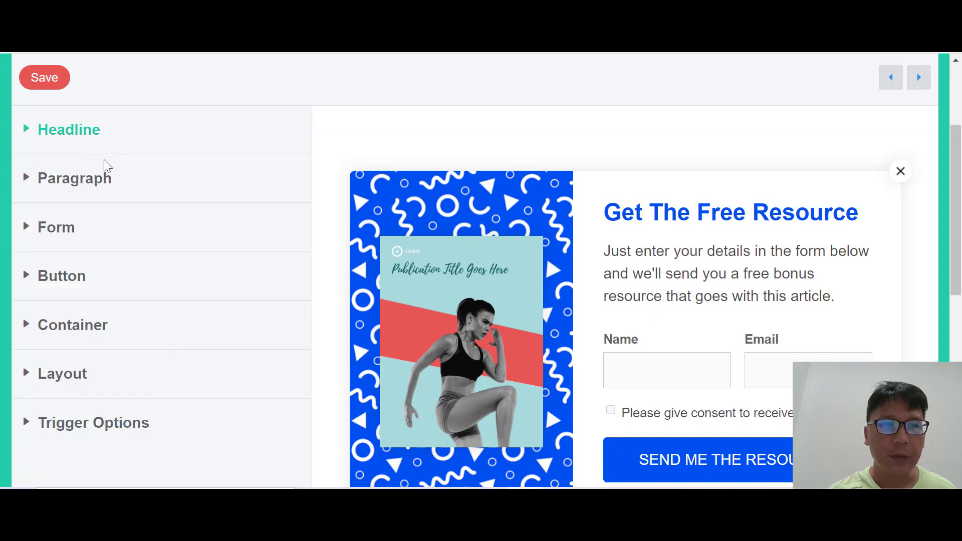
- Review the popup's paragraph settings, try hiding the paragraph, and restore it
{"action": "left_click", "coordinate": [24, 187]}
{"action": "scroll", "coordinate": [101, 211], "scroll_direction": "down", "scroll_amount": 2}
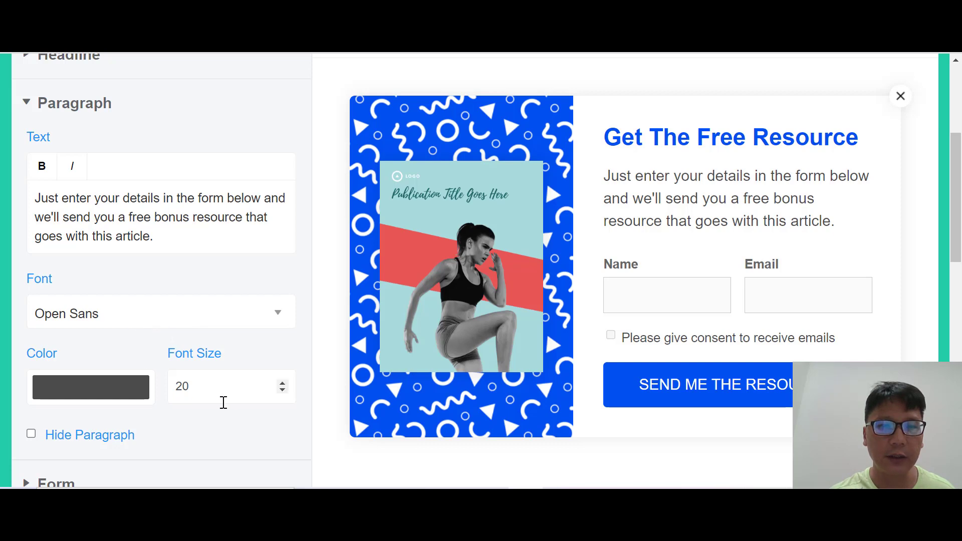
{"action": "scroll", "coordinate": [204, 396], "scroll_direction": "down", "scroll_amount": 2}
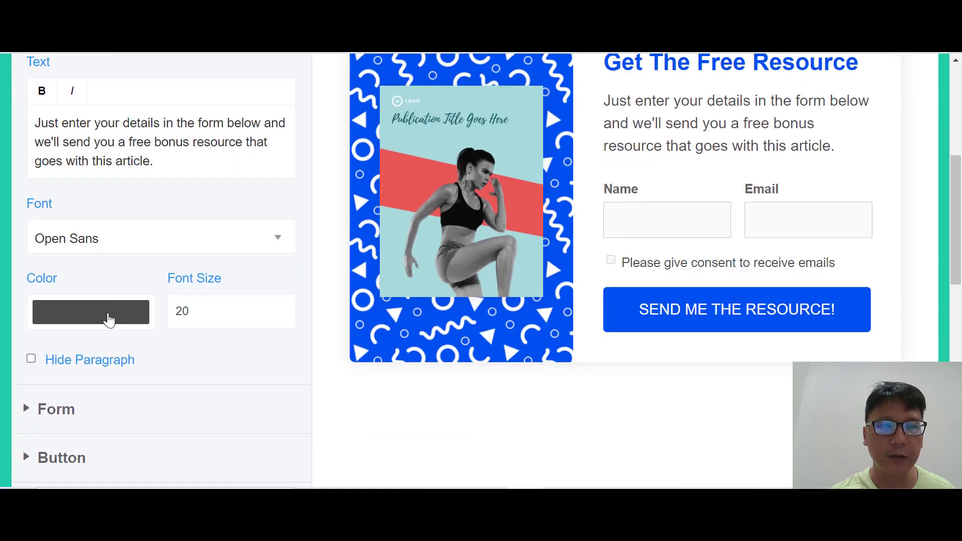
{"action": "left_click", "coordinate": [32, 363]}
{"action": "left_click", "coordinate": [31, 359]}
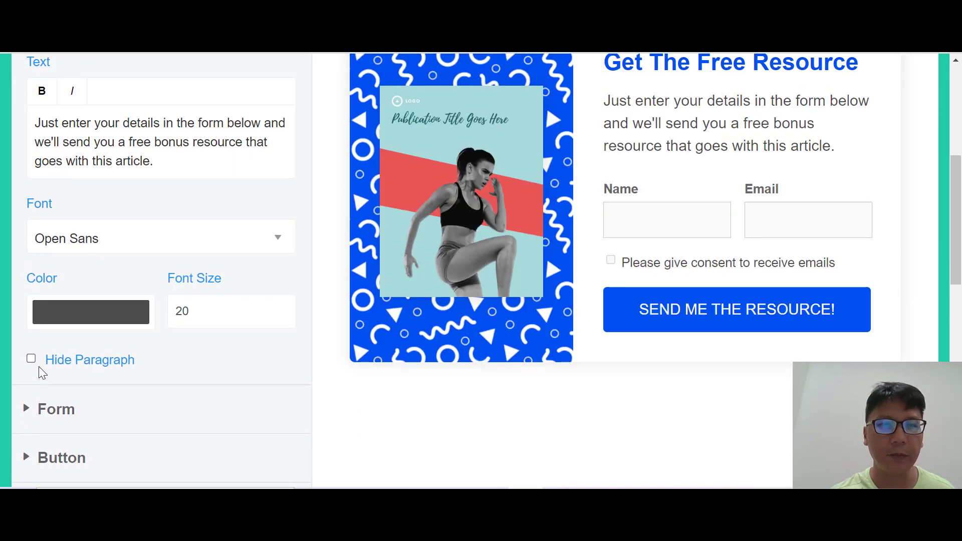
{"action": "scroll", "coordinate": [25, 301], "scroll_direction": "up", "scroll_amount": 5}
{"action": "left_click", "coordinate": [24, 258]}
- Examine the popup's form settings, including the name and email fields, the consent text, and the text and link colors
{"action": "scroll", "coordinate": [93, 278], "scroll_direction": "down", "scroll_amount": 1}
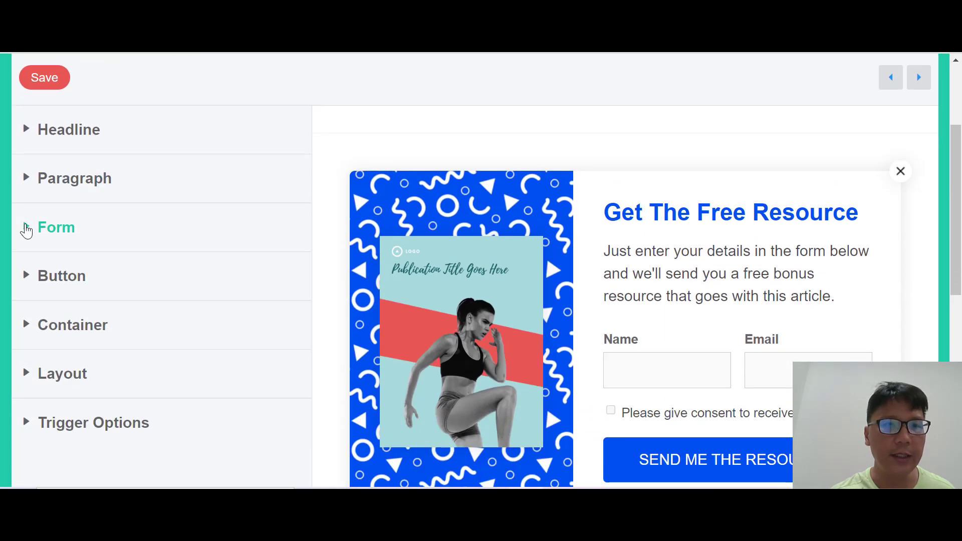
{"action": "left_click", "coordinate": [28, 227]}
{"action": "scroll", "coordinate": [155, 276], "scroll_direction": "down", "scroll_amount": 1}
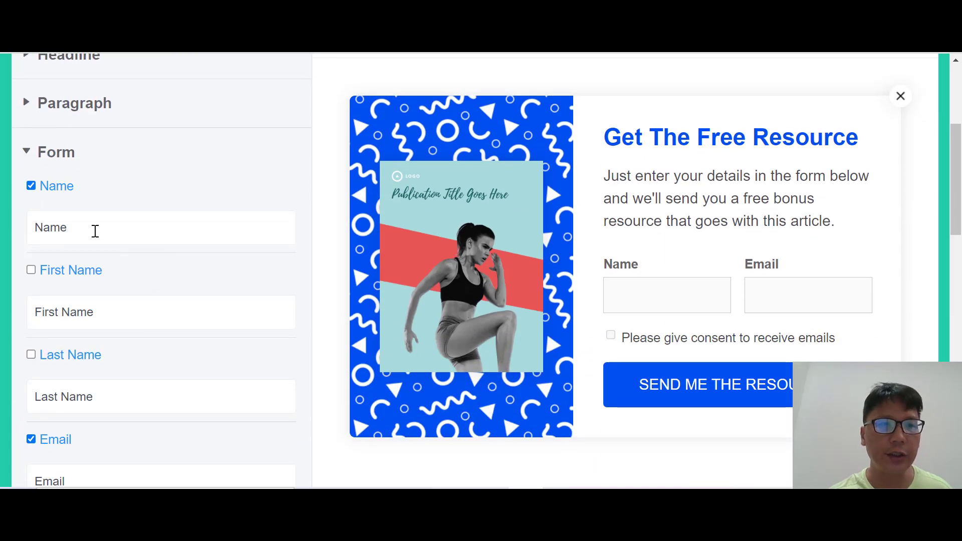
{"action": "scroll", "coordinate": [127, 408], "scroll_direction": "down", "scroll_amount": 3}
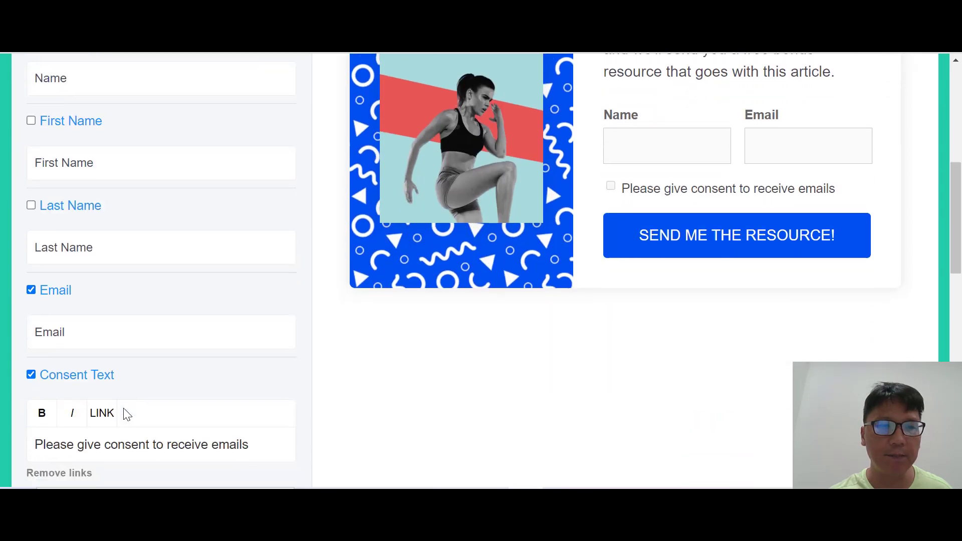
{"action": "scroll", "coordinate": [111, 355], "scroll_direction": "up", "scroll_amount": 3}
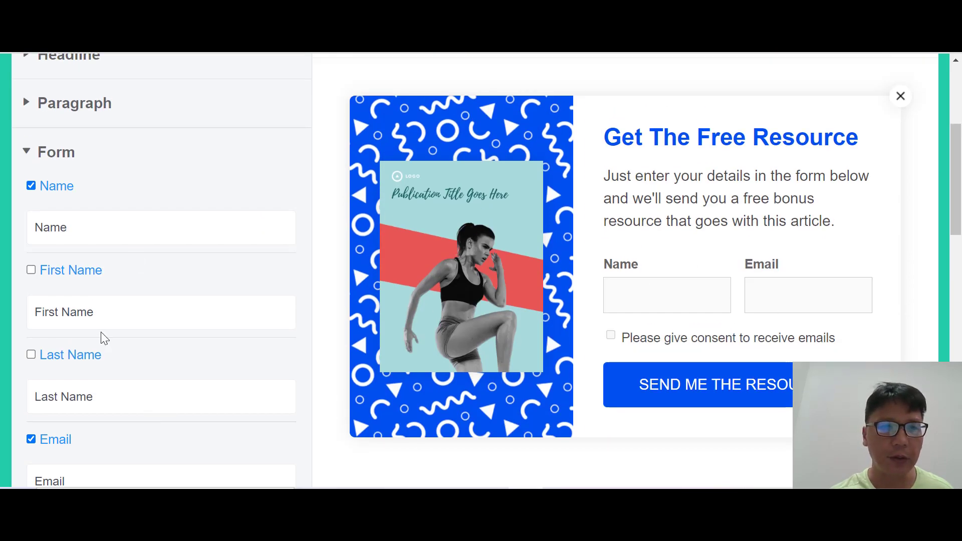
{"action": "scroll", "coordinate": [115, 286], "scroll_direction": "down", "scroll_amount": 3}
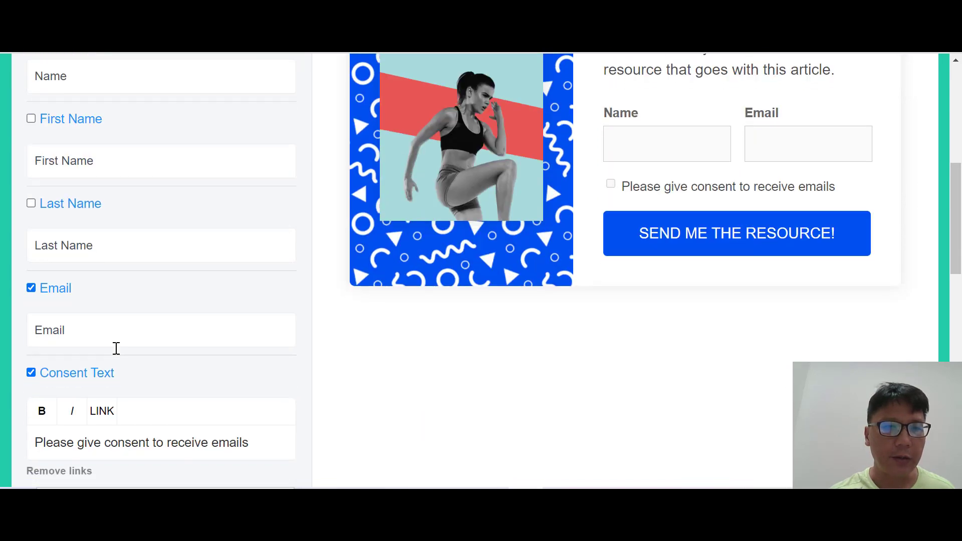
{"action": "scroll", "coordinate": [113, 349], "scroll_direction": "down", "scroll_amount": 2}
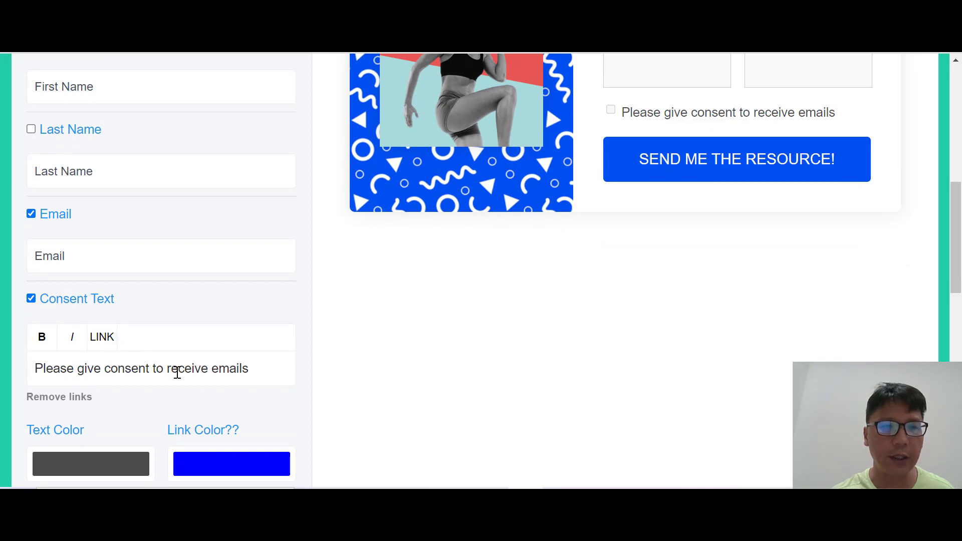
{"action": "scroll", "coordinate": [80, 391], "scroll_direction": "down", "scroll_amount": 2}
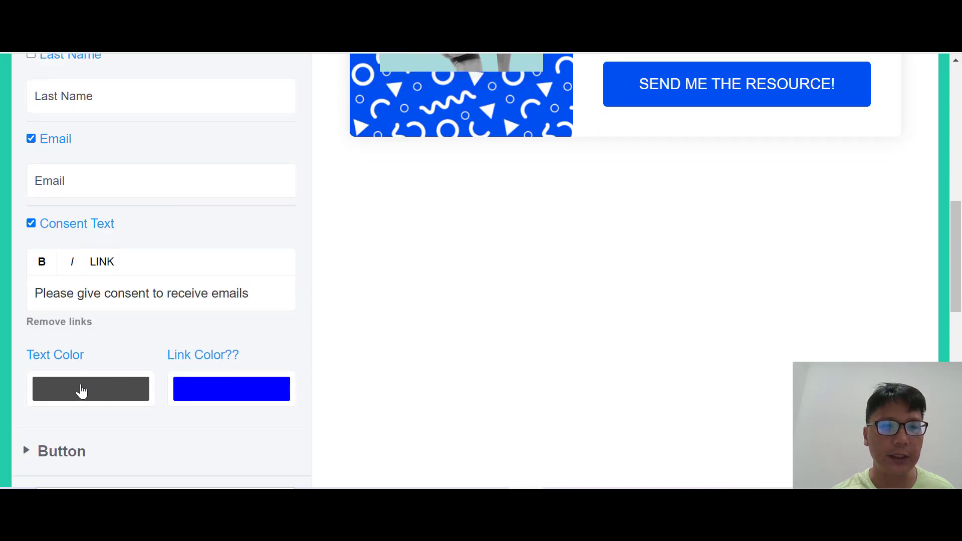
{"action": "scroll", "coordinate": [218, 384], "scroll_direction": "up", "scroll_amount": 4}
{"action": "scroll", "coordinate": [217, 384], "scroll_direction": "up", "scroll_amount": 3}
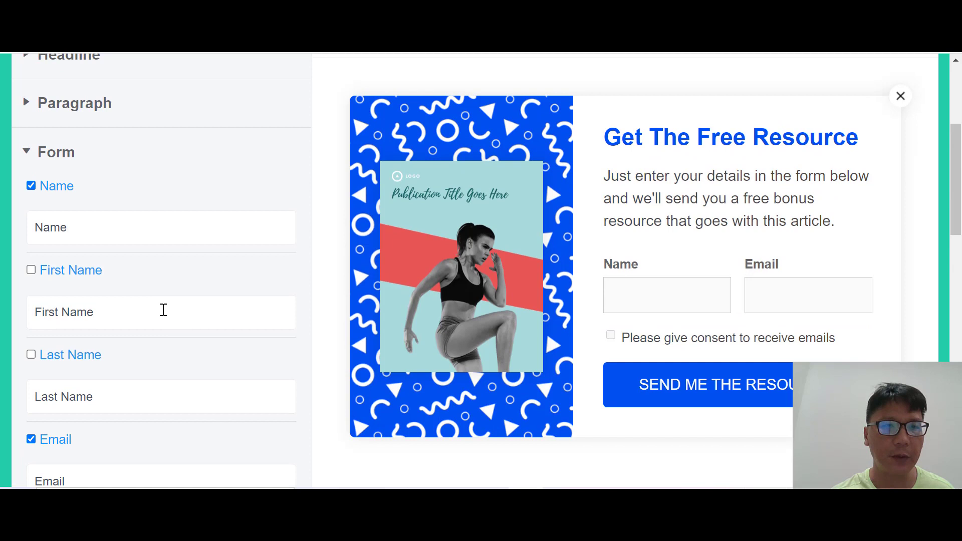
{"action": "left_click", "coordinate": [27, 153]}
- Change the popup's button text to "CLICK HERE" and look over the other button settings
{"action": "left_click", "coordinate": [42, 206]}
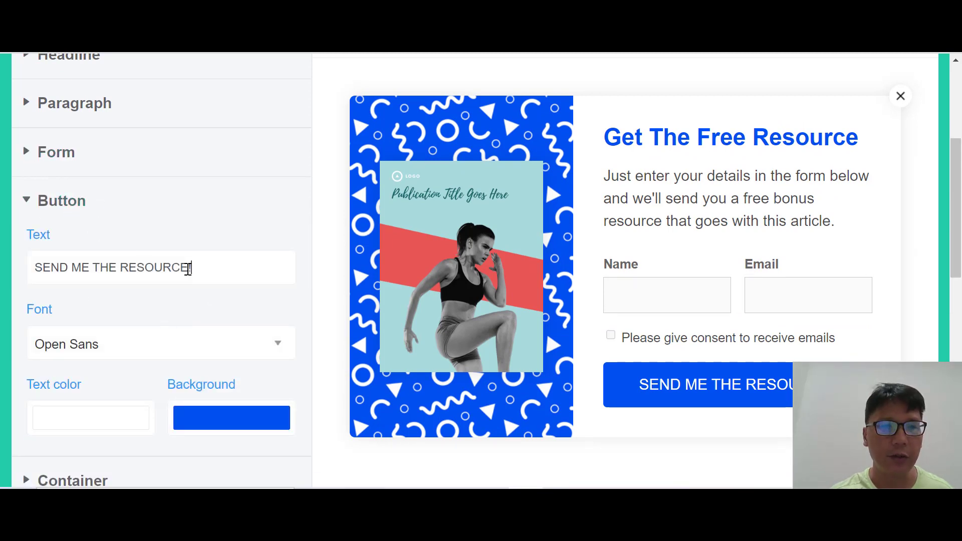
{"action": "left_click_drag", "start_coordinate": [188, 269], "coordinate": [2, 276]}
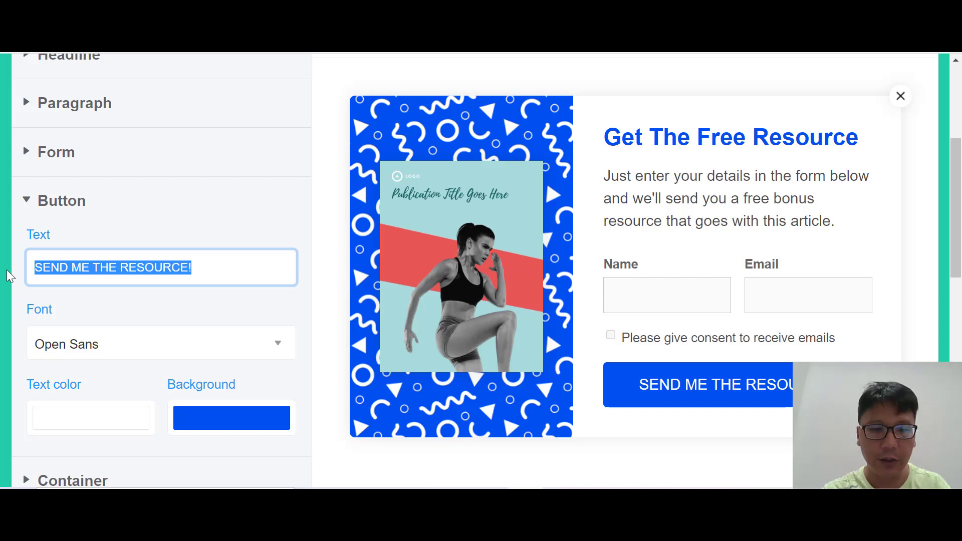
{"action": "type", "text": "CLIC"}
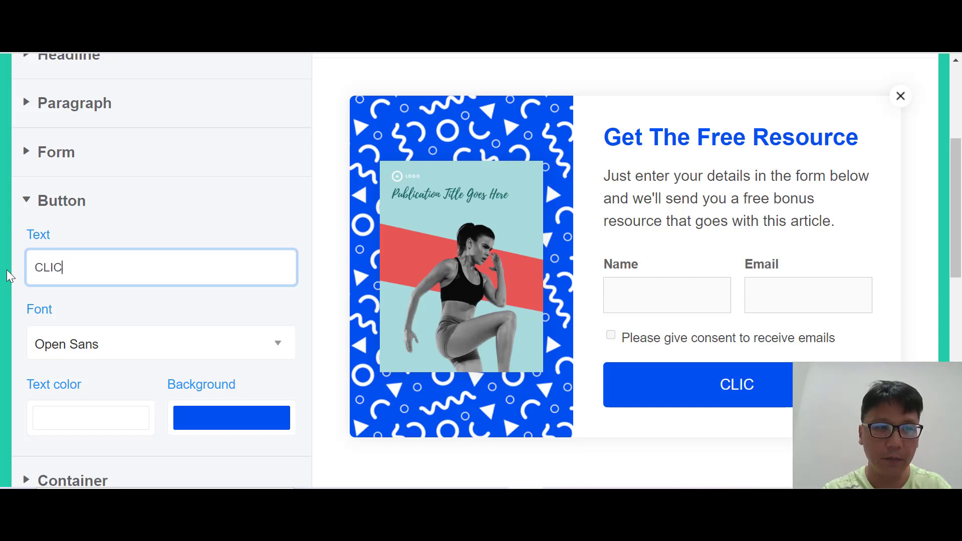
{"action": "type", "text": "K HERE"}
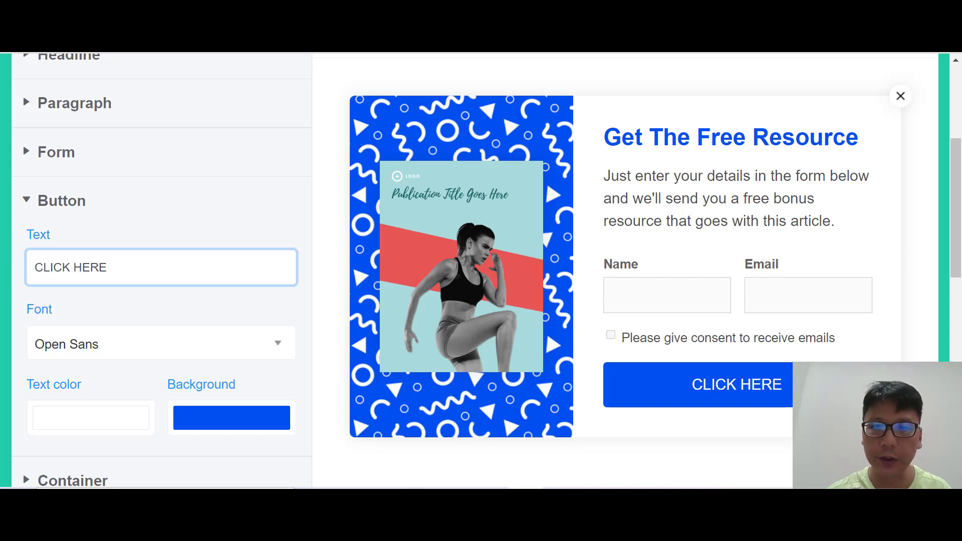
{"action": "left_click", "coordinate": [300, 312]}
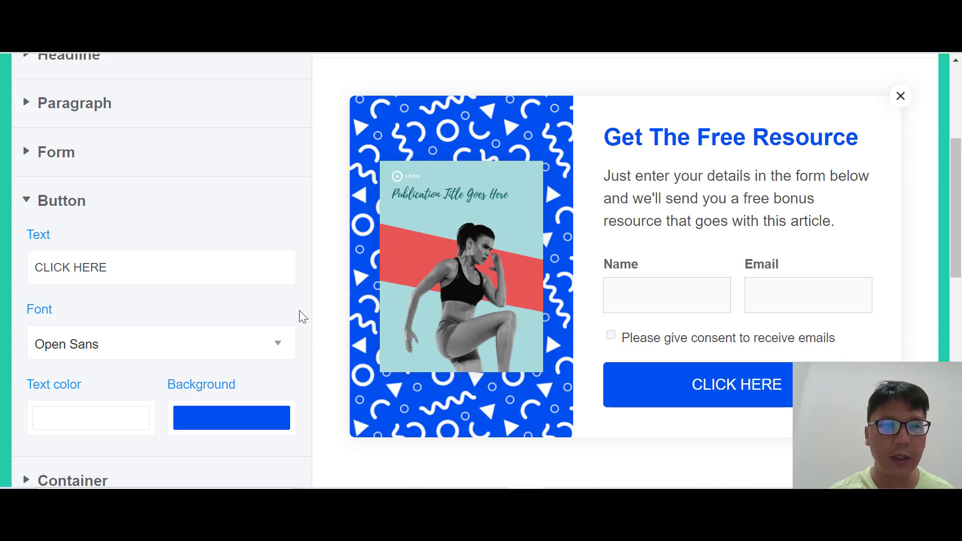
{"action": "scroll", "coordinate": [191, 425], "scroll_direction": "down", "scroll_amount": 1}
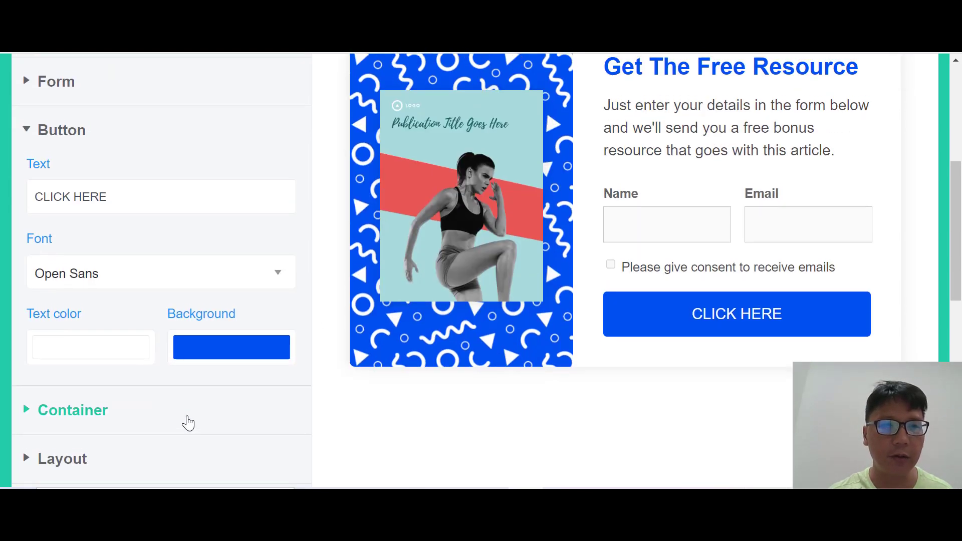
{"action": "scroll", "coordinate": [188, 423], "scroll_direction": "up", "scroll_amount": 1}
{"action": "left_click", "coordinate": [28, 201]}
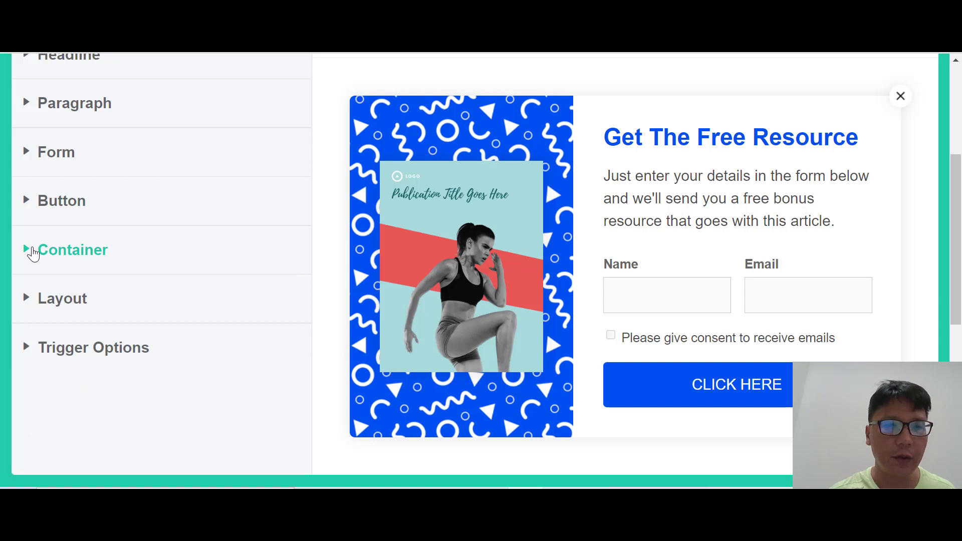
- Look through the popup's container background and border settings and enable Shadows for the container
{"action": "left_click", "coordinate": [30, 250]}
{"action": "scroll", "coordinate": [135, 285], "scroll_direction": "down", "scroll_amount": 1}
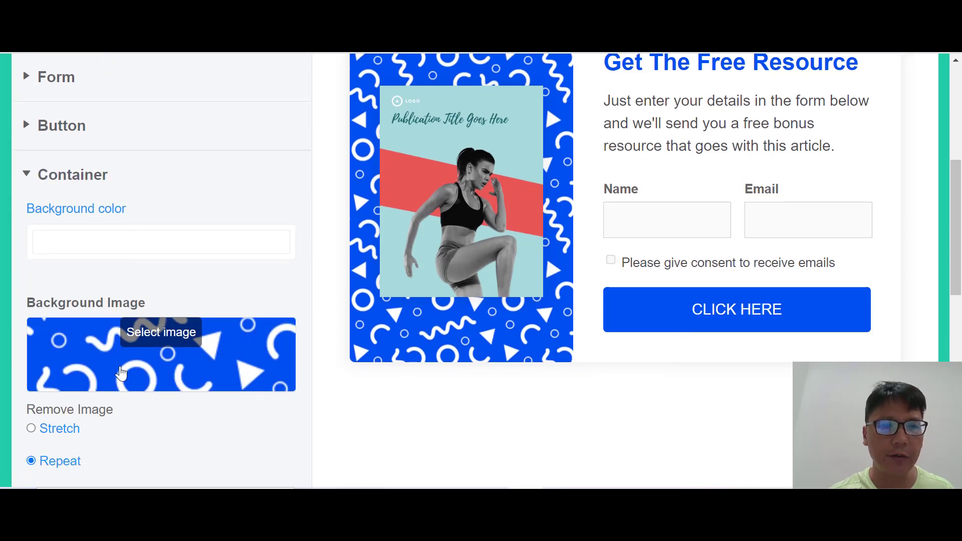
{"action": "scroll", "coordinate": [143, 326], "scroll_direction": "down", "scroll_amount": 1}
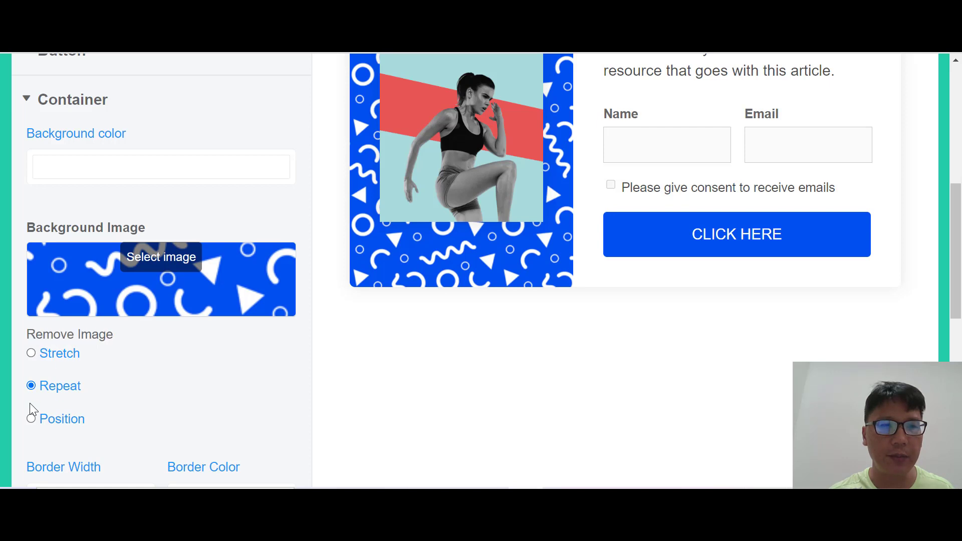
{"action": "scroll", "coordinate": [60, 426], "scroll_direction": "down", "scroll_amount": 1}
{"action": "scroll", "coordinate": [225, 396], "scroll_direction": "down", "scroll_amount": 1}
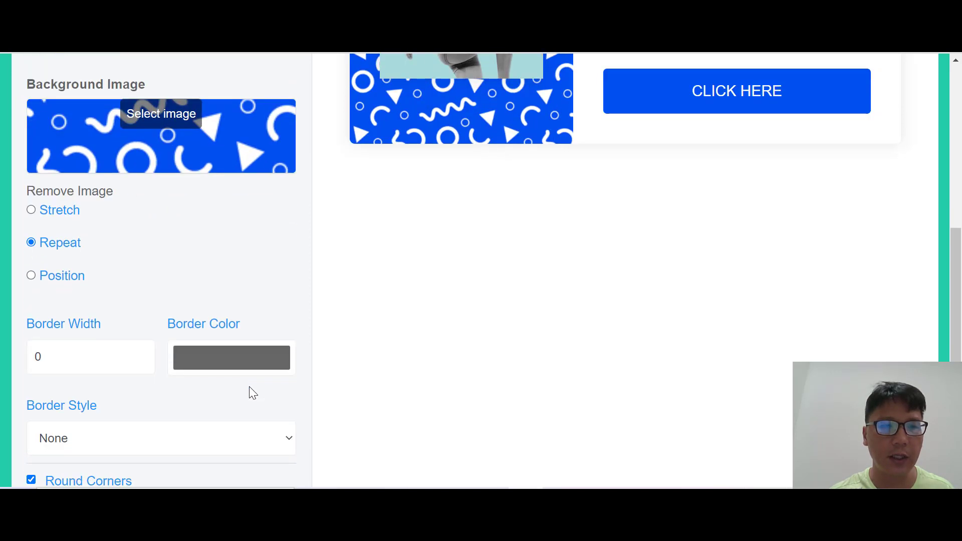
{"action": "scroll", "coordinate": [113, 405], "scroll_direction": "down", "scroll_amount": 2}
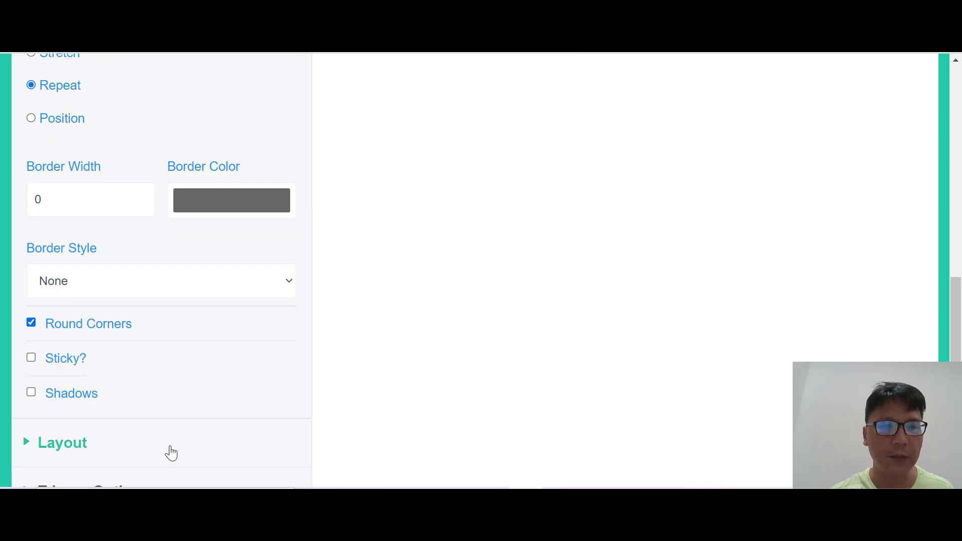
{"action": "left_click", "coordinate": [31, 393]}
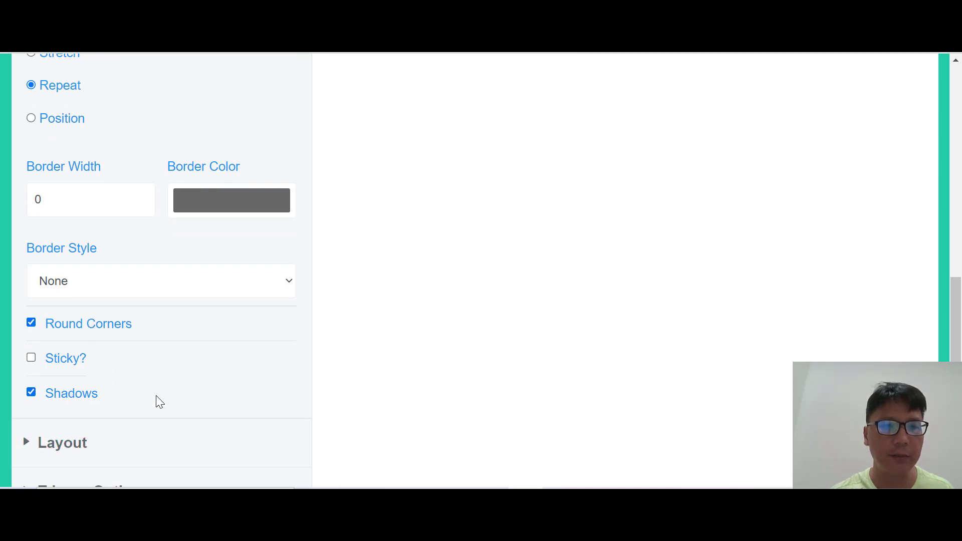
{"action": "scroll", "coordinate": [158, 397], "scroll_direction": "up", "scroll_amount": 6}
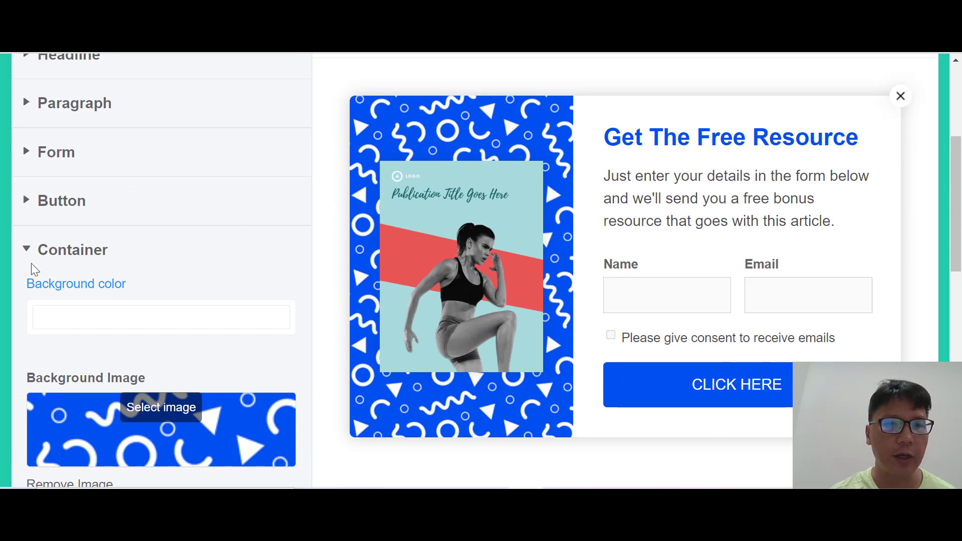
- Try the popup layout without the separate image column, then restore the layout with the side image column
{"action": "left_click", "coordinate": [27, 251]}
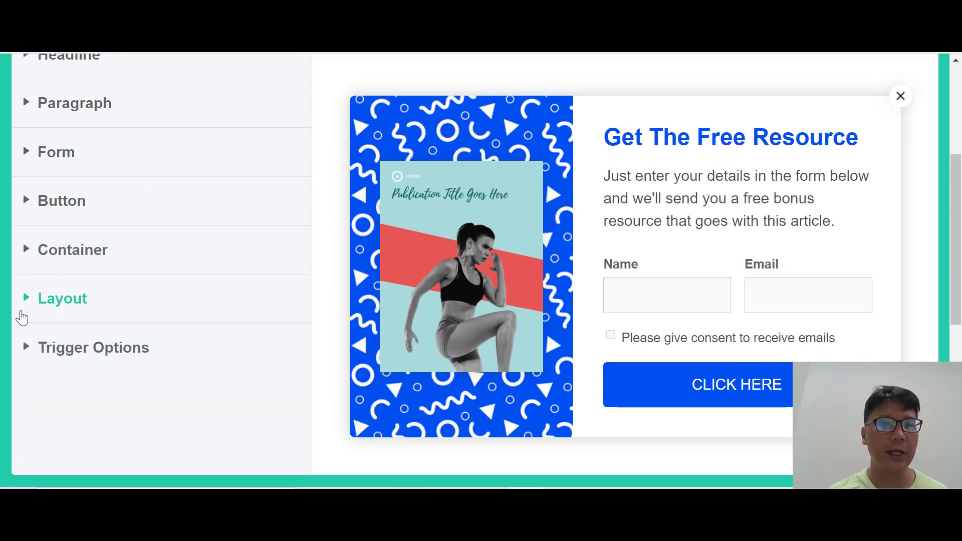
{"action": "left_click", "coordinate": [20, 317]}
{"action": "scroll", "coordinate": [180, 361], "scroll_direction": "down", "scroll_amount": 1}
{"action": "scroll", "coordinate": [179, 362], "scroll_direction": "down", "scroll_amount": 1}
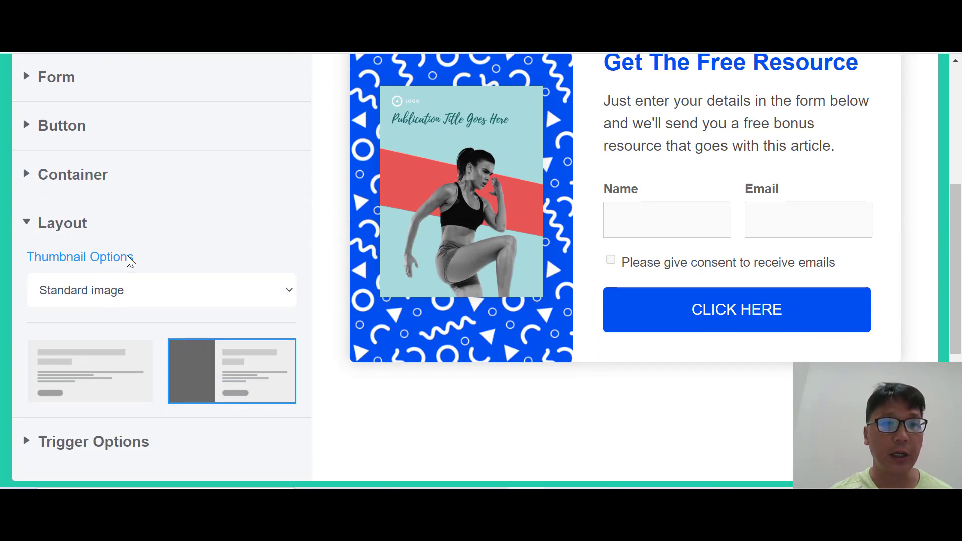
{"action": "left_click", "coordinate": [88, 386]}
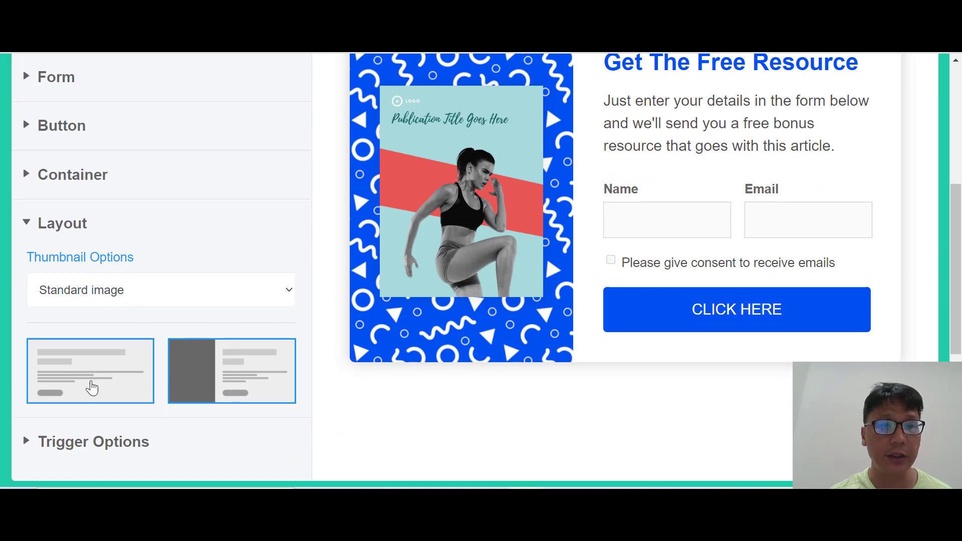
{"action": "left_click", "coordinate": [206, 381]}
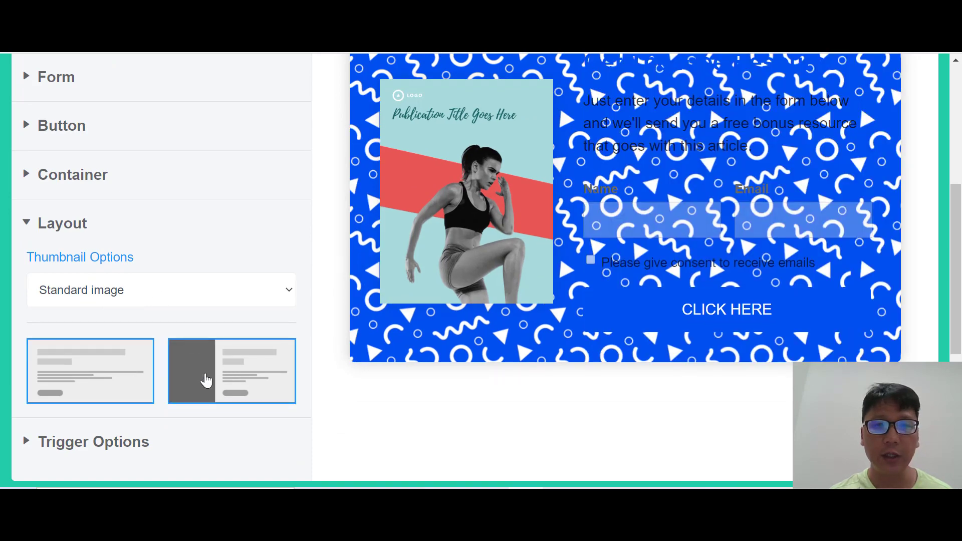
{"action": "scroll", "coordinate": [238, 395], "scroll_direction": "down", "scroll_amount": 1}
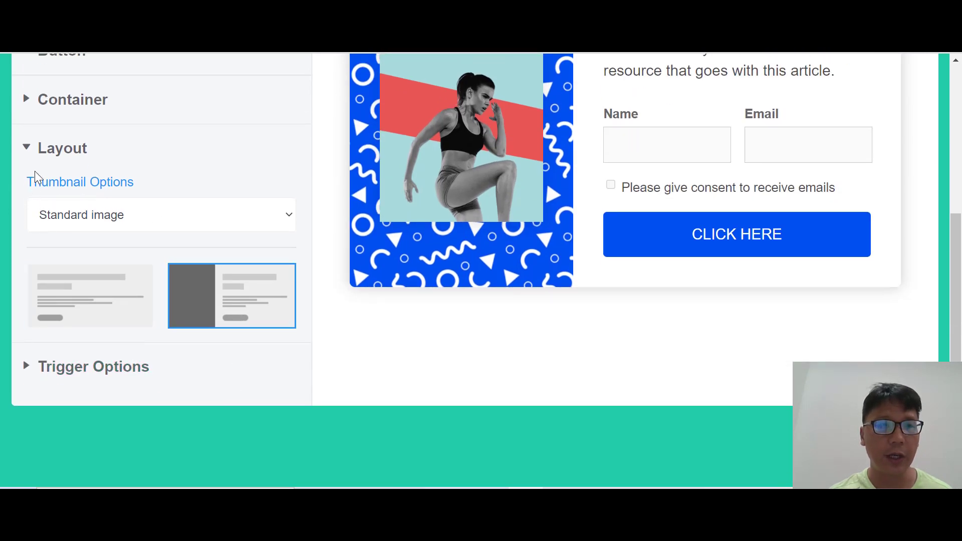
{"action": "left_click", "coordinate": [29, 150]}
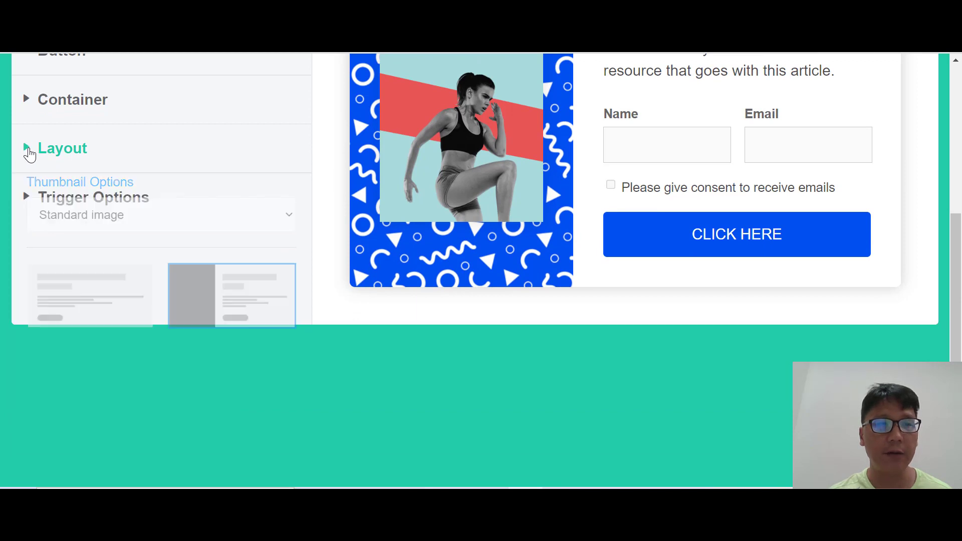
- Review the popup's trigger options for scroll percentage, delay in seconds, and showing on page exit
{"action": "left_click", "coordinate": [26, 197]}
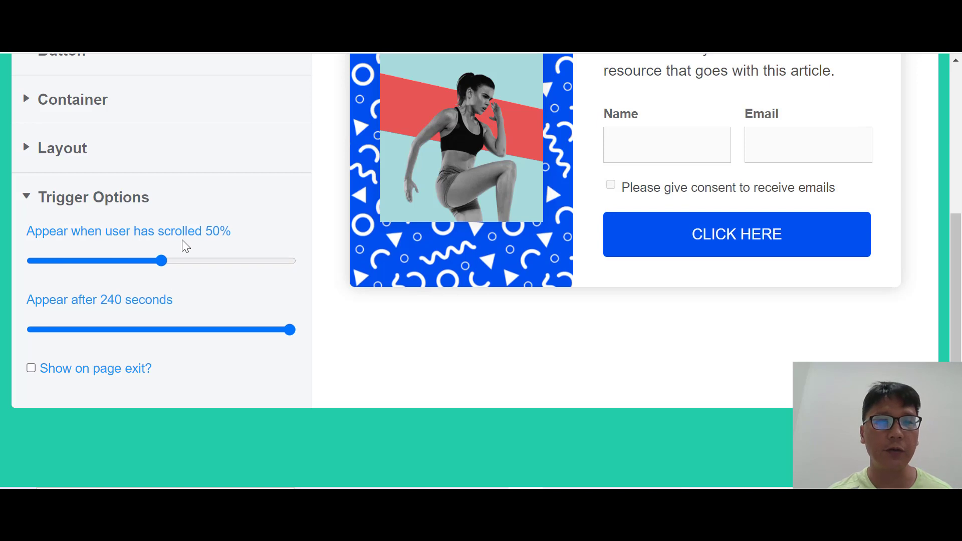
{"action": "mouse_move", "coordinate": [161, 261]}
{"action": "left_mouse_down"}
{"action": "mouse_move", "coordinate": [111, 265]}
{"action": "mouse_move", "coordinate": [252, 267]}
{"action": "mouse_move", "coordinate": [156, 266]}
{"action": "mouse_move", "coordinate": [163, 268]}
{"action": "left_mouse_up"}
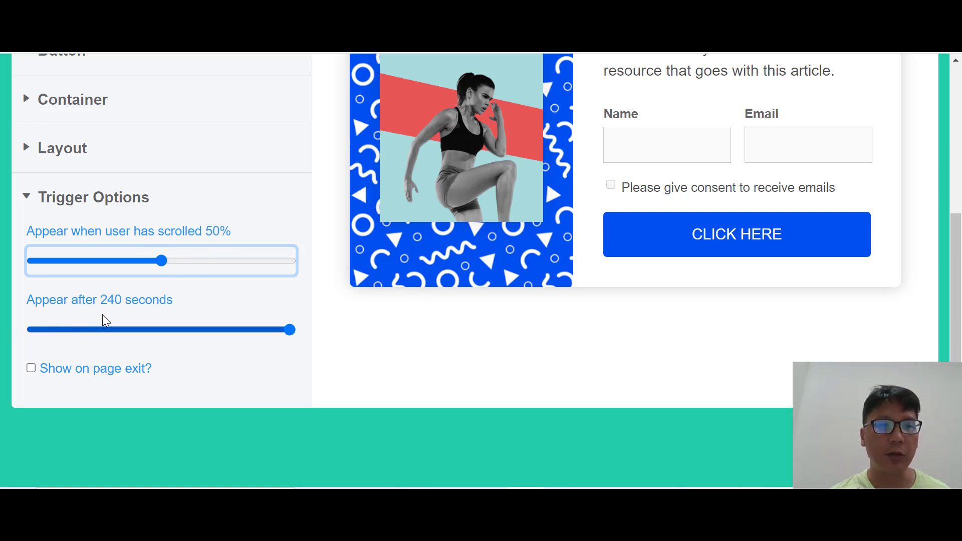
{"action": "mouse_move", "coordinate": [290, 330]}
{"action": "left_mouse_down"}
{"action": "mouse_move", "coordinate": [32, 328]}
{"action": "mouse_move", "coordinate": [181, 320]}
{"action": "mouse_move", "coordinate": [295, 332]}
{"action": "left_mouse_up"}
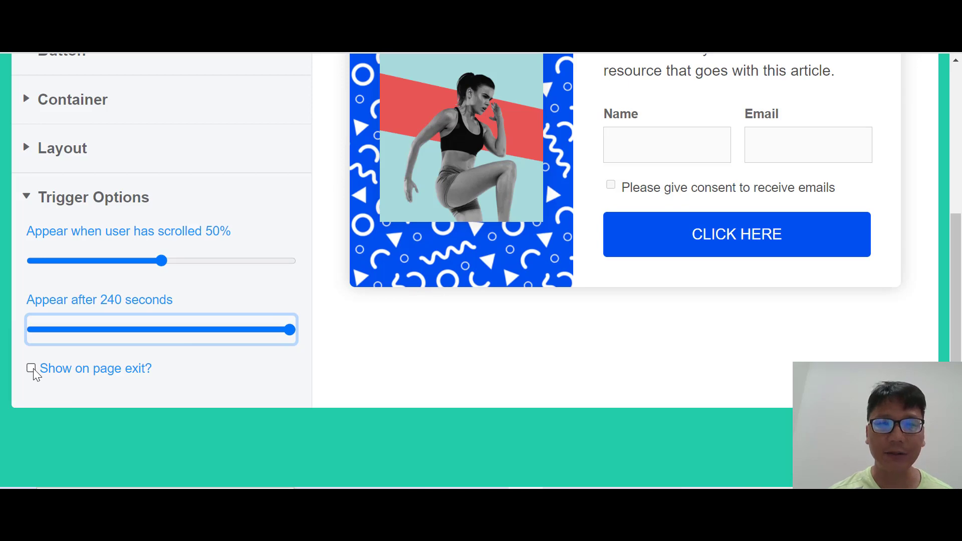
- Look over the popup's thank-you page and open its confirmation stage
{"action": "scroll", "coordinate": [35, 373], "scroll_direction": "up", "scroll_amount": 8}
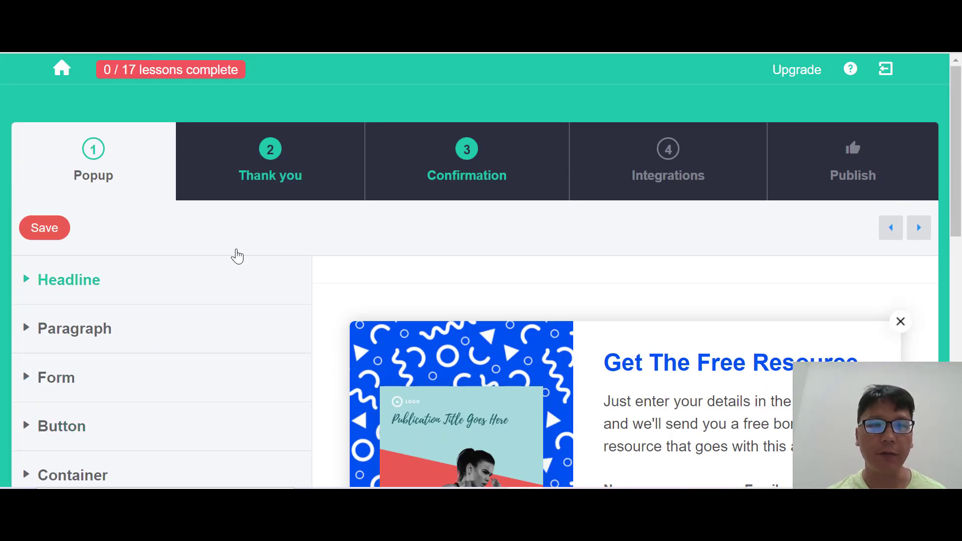
{"action": "left_click", "coordinate": [293, 172]}
{"action": "scroll", "coordinate": [296, 298], "scroll_direction": "down", "scroll_amount": 3}
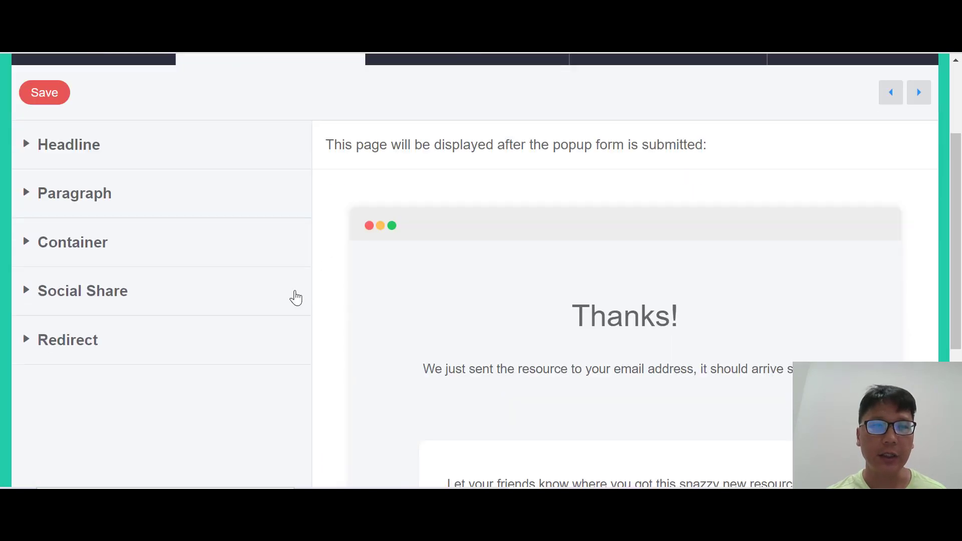
{"action": "scroll", "coordinate": [456, 374], "scroll_direction": "up", "scroll_amount": 3}
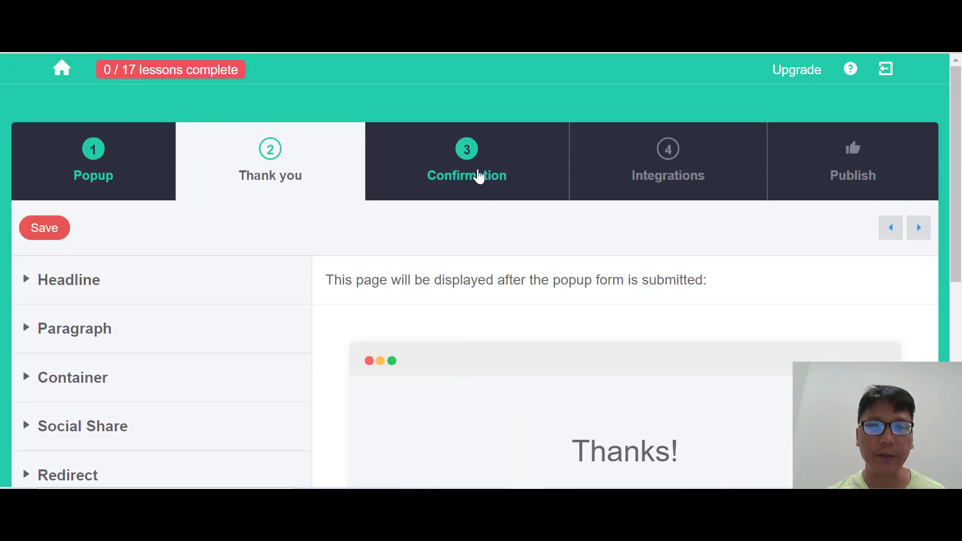
{"action": "left_click", "coordinate": [479, 175]}
- Check which email providers can be integrated with the popup form and view its publish stage
{"action": "left_click", "coordinate": [661, 175]}
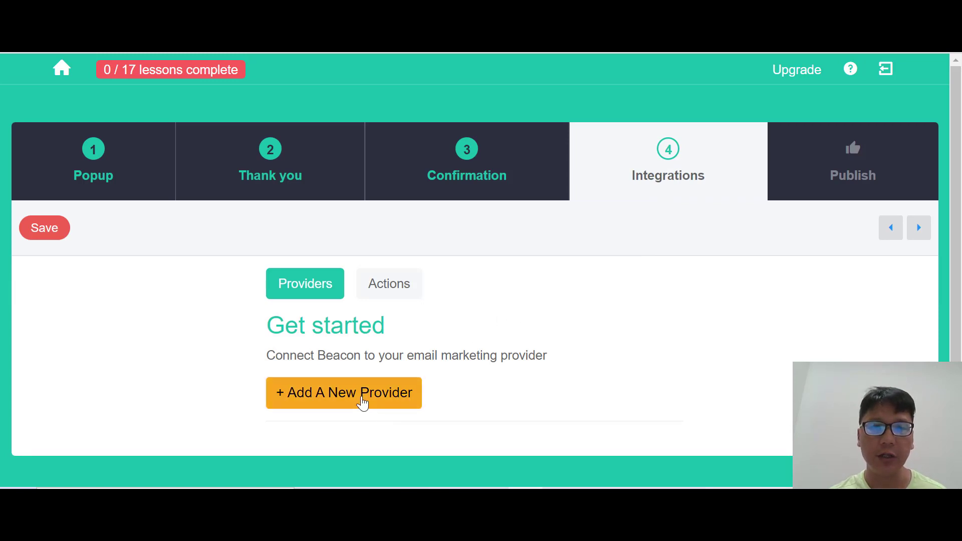
{"action": "left_click", "coordinate": [362, 399]}
{"action": "scroll", "coordinate": [632, 379], "scroll_direction": "down", "scroll_amount": 3}
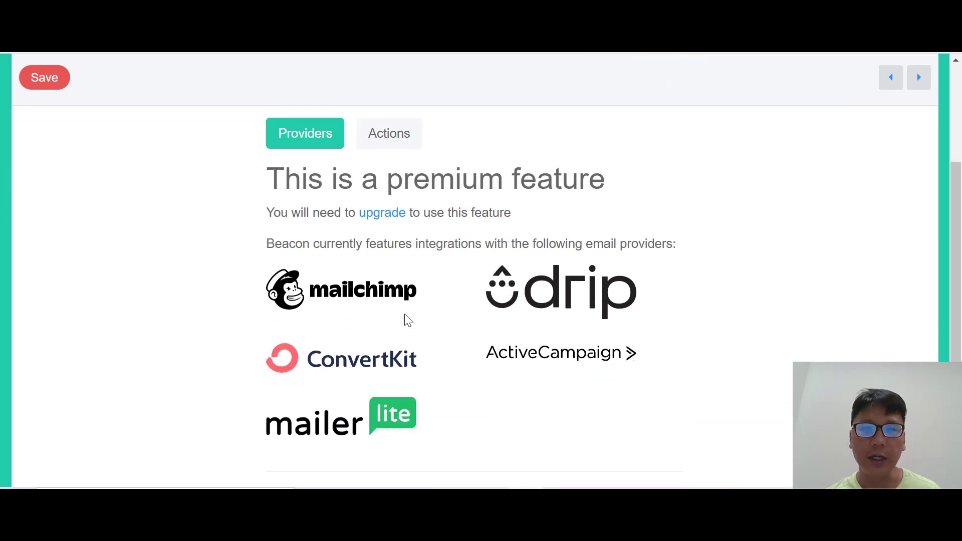
{"action": "scroll", "coordinate": [408, 320], "scroll_direction": "down", "scroll_amount": 1}
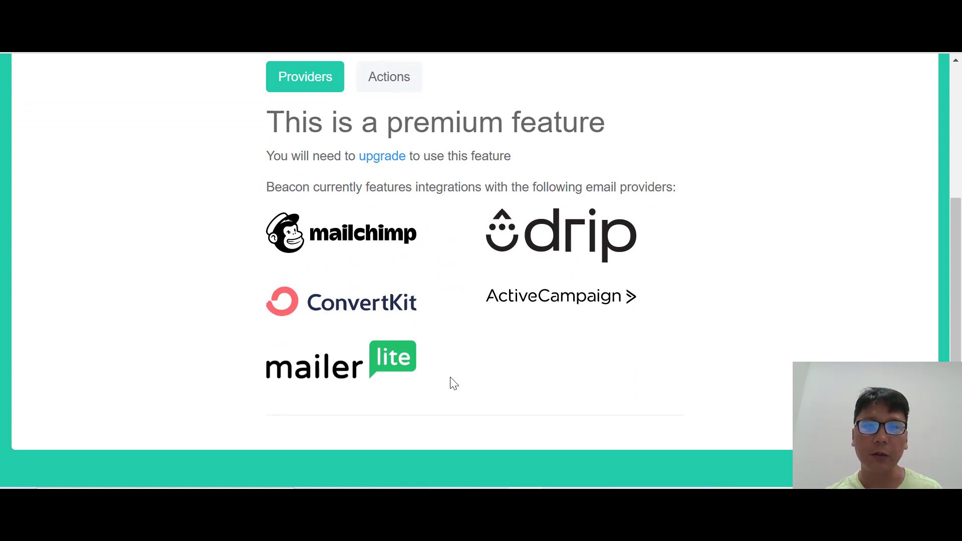
{"action": "scroll", "coordinate": [453, 384], "scroll_direction": "up", "scroll_amount": 3}
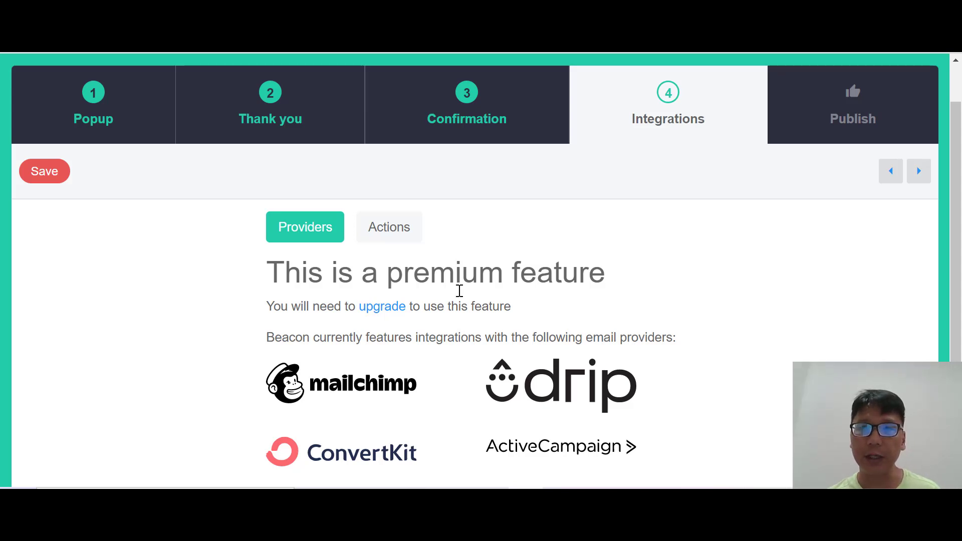
{"action": "left_click", "coordinate": [835, 102]}
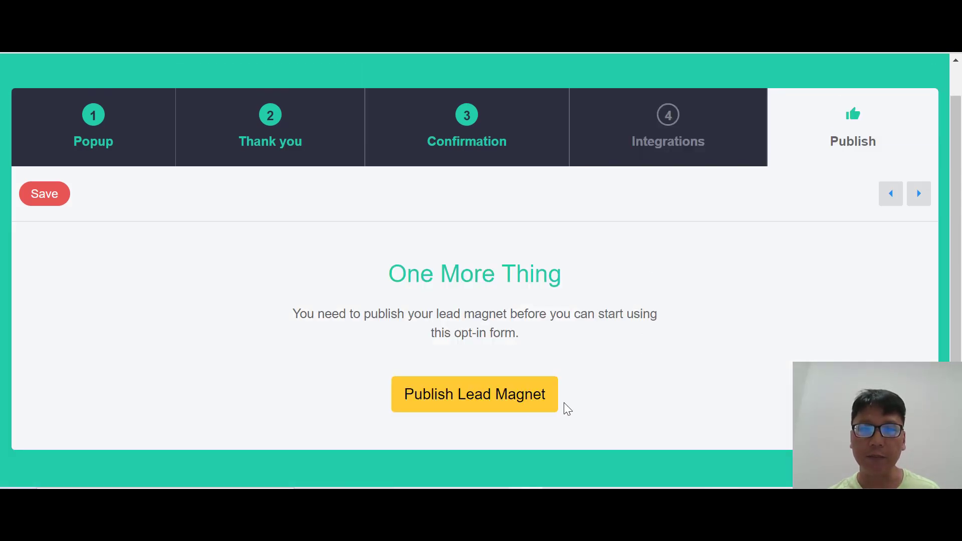
{"action": "scroll", "coordinate": [625, 353], "scroll_direction": "up", "scroll_amount": 1}
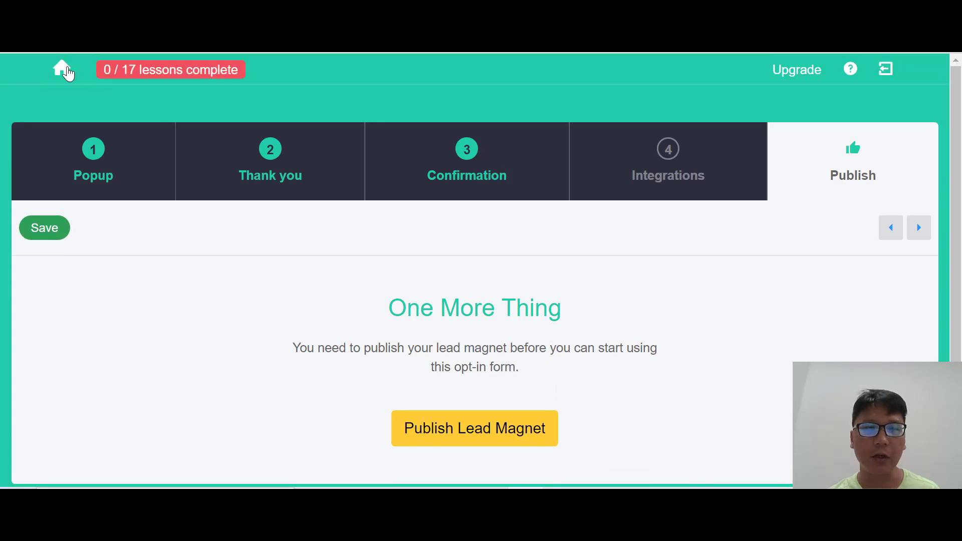
- Return to the dashboard and start a new resource library using the template with the blue header and filter sidebar
{"action": "left_click", "coordinate": [59, 72]}
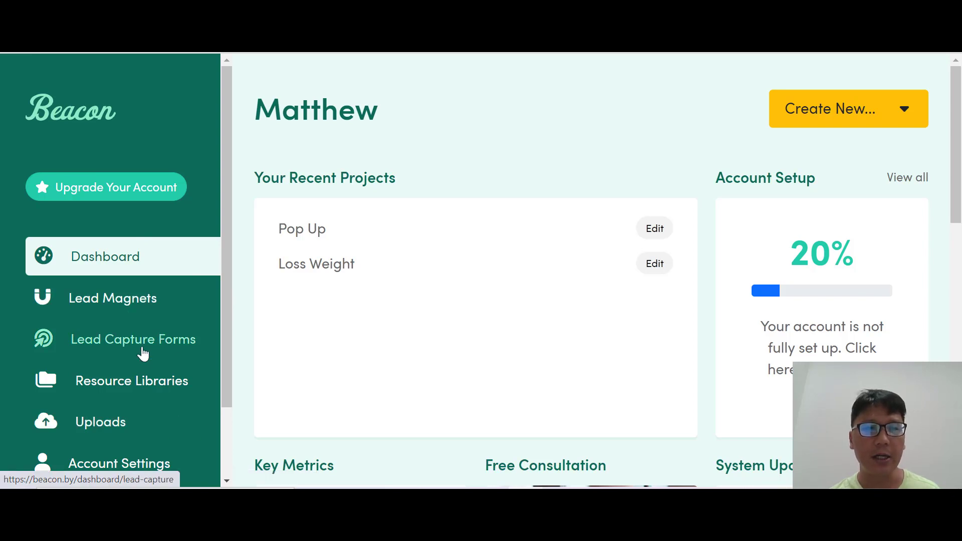
{"action": "left_click", "coordinate": [161, 383]}
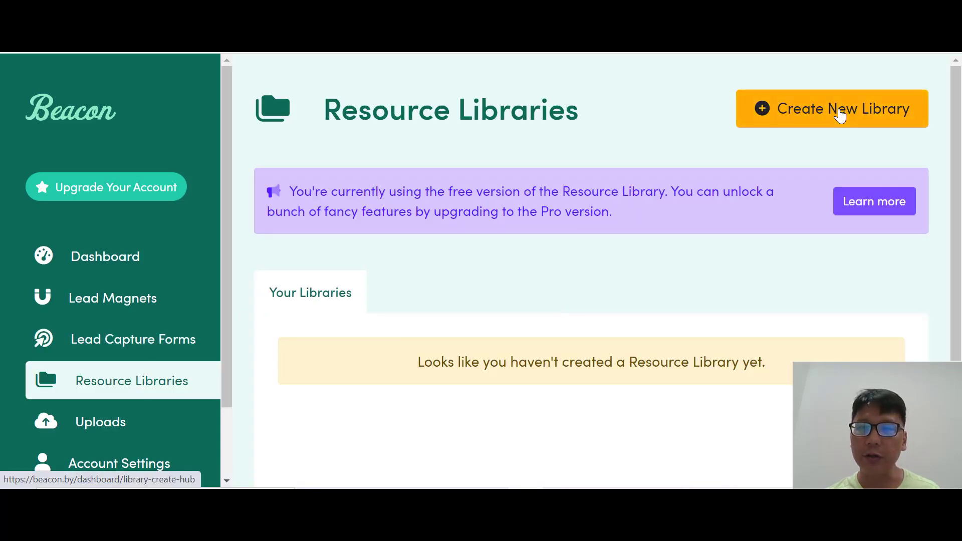
{"action": "left_click", "coordinate": [841, 115]}
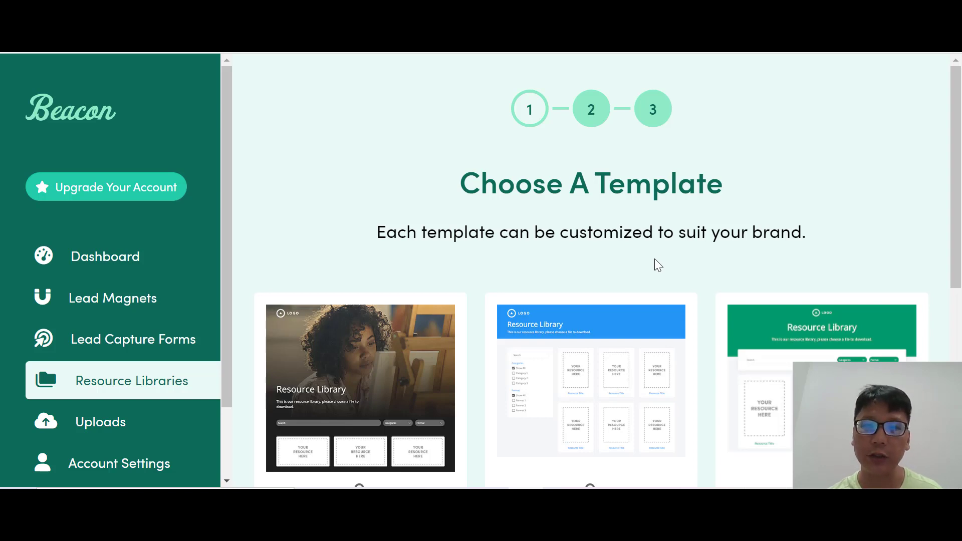
{"action": "scroll", "coordinate": [651, 262], "scroll_direction": "down", "scroll_amount": 5}
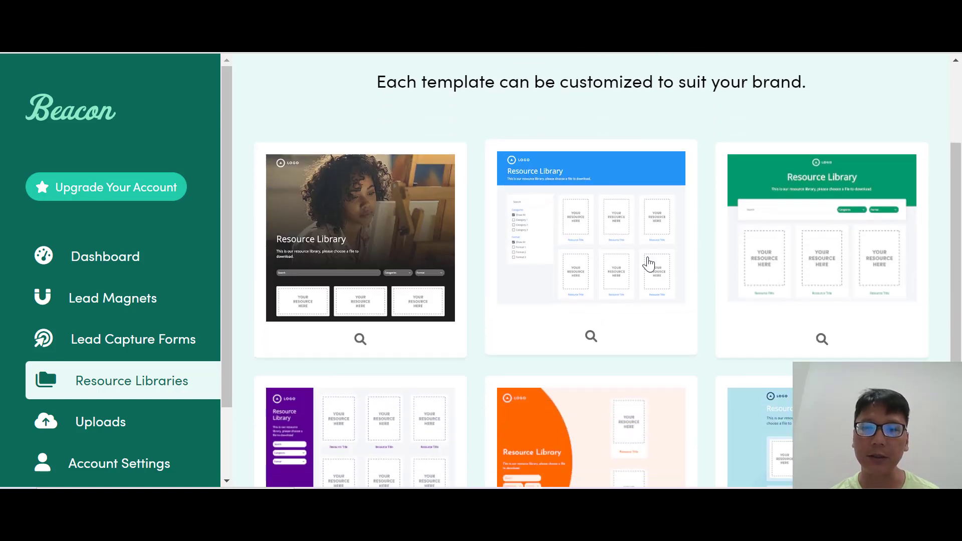
{"action": "left_click", "coordinate": [613, 212]}
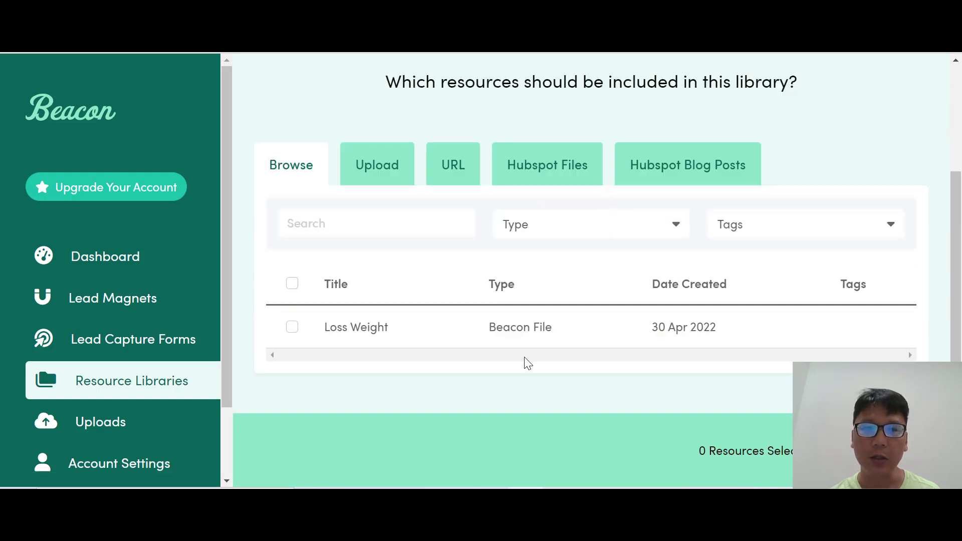
- Include the "Loss Weight" file in the resource library and create it with the title "Library"
{"action": "left_click", "coordinate": [292, 328]}
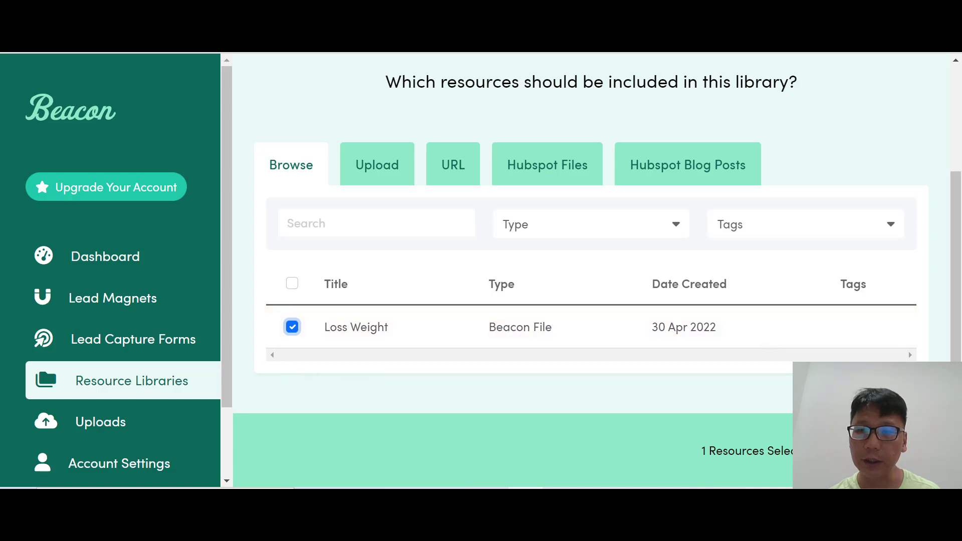
{"action": "left_click", "coordinate": [871, 451]}
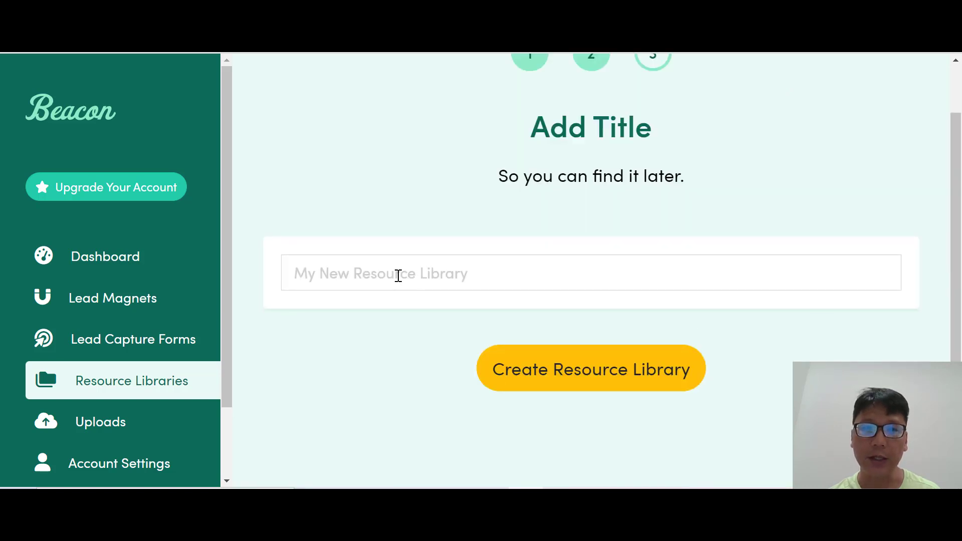
{"action": "left_click", "coordinate": [397, 275]}
{"action": "left_click", "coordinate": [381, 314]}
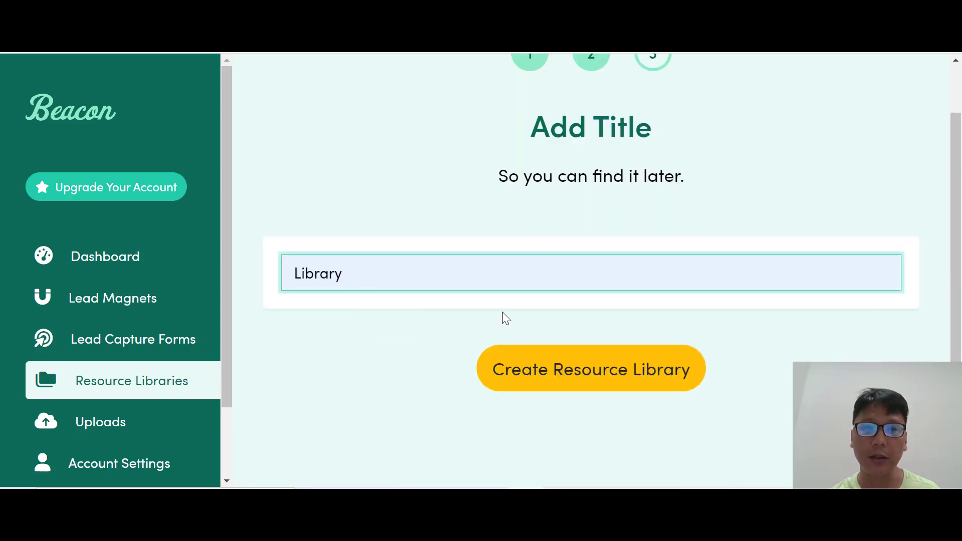
{"action": "left_click", "coordinate": [627, 353]}
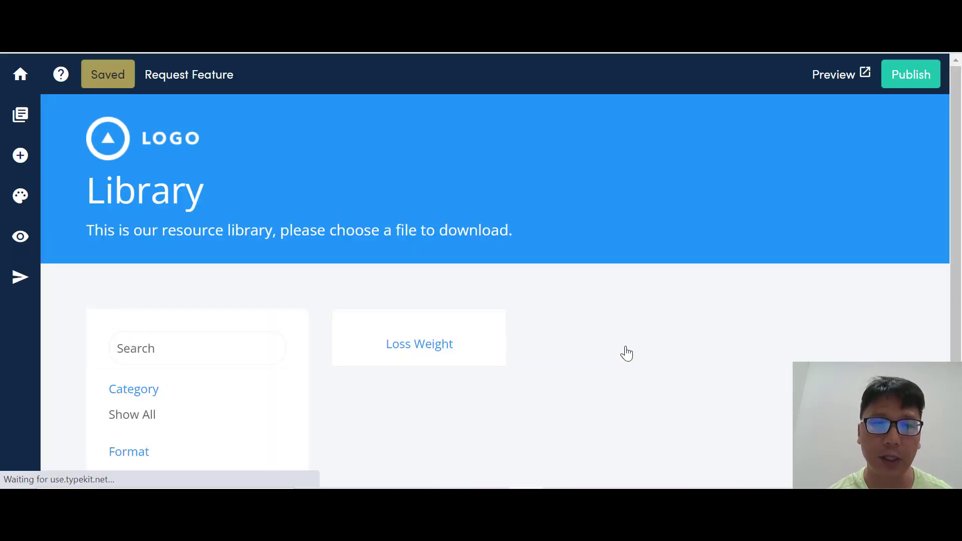
- Examine the library's default opt-in form settings, including its fields, consent message, thank-you message, and Smart Subscribers option
{"action": "scroll", "coordinate": [540, 319], "scroll_direction": "down", "scroll_amount": 2}
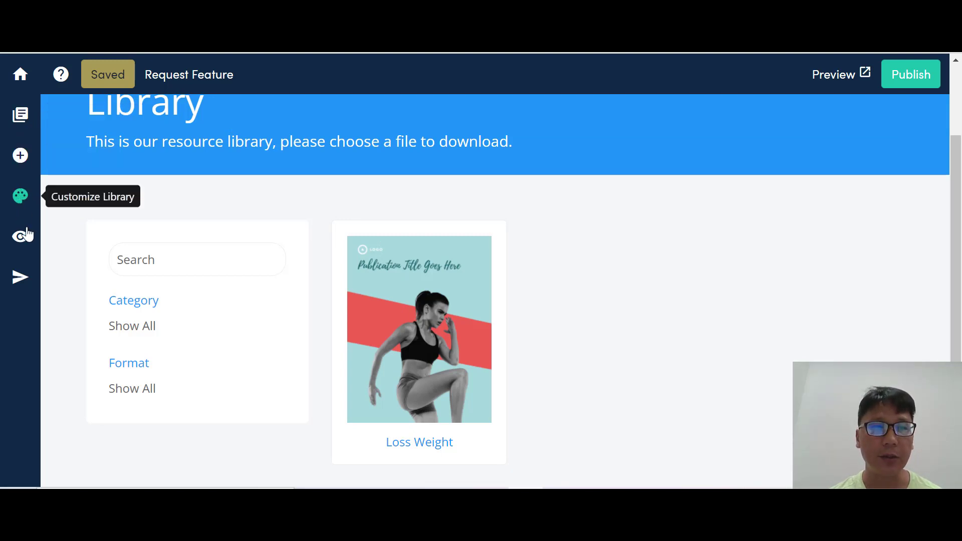
{"action": "left_click", "coordinate": [21, 291]}
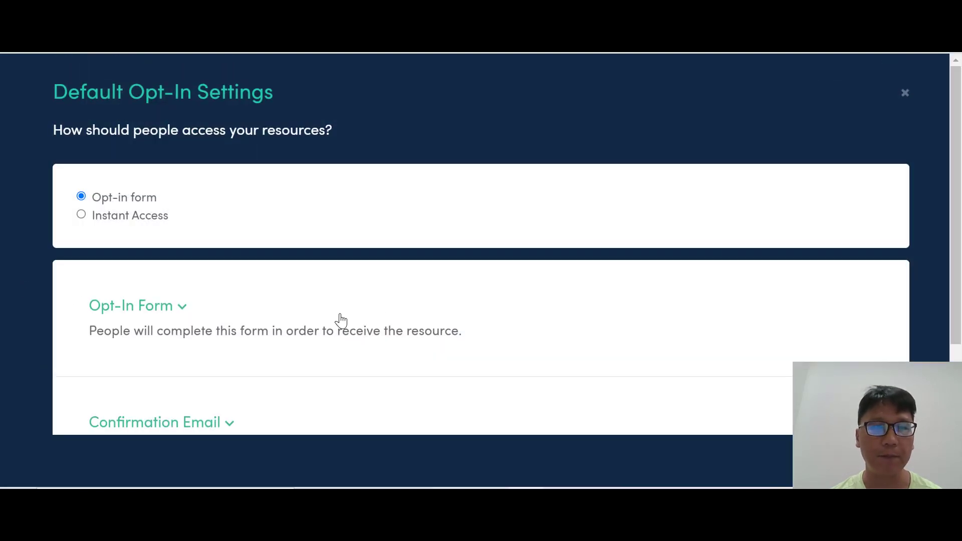
{"action": "left_click", "coordinate": [183, 307]}
{"action": "scroll", "coordinate": [240, 318], "scroll_direction": "down", "scroll_amount": 3}
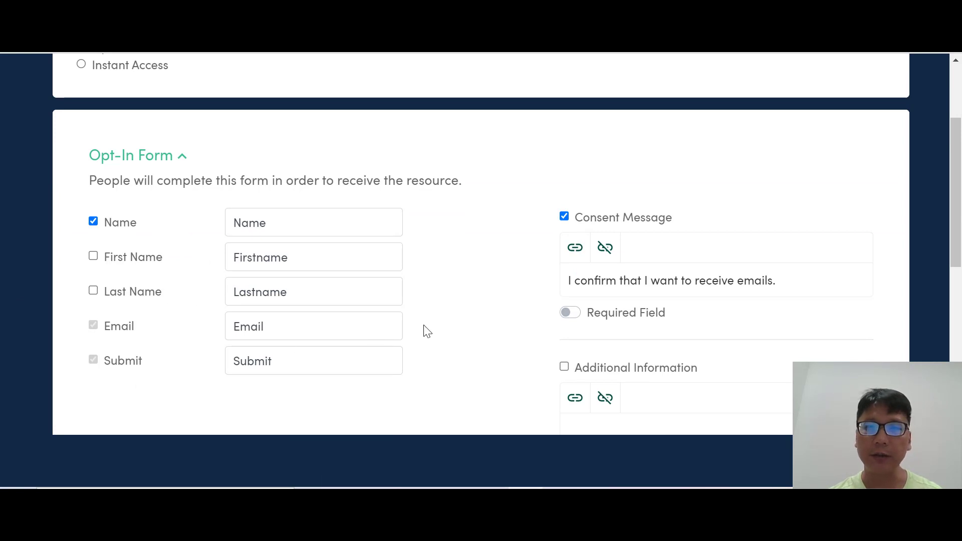
{"action": "scroll", "coordinate": [629, 347], "scroll_direction": "down", "scroll_amount": 2}
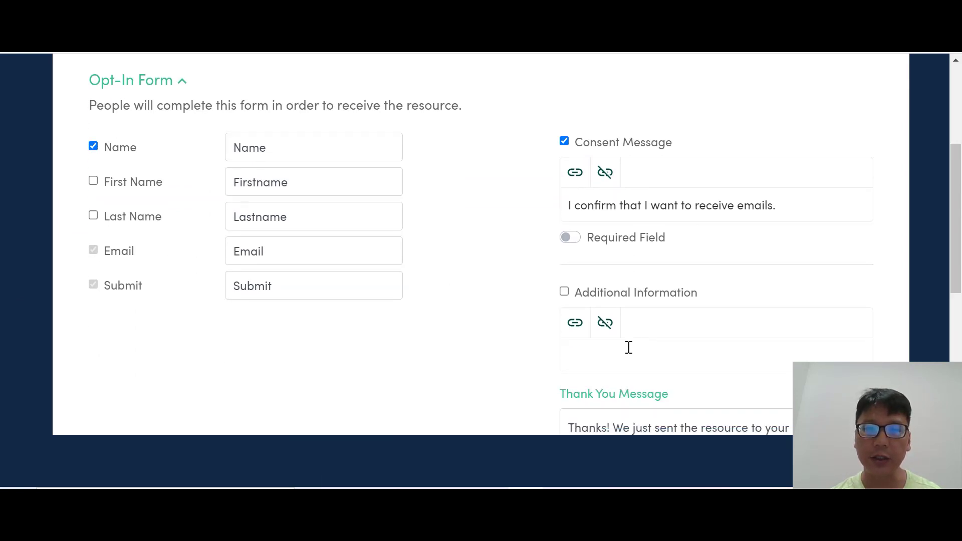
{"action": "scroll", "coordinate": [438, 315], "scroll_direction": "down", "scroll_amount": 3}
{"action": "scroll", "coordinate": [493, 319], "scroll_direction": "down", "scroll_amount": 3}
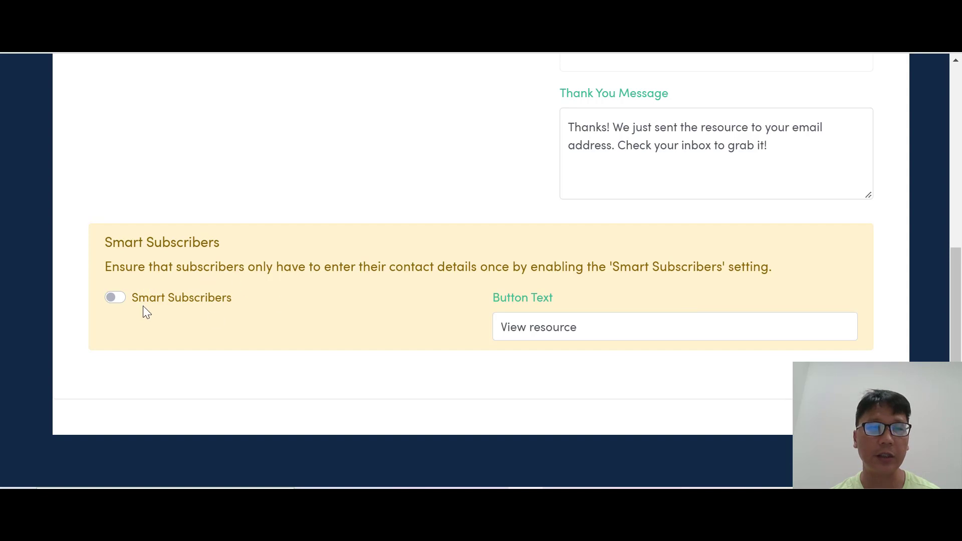
- View the confirmation email and email integrations sections of the library's default opt-in settings
{"action": "scroll", "coordinate": [373, 291], "scroll_direction": "down", "scroll_amount": 3}
{"action": "scroll", "coordinate": [371, 295], "scroll_direction": "down", "scroll_amount": 2}
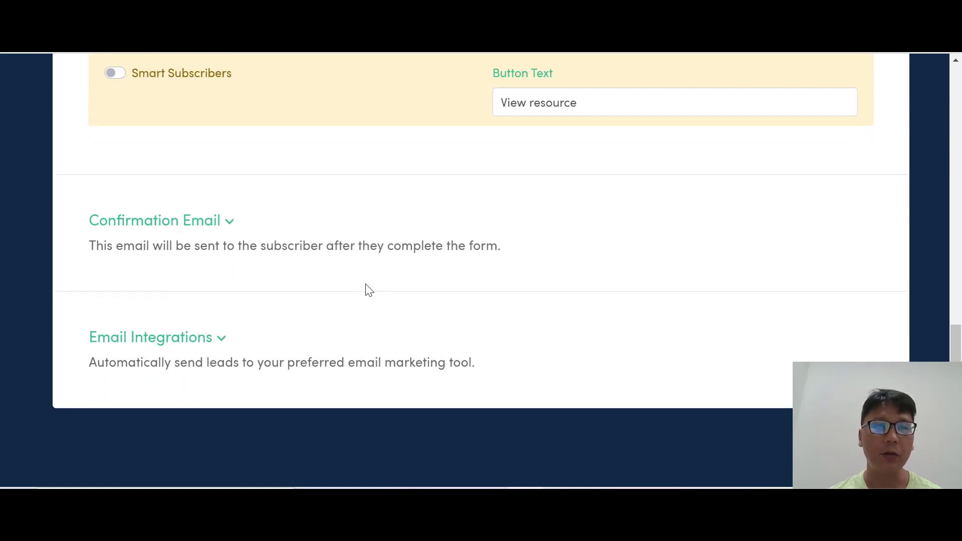
{"action": "left_click", "coordinate": [213, 343]}
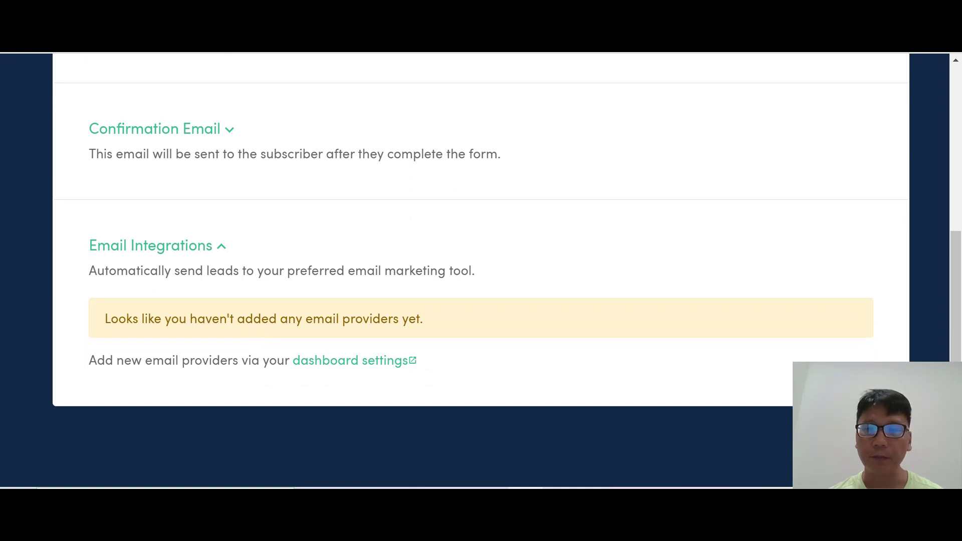
{"action": "scroll", "coordinate": [819, 307], "scroll_direction": "up", "scroll_amount": 6}
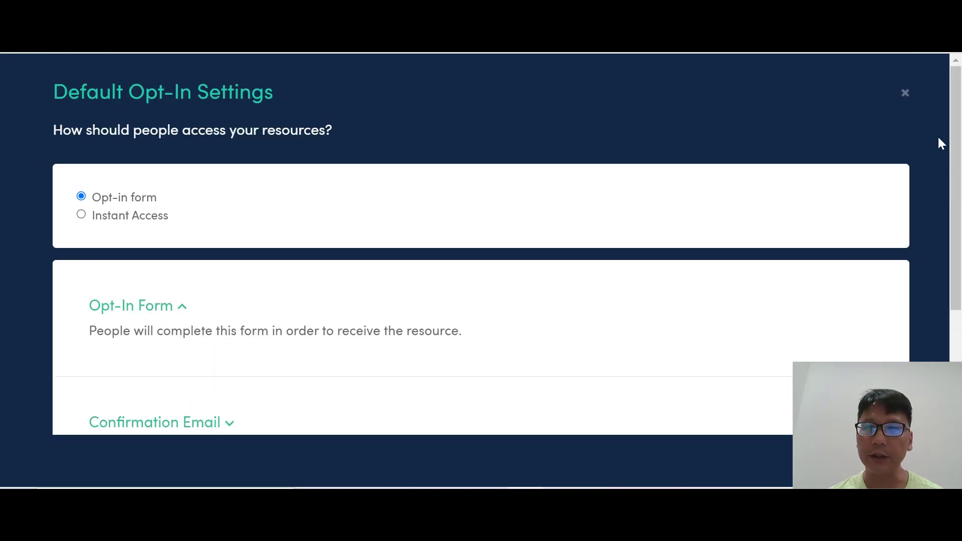
- Close the library's default opt-in settings, return to the dashboard, and open the uploads page
{"action": "left_click", "coordinate": [906, 93]}
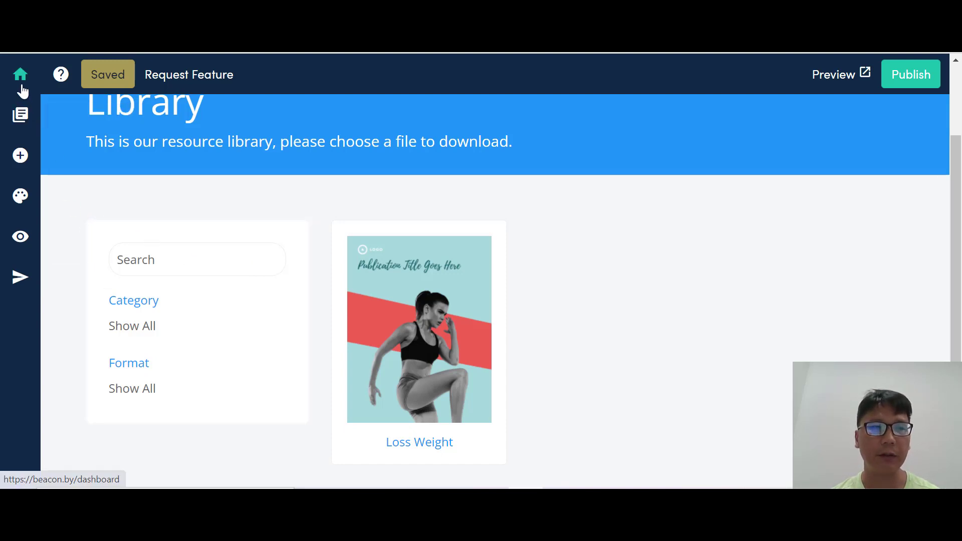
{"action": "left_click", "coordinate": [21, 75]}
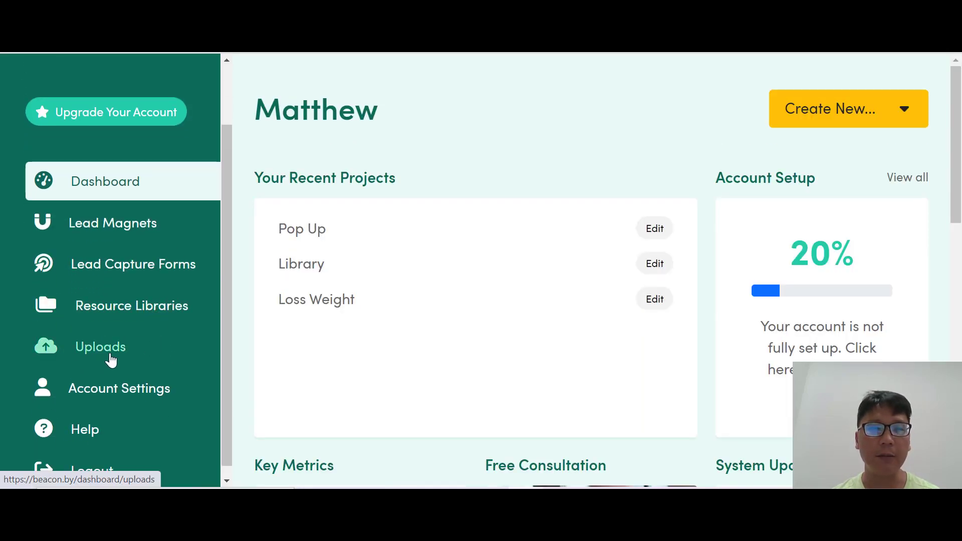
{"action": "left_click", "coordinate": [111, 360]}
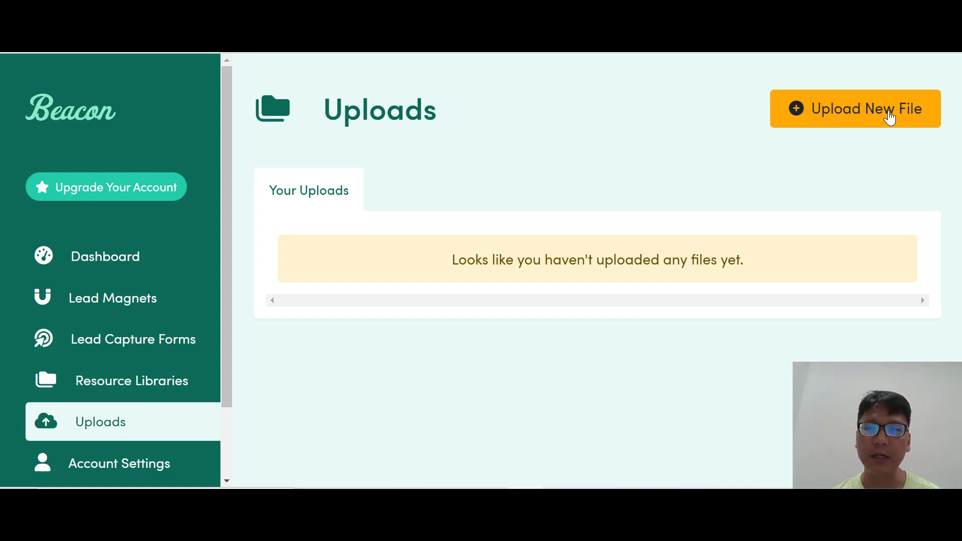
- Open the account settings and view the profile, Users, and Custom Domains sections
{"action": "scroll", "coordinate": [205, 346], "scroll_direction": "down", "scroll_amount": 2}
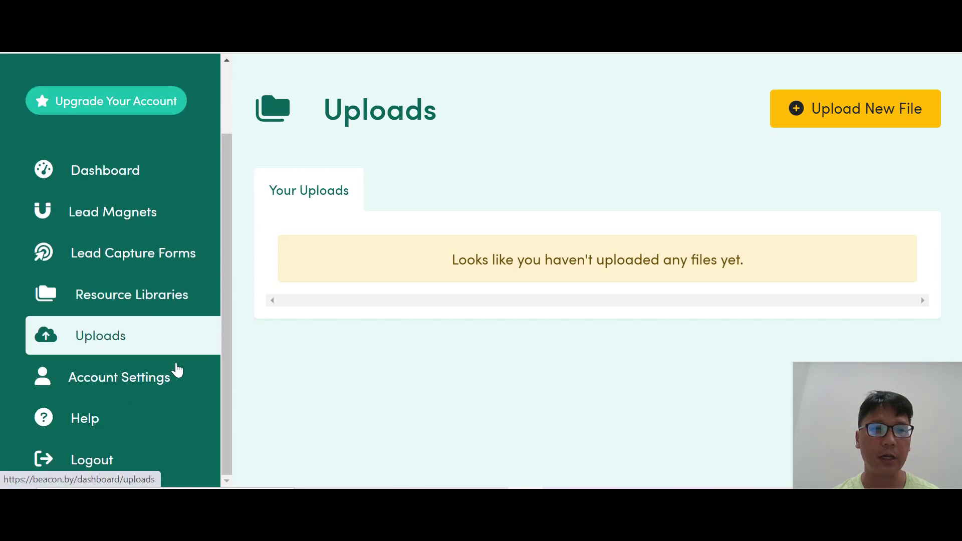
{"action": "left_click", "coordinate": [149, 382]}
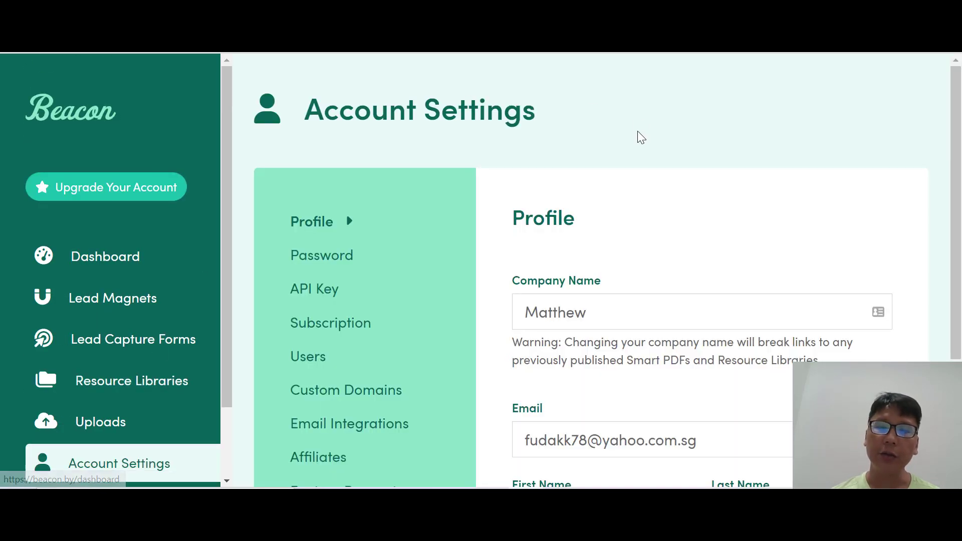
{"action": "scroll", "coordinate": [613, 176], "scroll_direction": "down", "scroll_amount": 1}
{"action": "scroll", "coordinate": [501, 231], "scroll_direction": "up", "scroll_amount": 1}
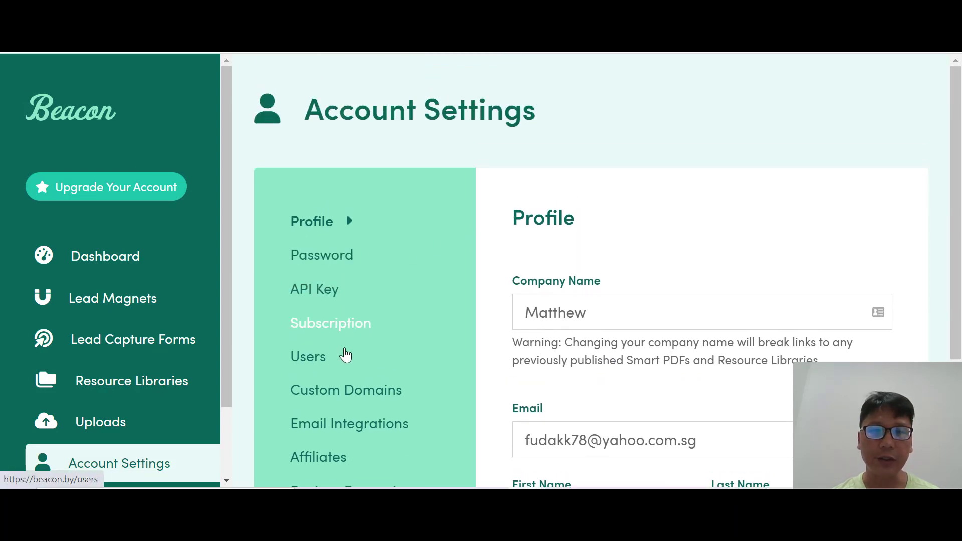
{"action": "left_click", "coordinate": [318, 363]}
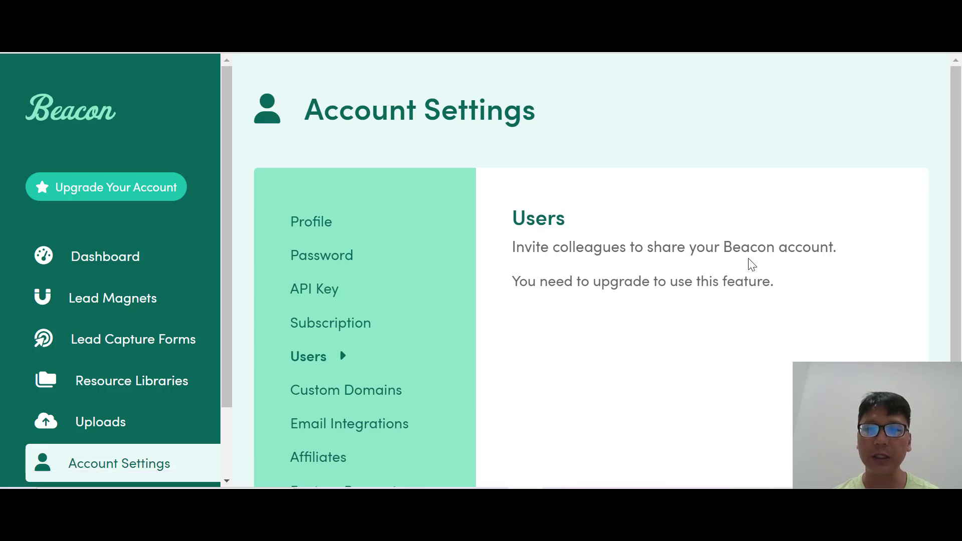
{"action": "left_click", "coordinate": [365, 397]}
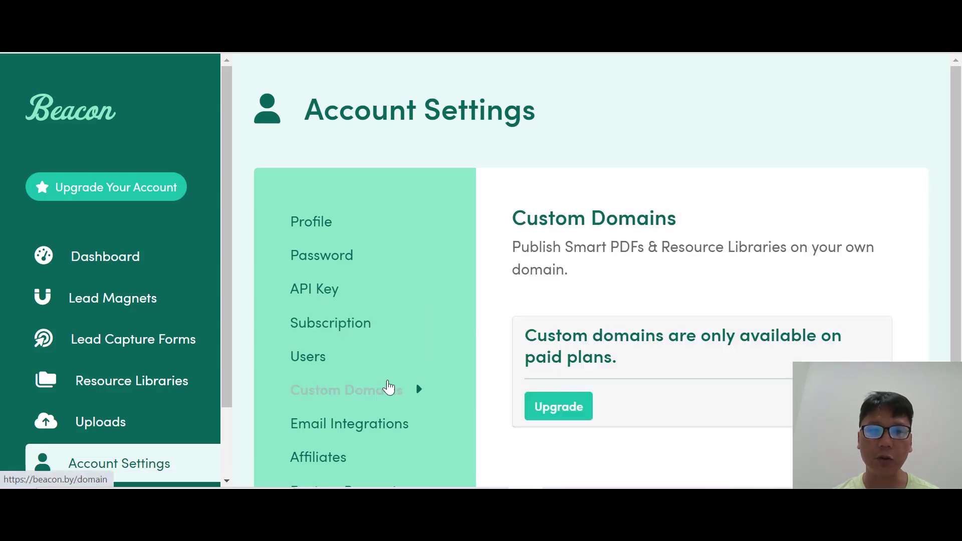
{"action": "scroll", "coordinate": [563, 299], "scroll_direction": "down", "scroll_amount": 2}
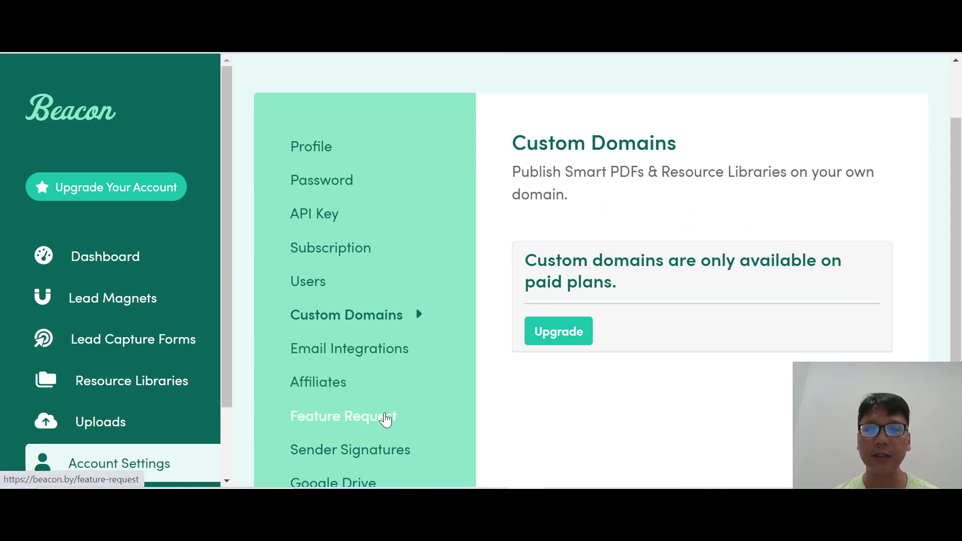
- View the Feature Request, Sender Signatures, and Google Drive sections of the account settings, and return to the dashboard
{"action": "left_click", "coordinate": [385, 420]}
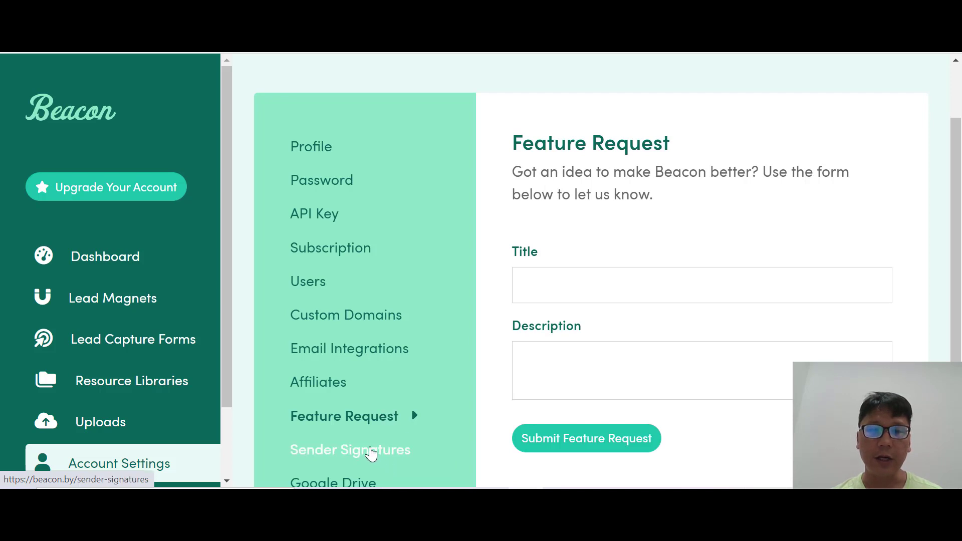
{"action": "left_click", "coordinate": [371, 453]}
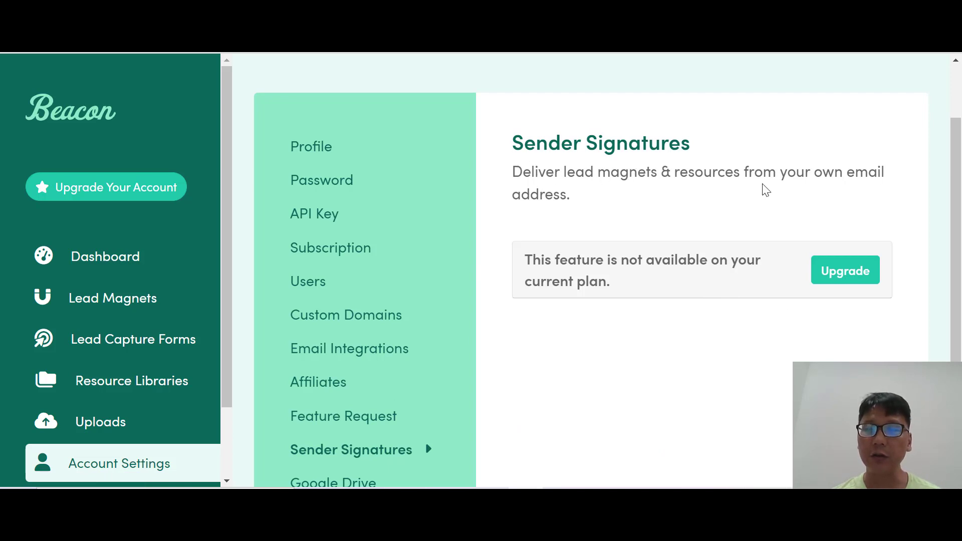
{"action": "scroll", "coordinate": [351, 411], "scroll_direction": "down", "scroll_amount": 2}
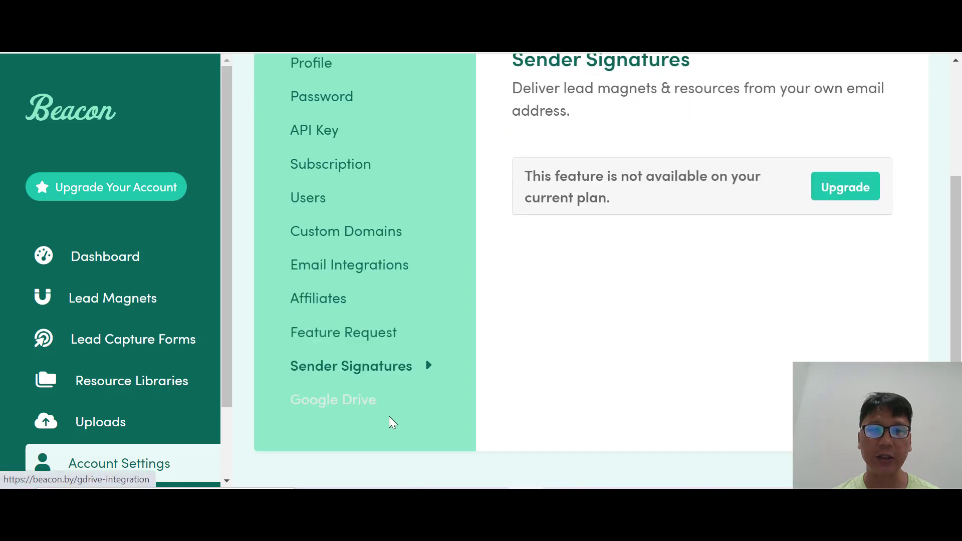
{"action": "left_click", "coordinate": [364, 414]}
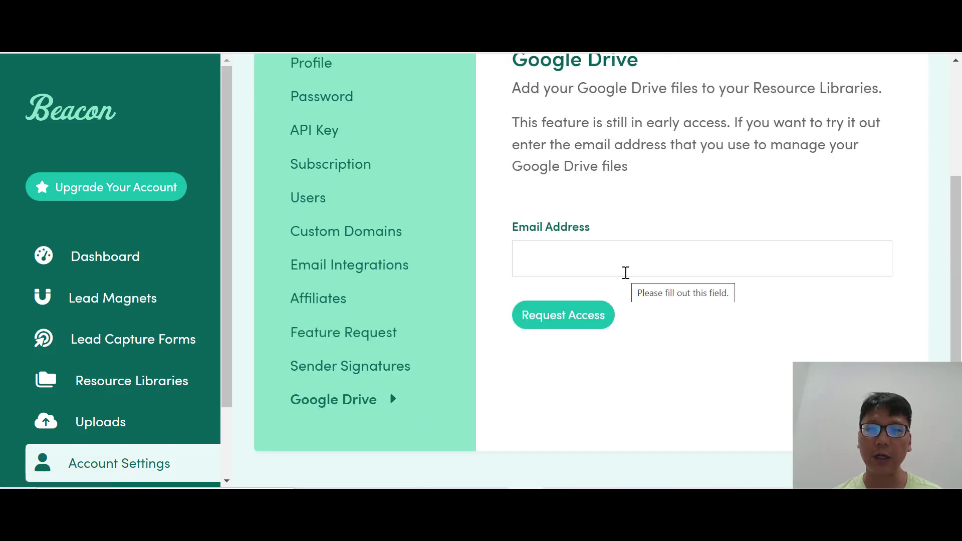
{"action": "scroll", "coordinate": [166, 381], "scroll_direction": "down", "scroll_amount": 2}
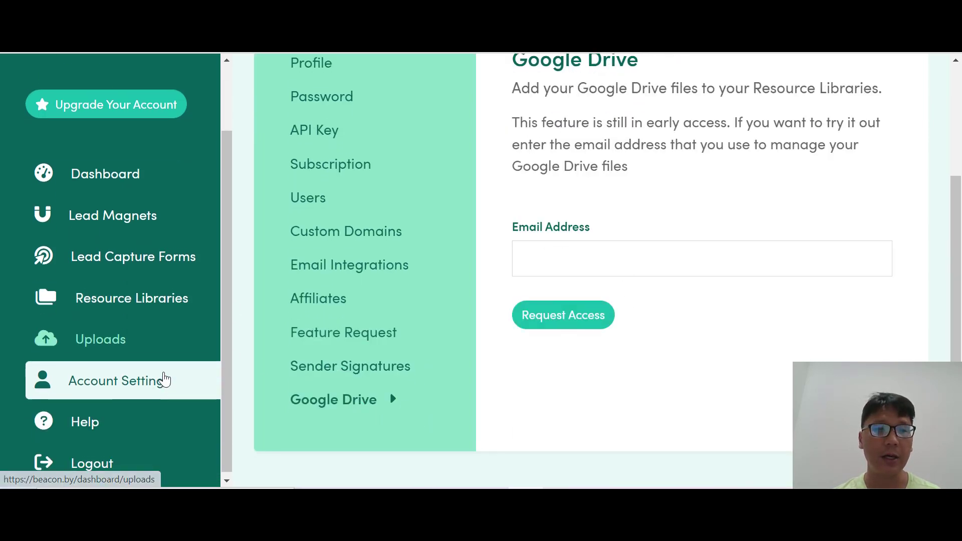
{"action": "scroll", "coordinate": [164, 380], "scroll_direction": "up", "scroll_amount": 2}
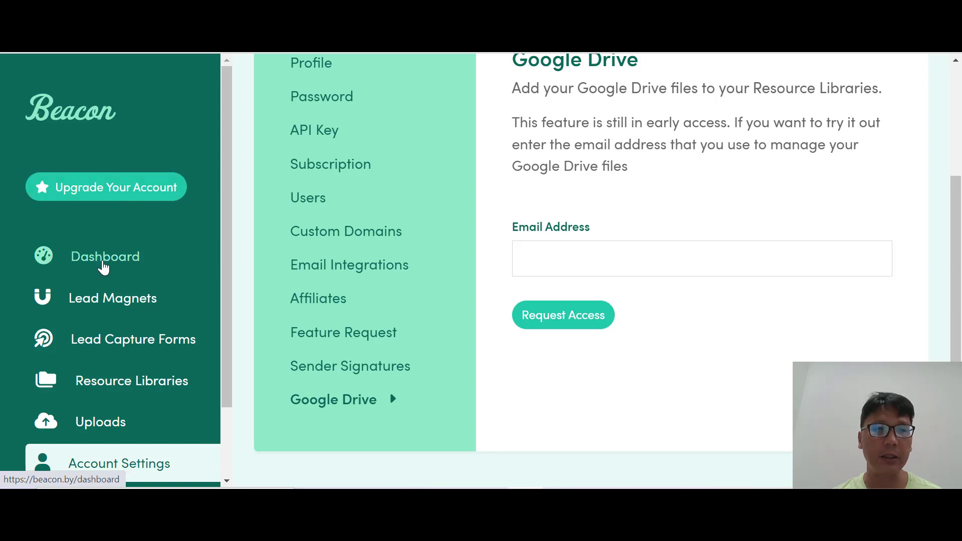
{"action": "left_click", "coordinate": [103, 265]}
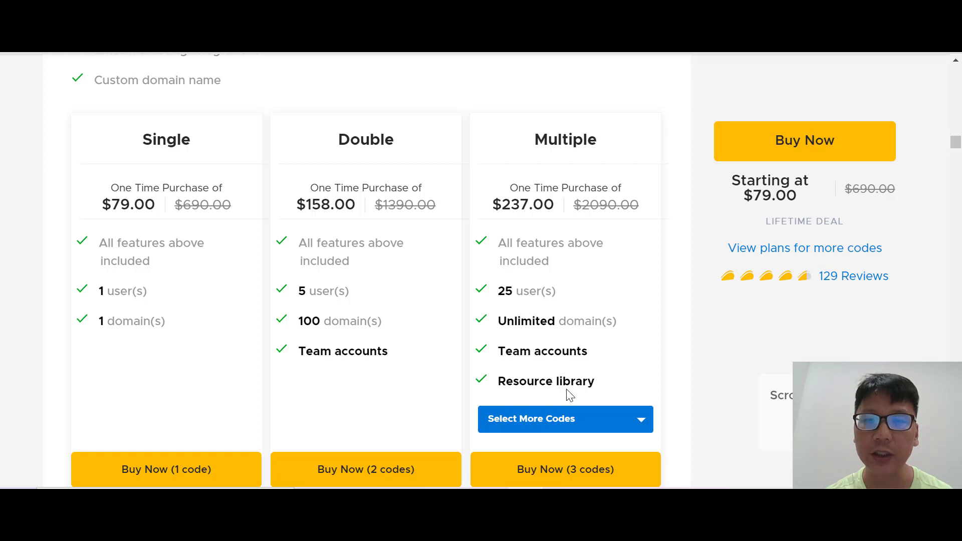
- On Beacon's AppSumo deal page, examine the Multiple plan's additional code options and the lifetime deal offer
{"action": "left_click", "coordinate": [639, 429]}
{"action": "scroll", "coordinate": [599, 449], "scroll_direction": "down", "scroll_amount": 2}
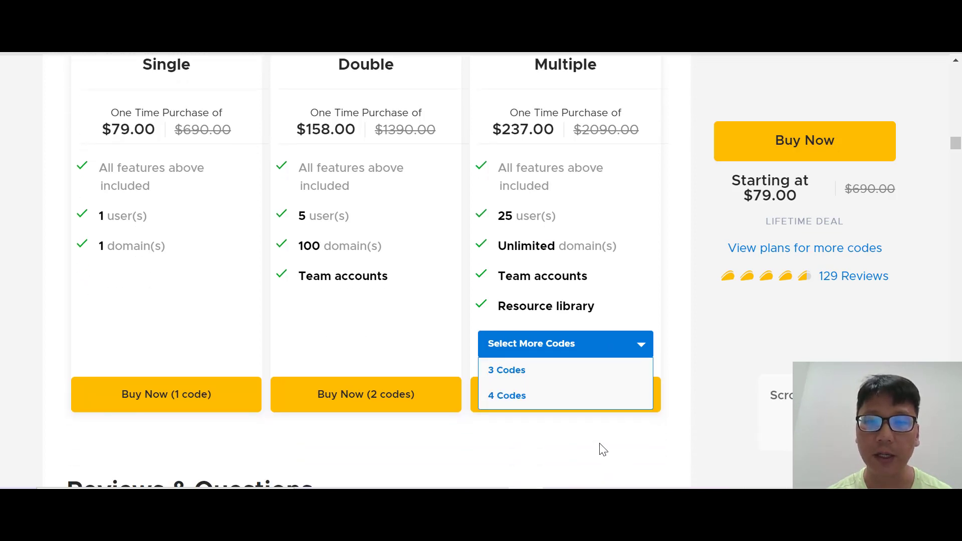
{"action": "left_click", "coordinate": [565, 449]}
{"action": "scroll", "coordinate": [566, 451], "scroll_direction": "up", "scroll_amount": 2}
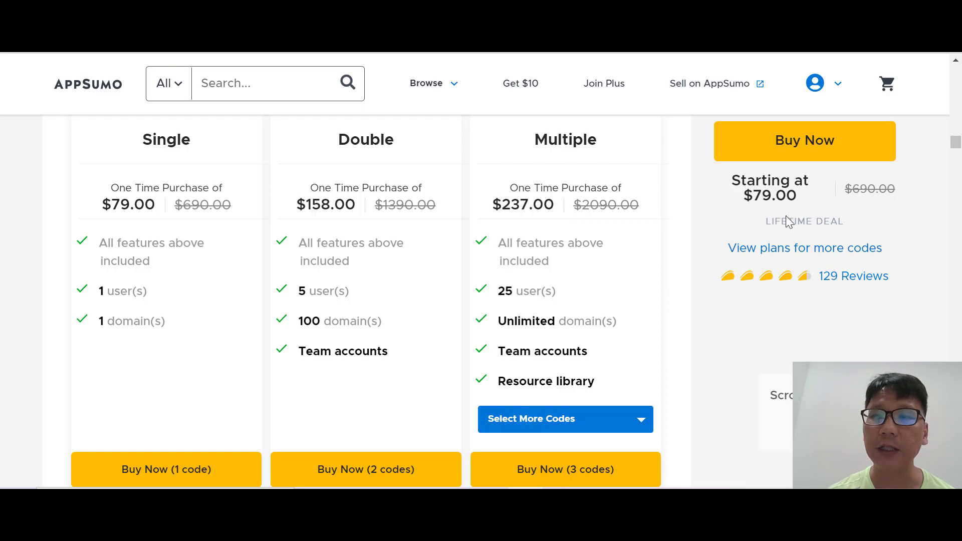
{"action": "left_click_drag", "start_coordinate": [842, 221], "coordinate": [769, 221]}
{"action": "left_click", "coordinate": [739, 227]}
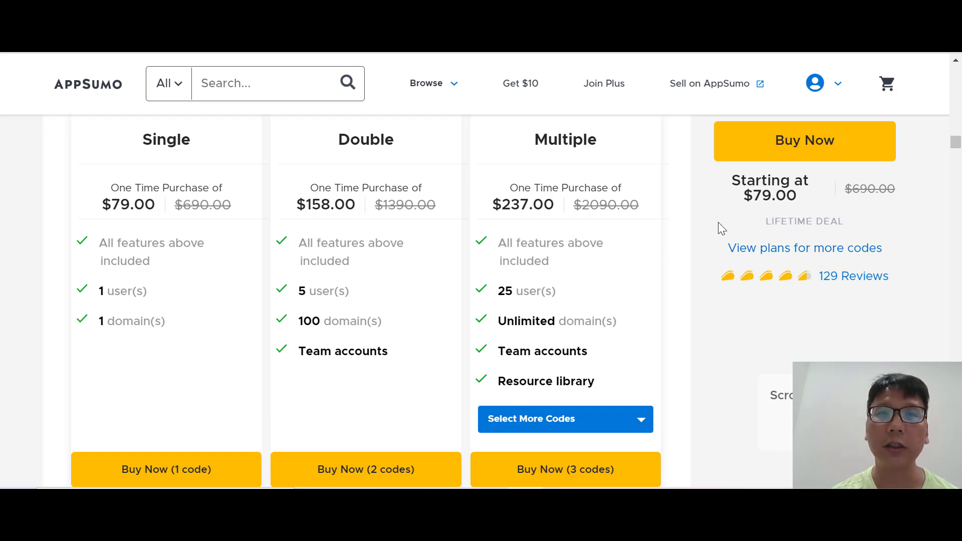